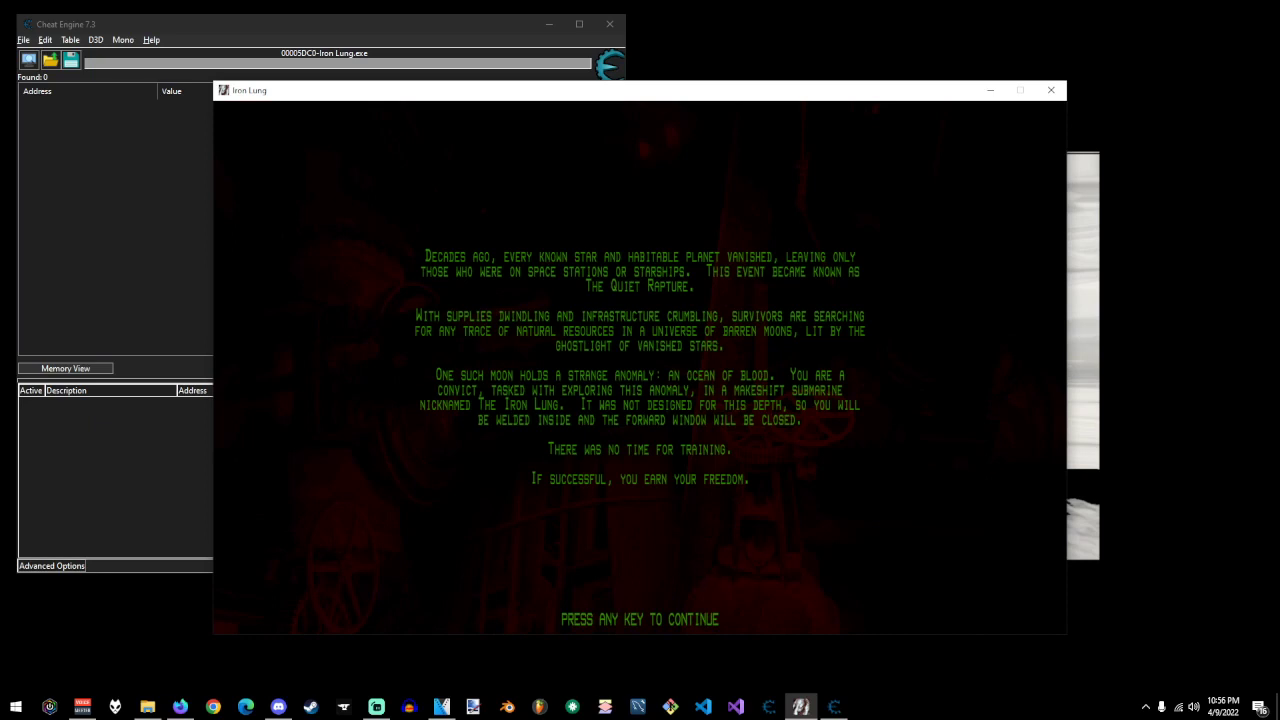
# Continue past the game's intro text, enable Speedhack for Iron Lung in Cheat Engine, and return to the game.
pyautogui.press('space')
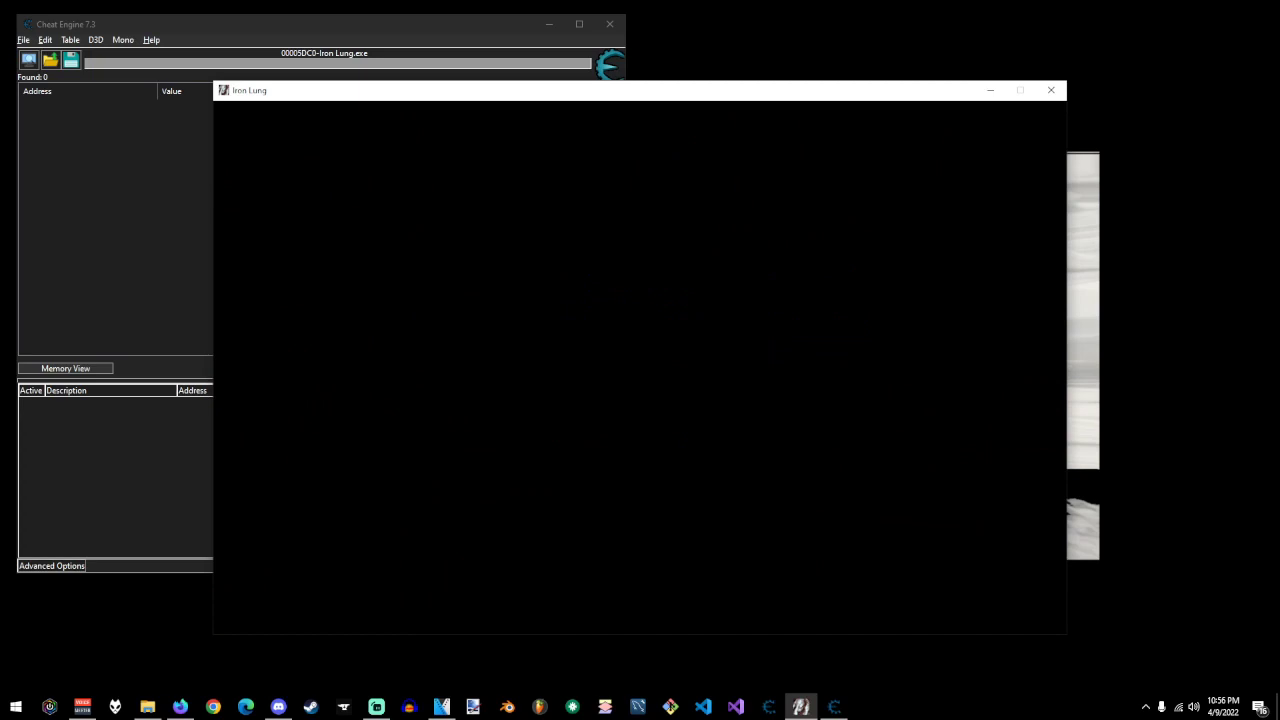
pyautogui.click(172, 191)
pyautogui.click(549, 194)
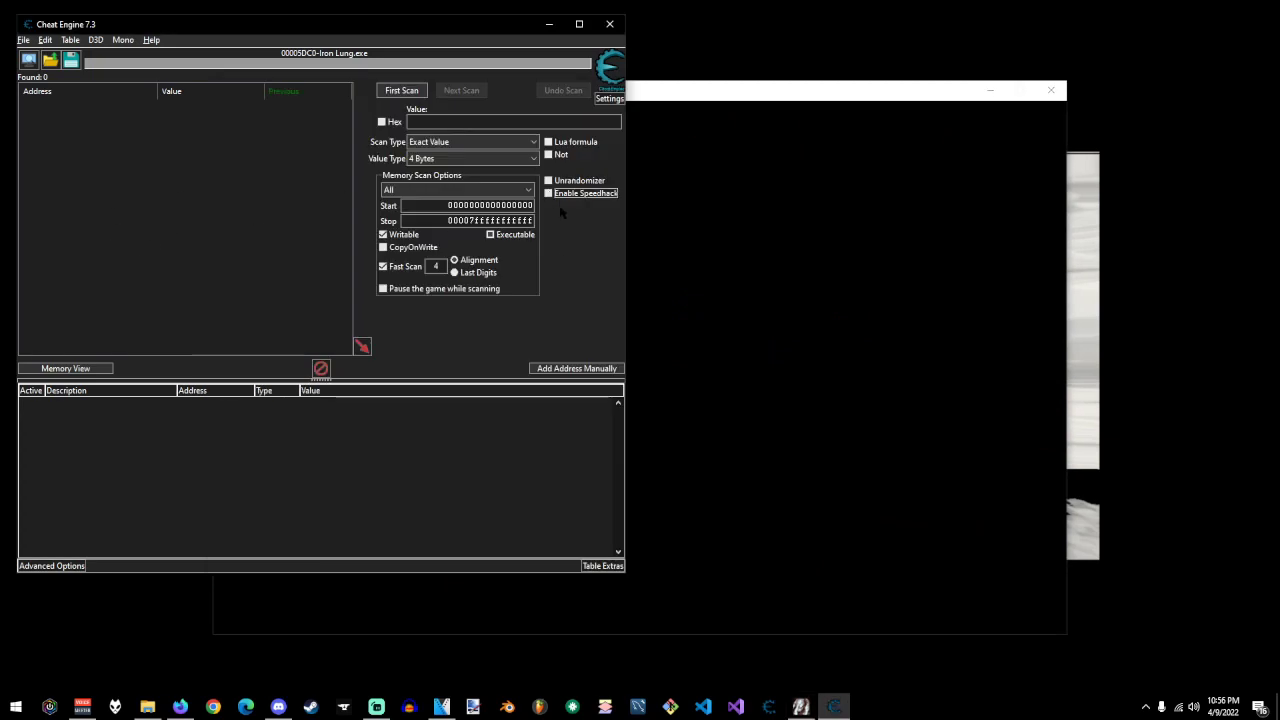
pyautogui.click(585, 255)
pyautogui.hotkey('alt', 'Tab')
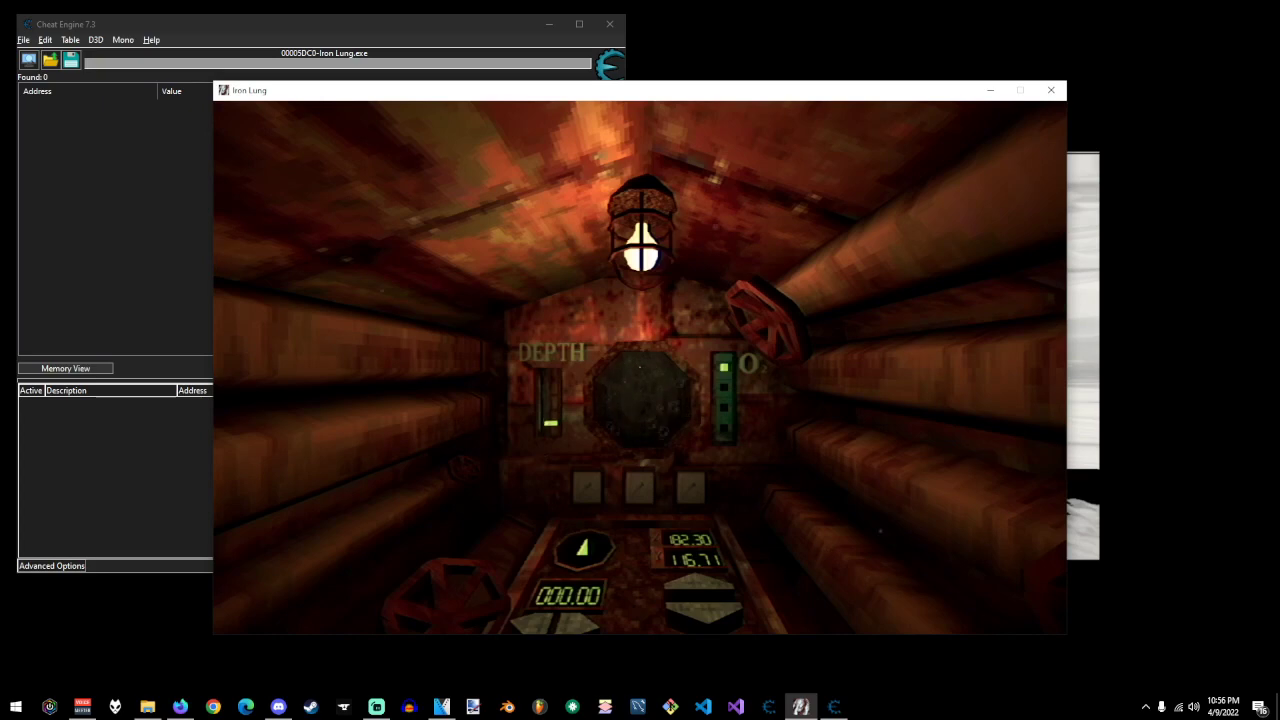
# Set the Speedhack speed to 2 in Cheat Engine and check the submarine view in the game.
pyautogui.hotkey('alt', 'Tab')
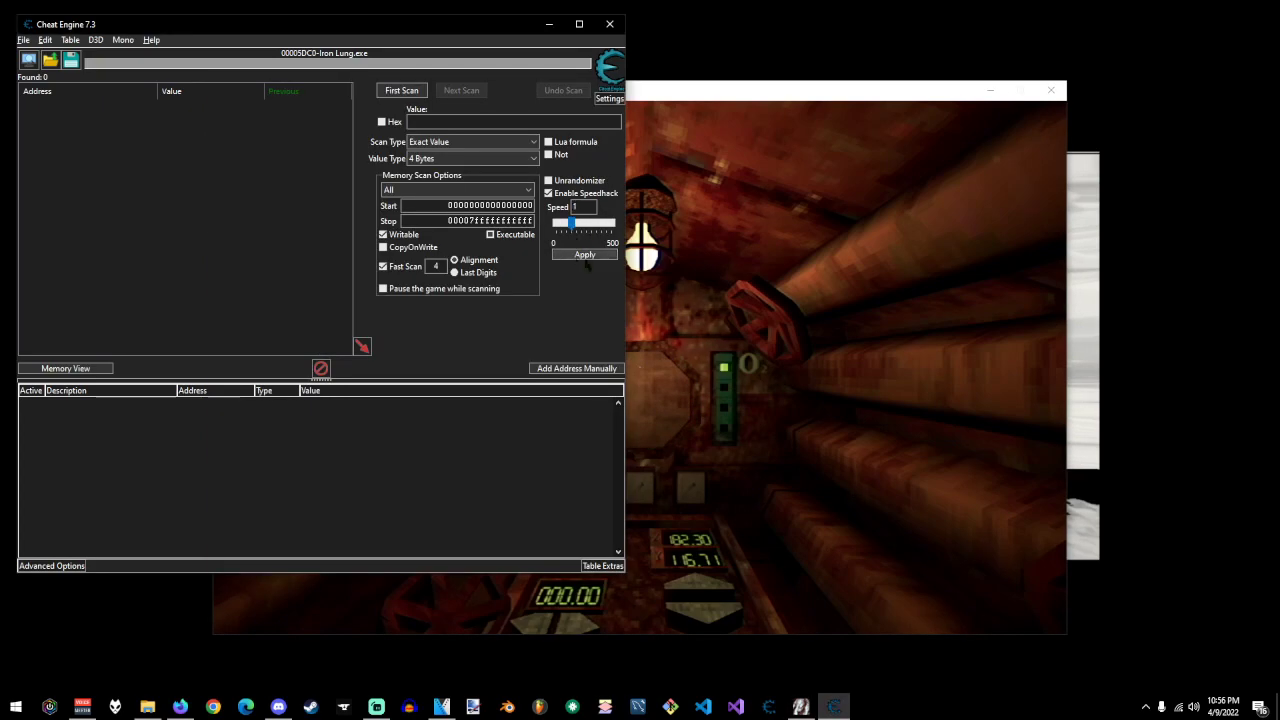
pyautogui.hotkey('alt', 'Tab')
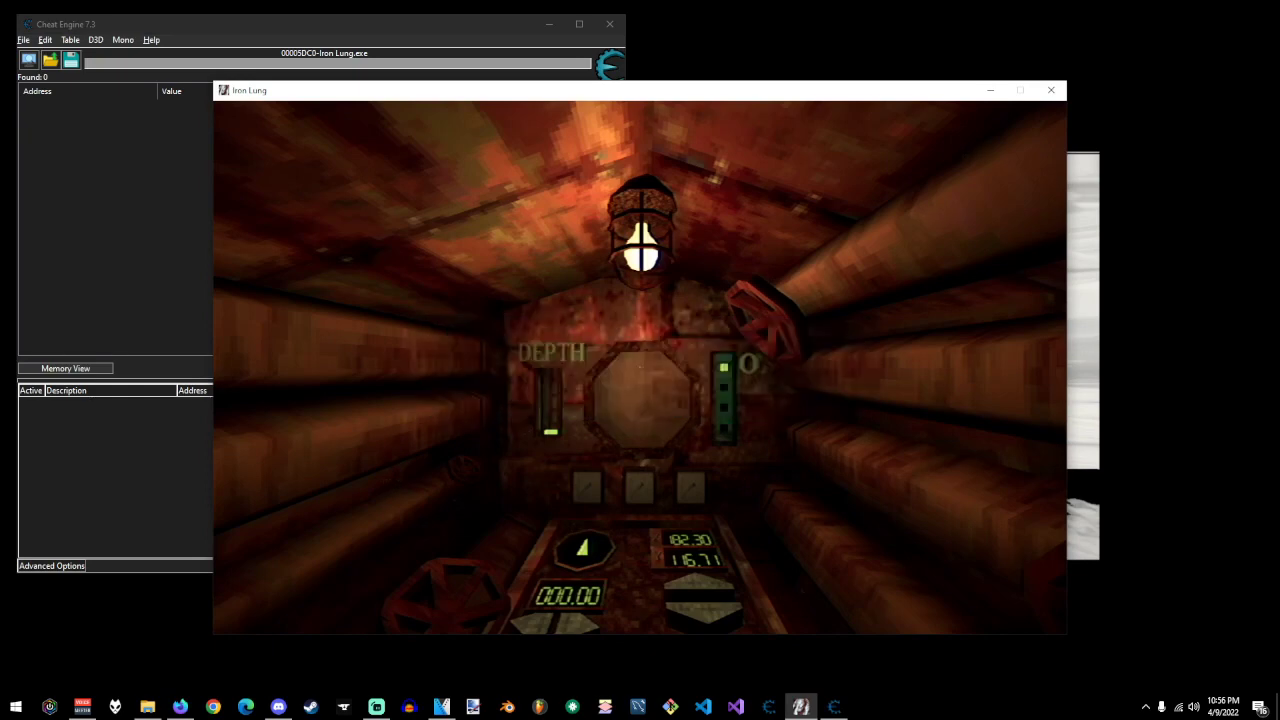
pyautogui.hotkey('alt', 'Tab')
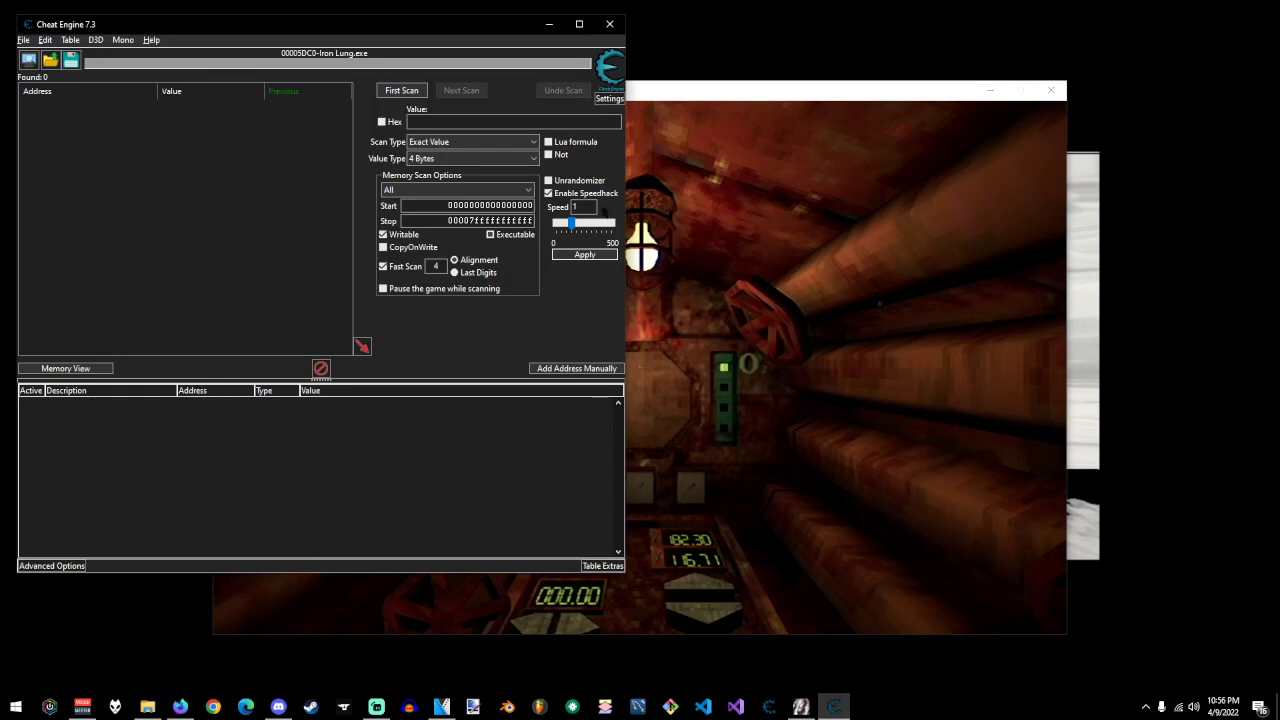
pyautogui.hotkey('alt', 'Tab')
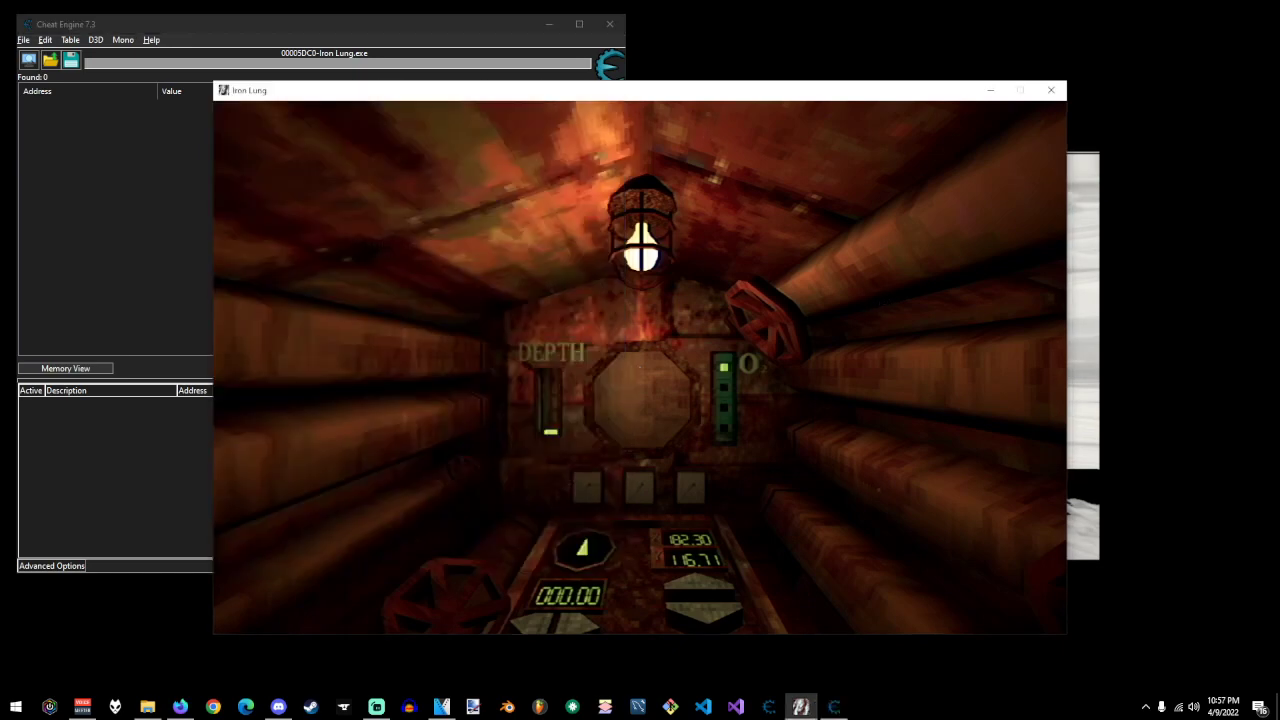
pyautogui.hotkey('alt', 'Tab')
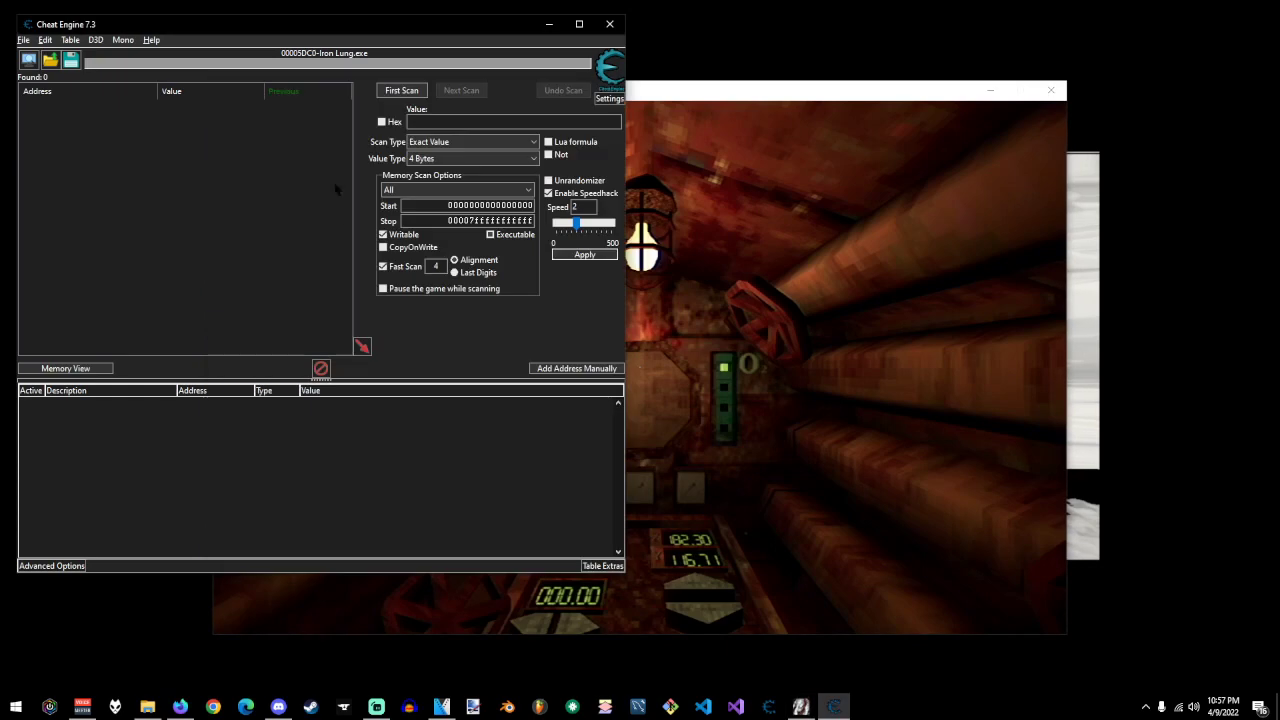
# Run a first scan for an unknown initial value with the Float value type.
pyautogui.click(470, 158)
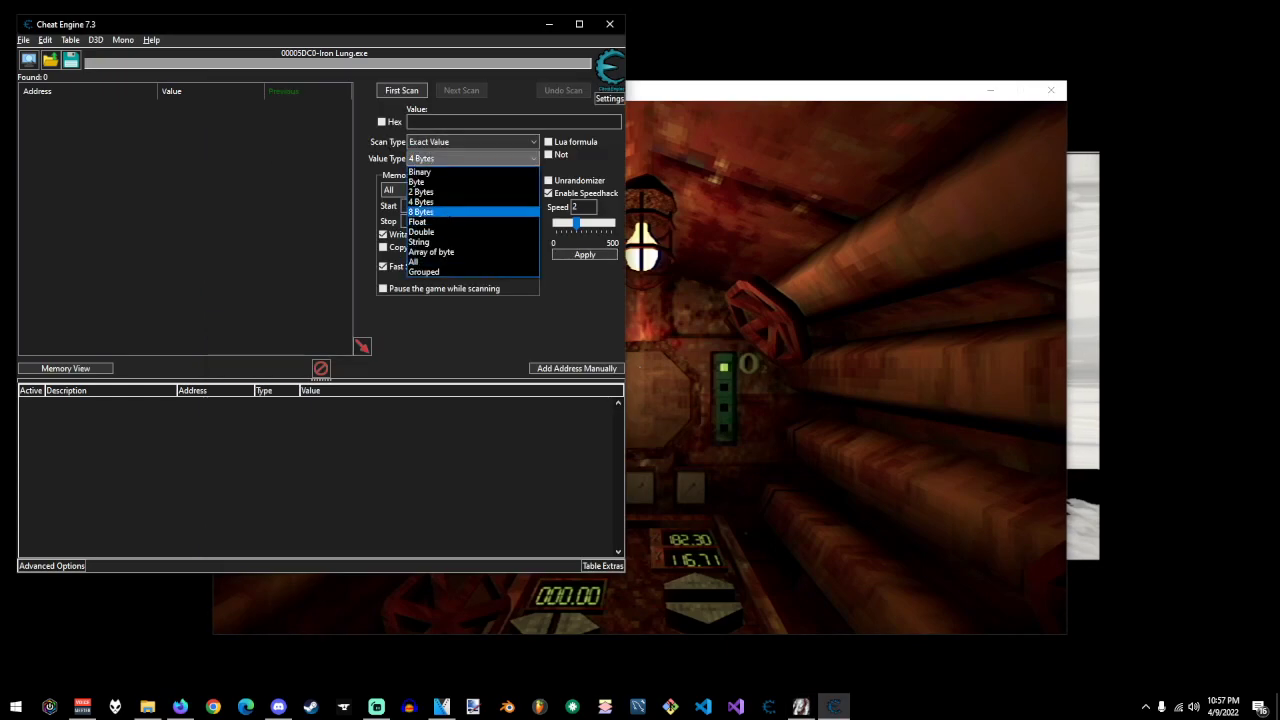
pyautogui.click(470, 211)
pyautogui.click(455, 141)
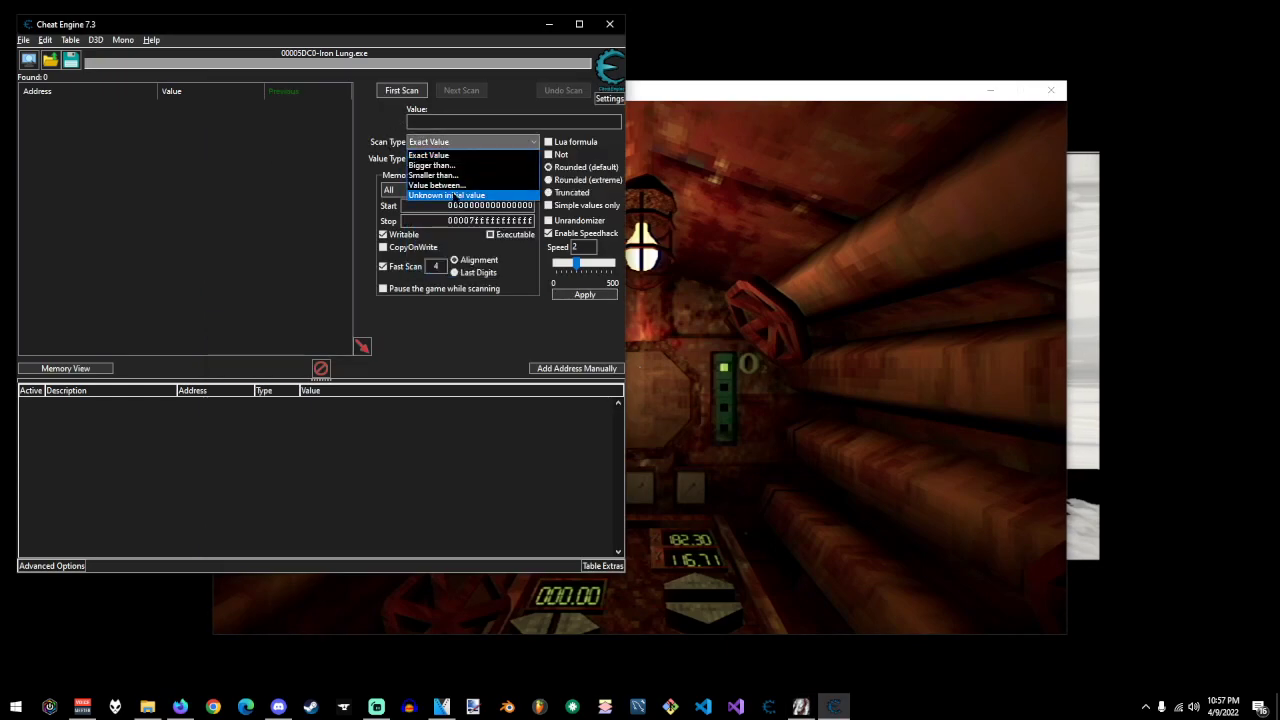
pyautogui.click(455, 200)
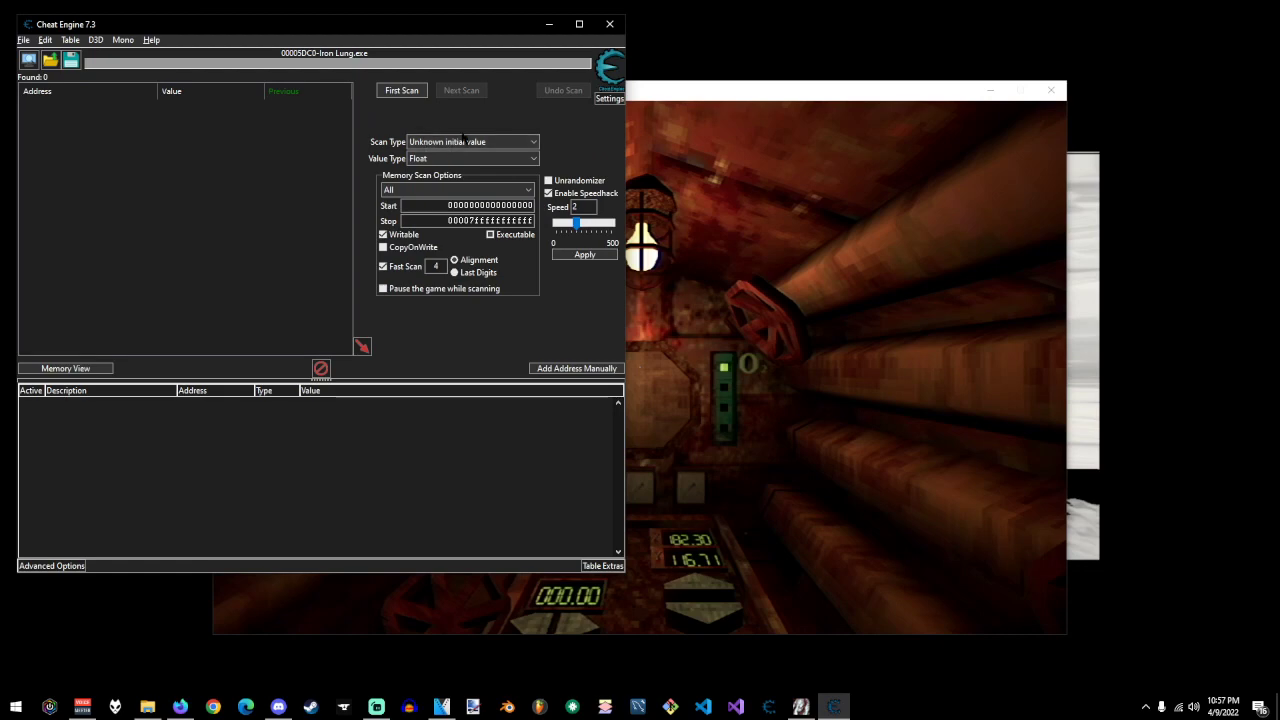
pyautogui.click(408, 91)
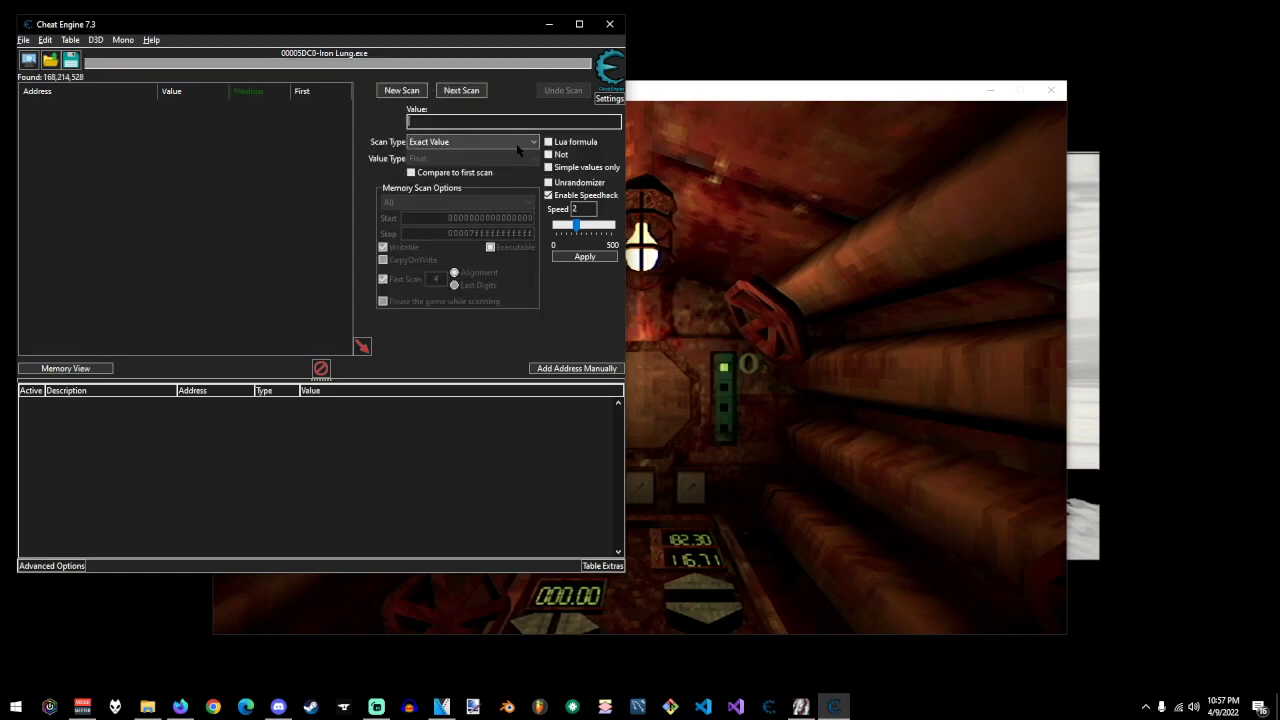
# Move the player back from the submarine console in Iron Lung and scan in Cheat Engine for decreased values.
pyautogui.click(740, 220)
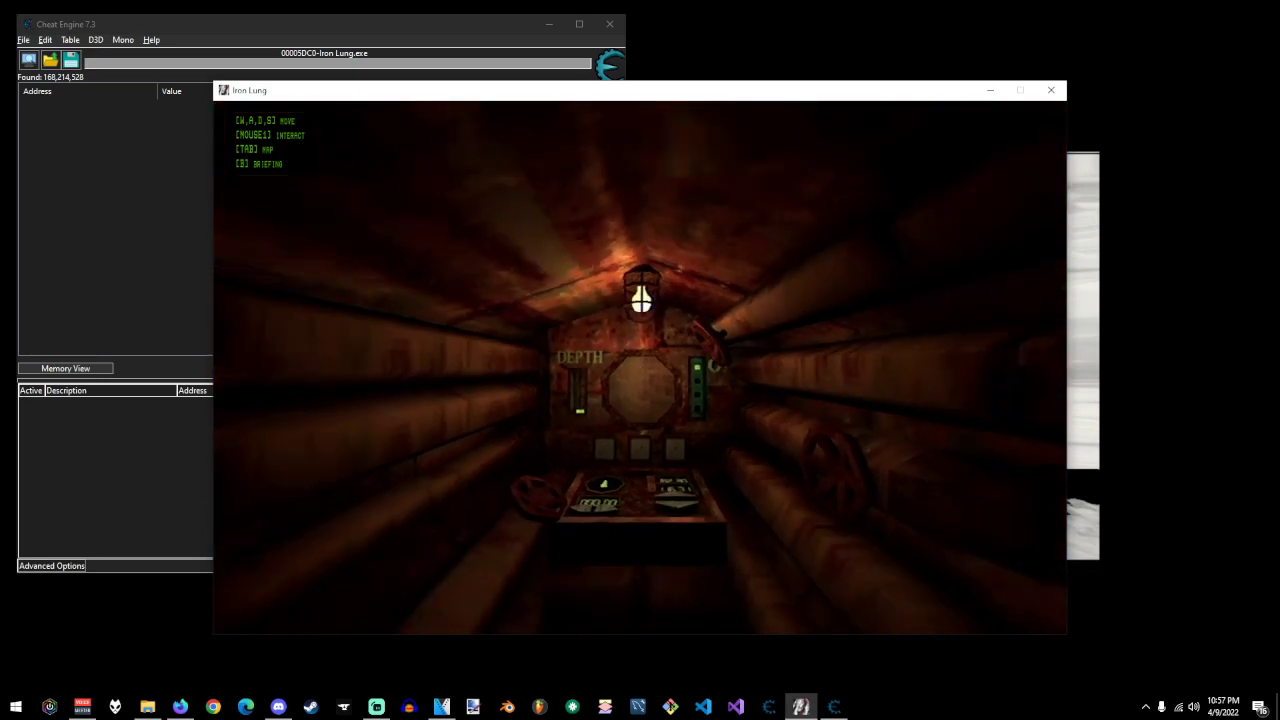
pyautogui.hotkey('alt', 'Tab')
pyautogui.click(489, 143)
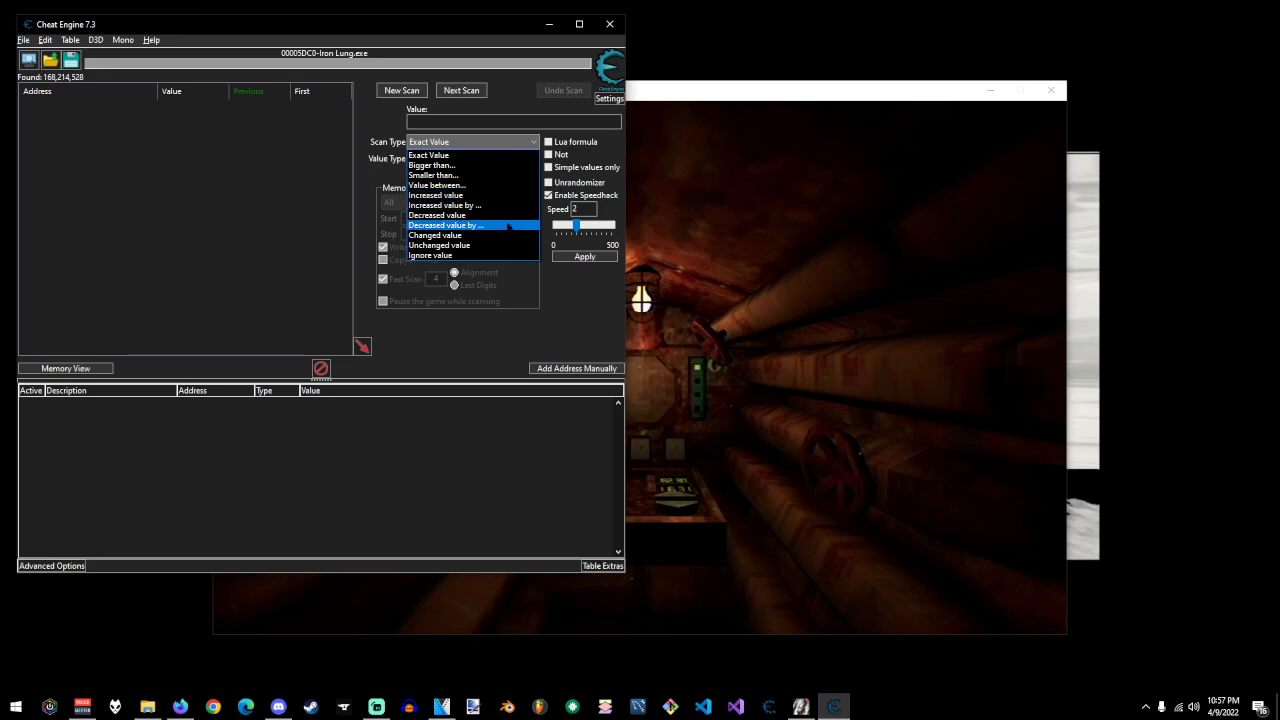
pyautogui.click(470, 215)
pyautogui.click(475, 92)
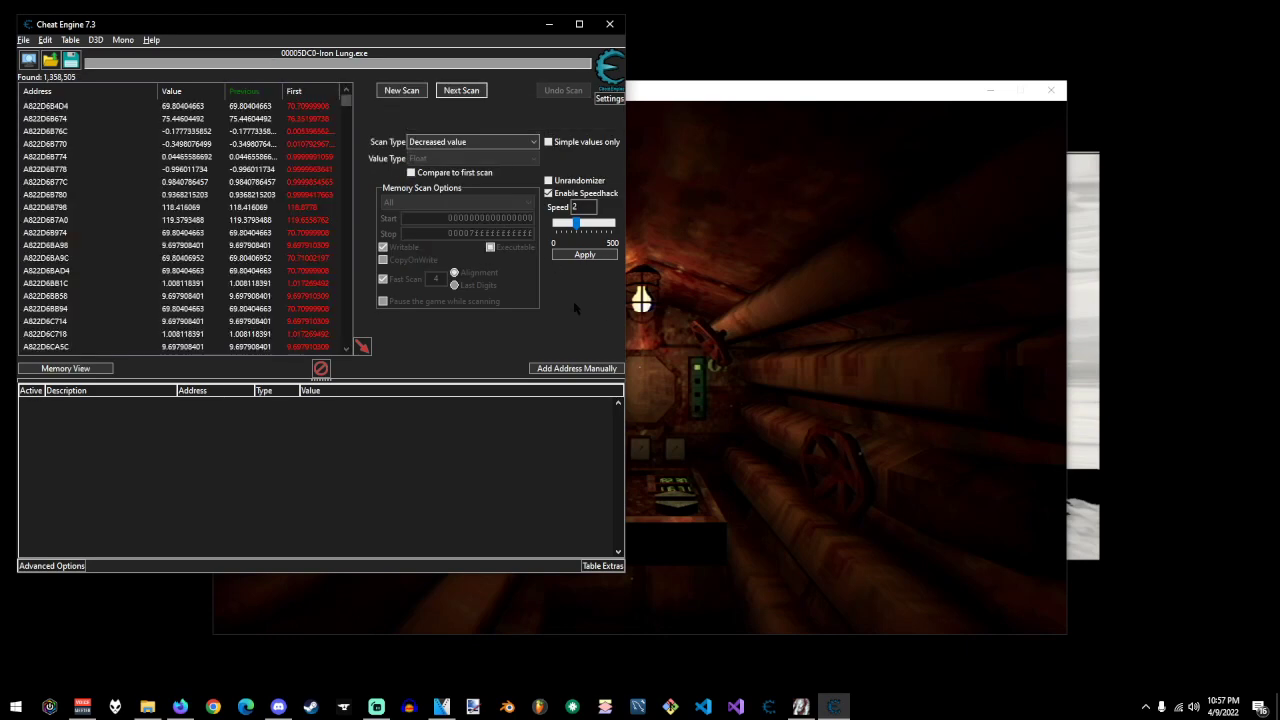
# Move the player forward to the console in Iron Lung and scan in Cheat Engine for increased values.
pyautogui.click(735, 345)
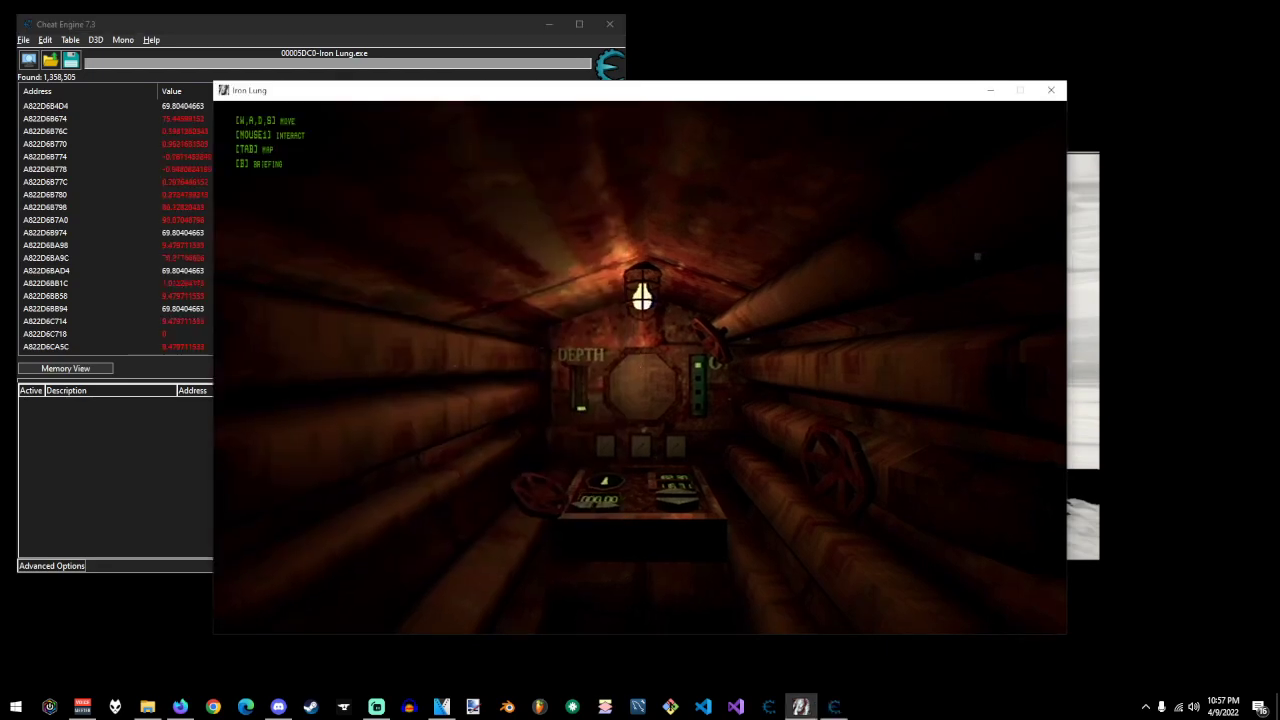
pyautogui.hotkey('alt', 'Tab')
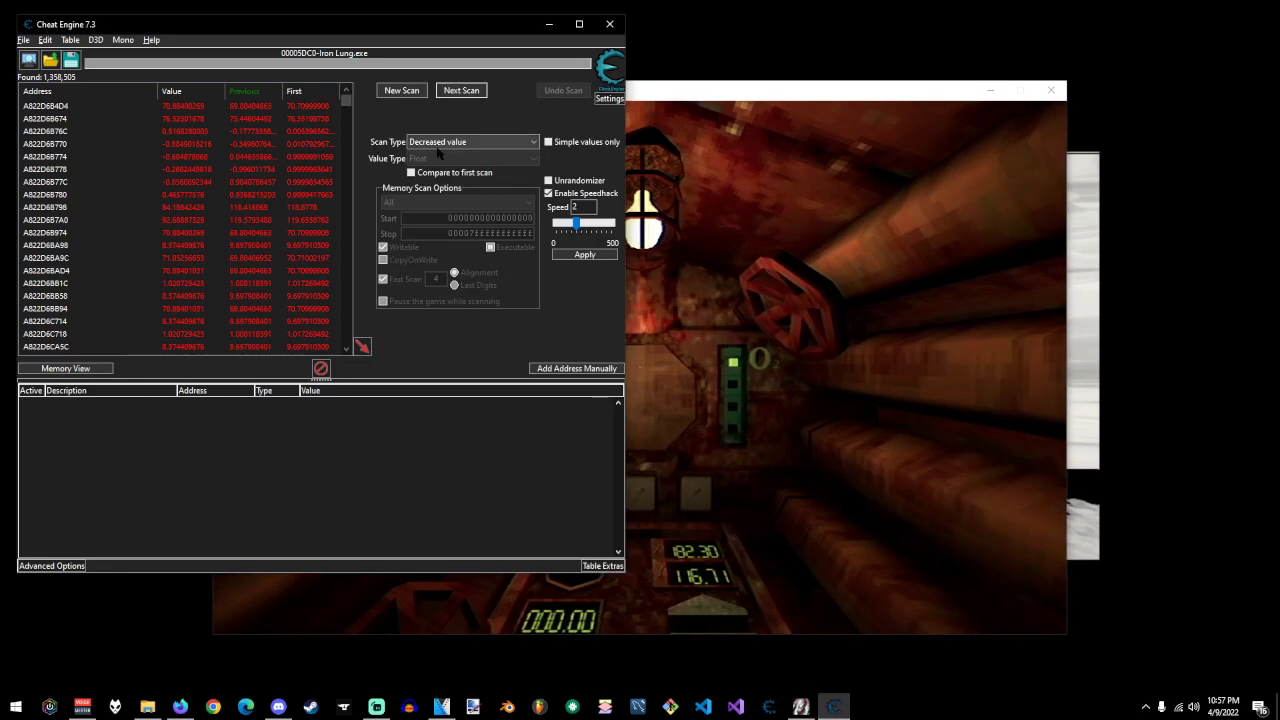
pyautogui.click(440, 144)
pyautogui.click(460, 195)
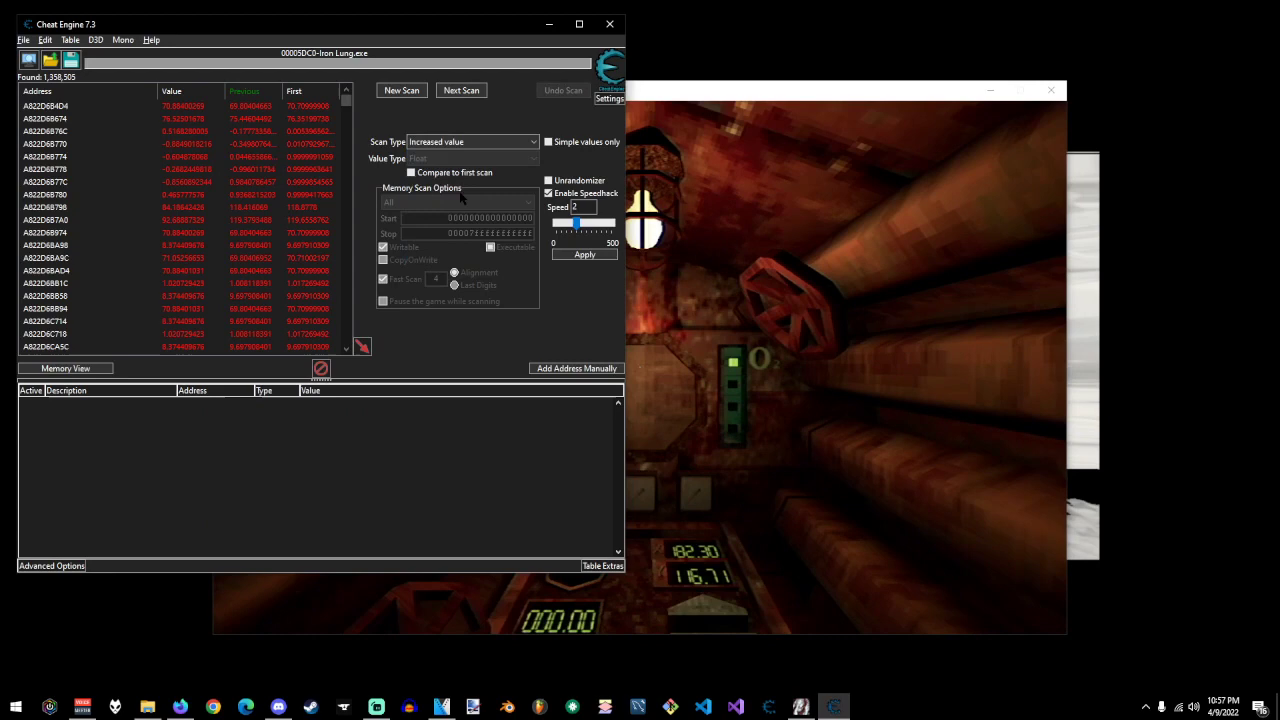
pyautogui.click(461, 91)
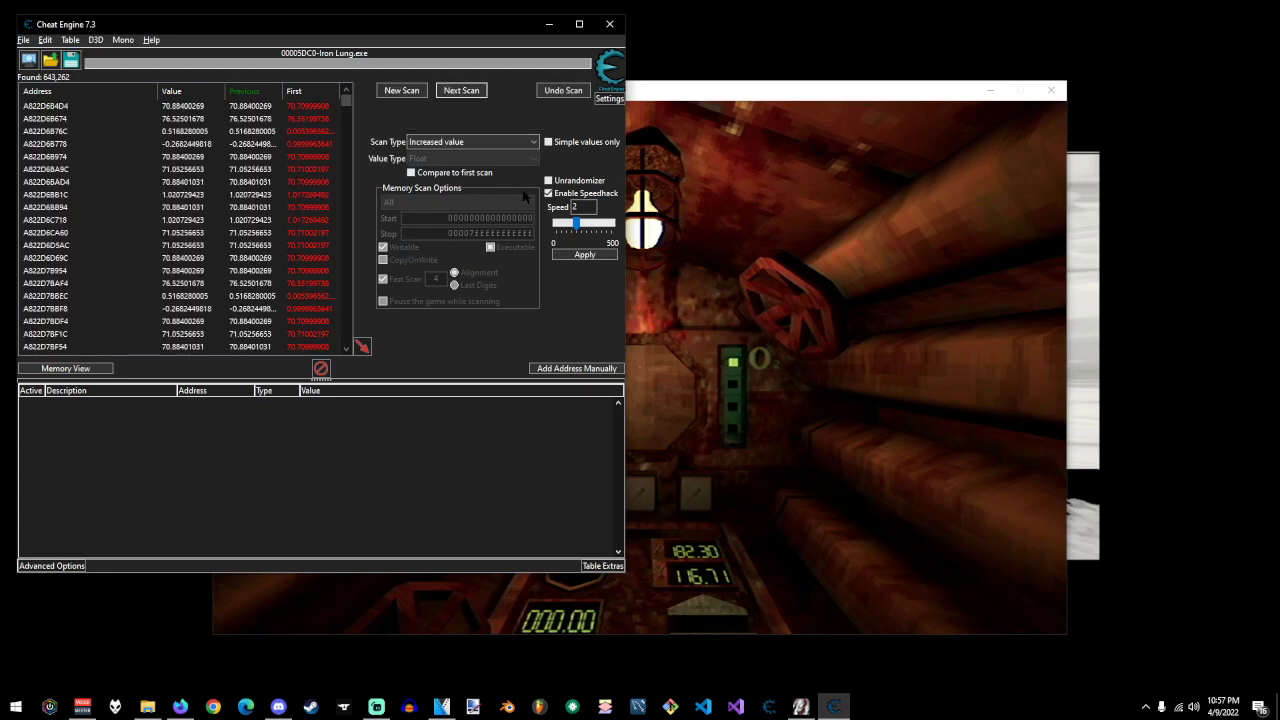
# Compare the listed values with the stationary game view and set the scan type to Exact Value.
pyautogui.moveTo(345, 100)
pyautogui.mouseDown()
pyautogui.moveTo(348, 335)
pyautogui.moveTo(344, 115)
pyautogui.moveTo(340, 165)
pyautogui.moveTo(322, 181)
pyautogui.moveTo(338, 96)
pyautogui.mouseUp()
pyautogui.hotkey('alt', 'Tab')
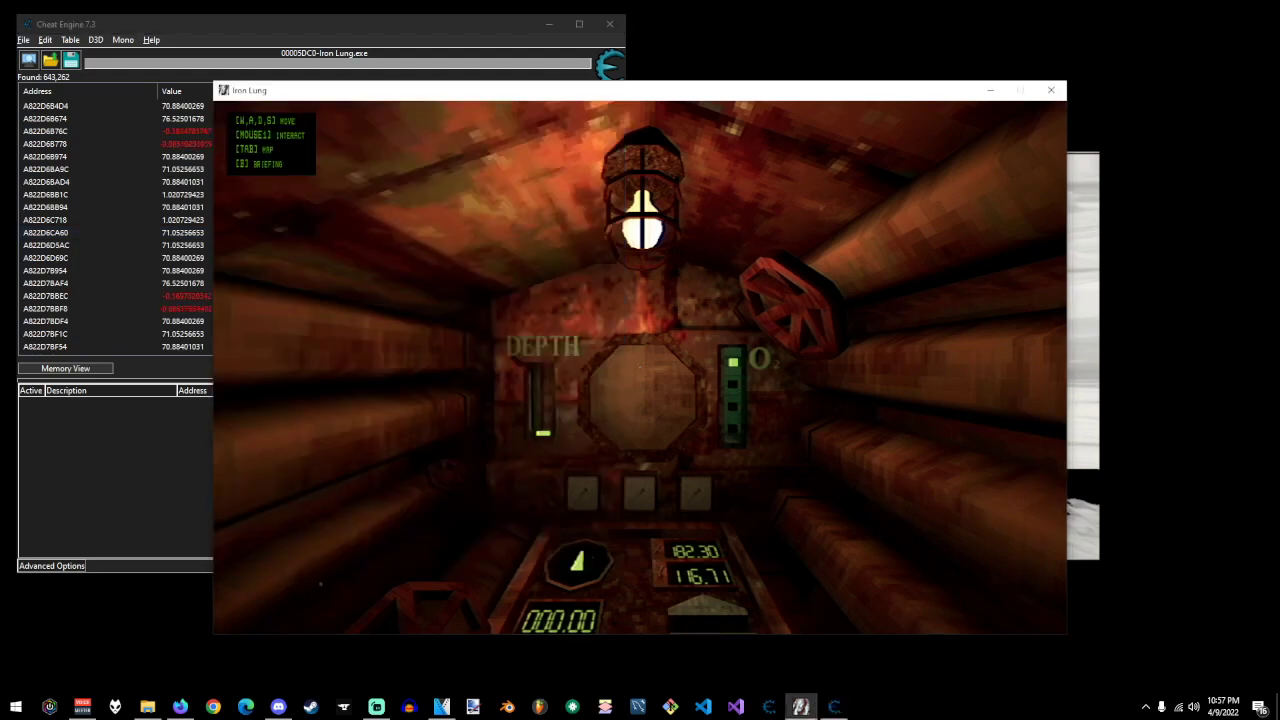
pyautogui.hotkey('alt', 'Tab')
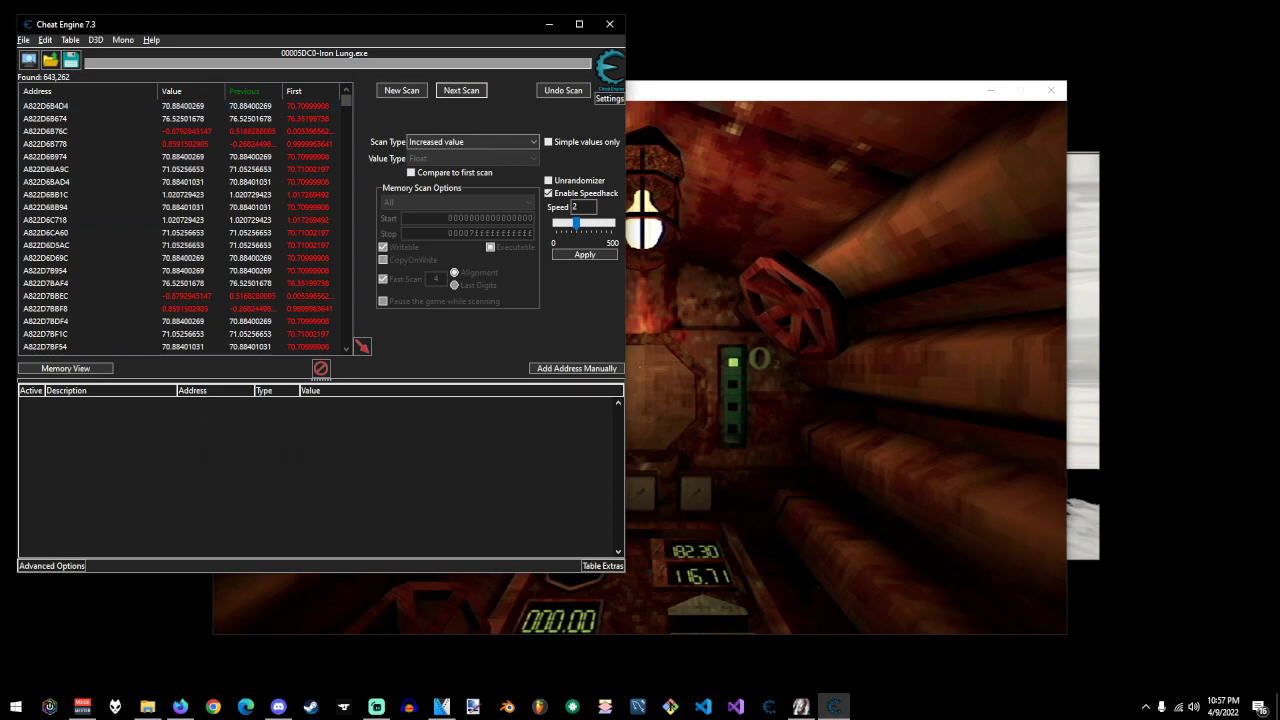
pyautogui.hotkey('alt', 'Tab')
pyautogui.hotkey('alt', 'Tab')
pyautogui.click(466, 142)
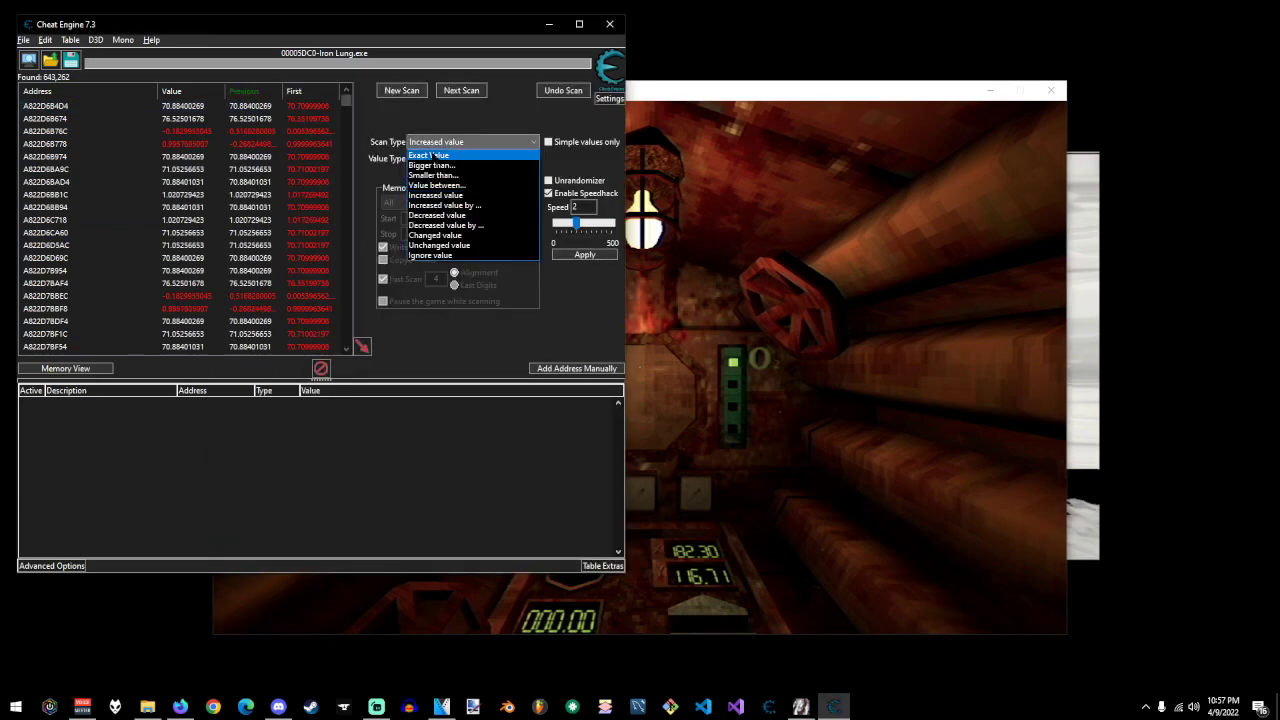
pyautogui.click(468, 163)
pyautogui.hotkey('alt', 'Tab')
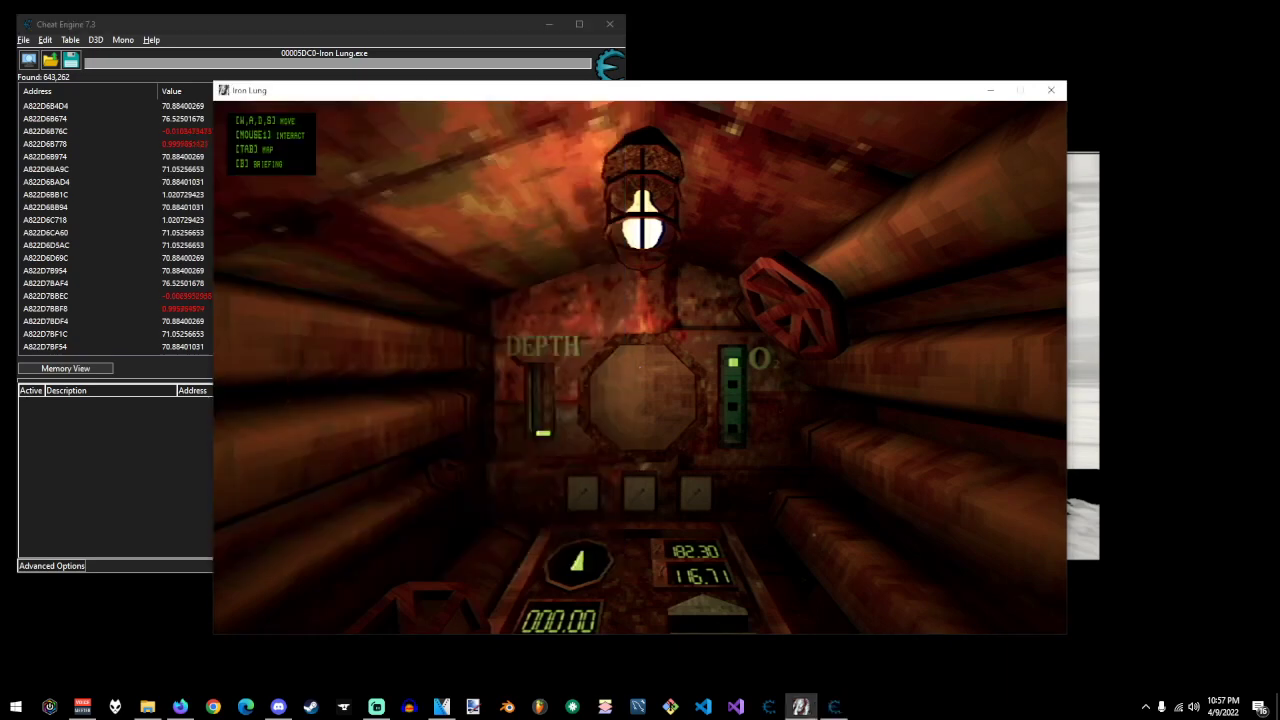
# Filter the results for the exact value 70, and restart with a new float scan for 70.88.
pyautogui.hotkey('alt', 'Tab')
pyautogui.click(465, 121)
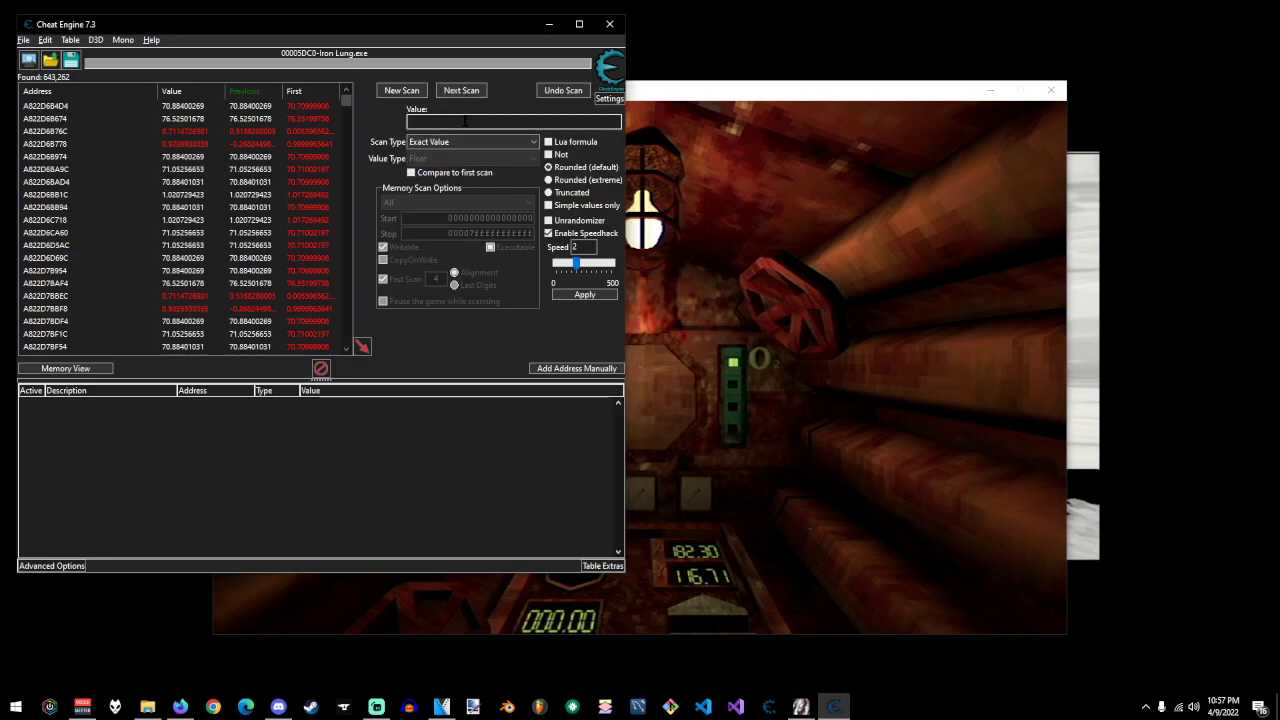
pyautogui.write('70')
pyautogui.press('Return')
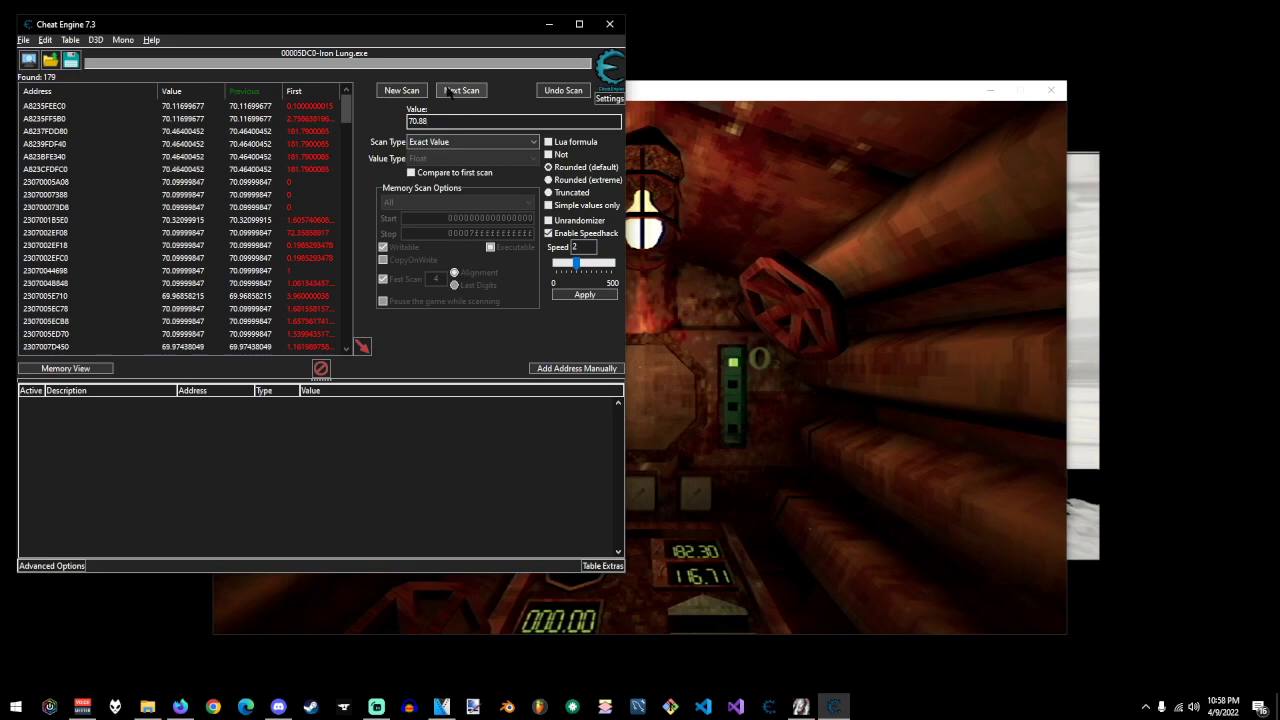
pyautogui.click(450, 91)
pyautogui.doubleClick(404, 91)
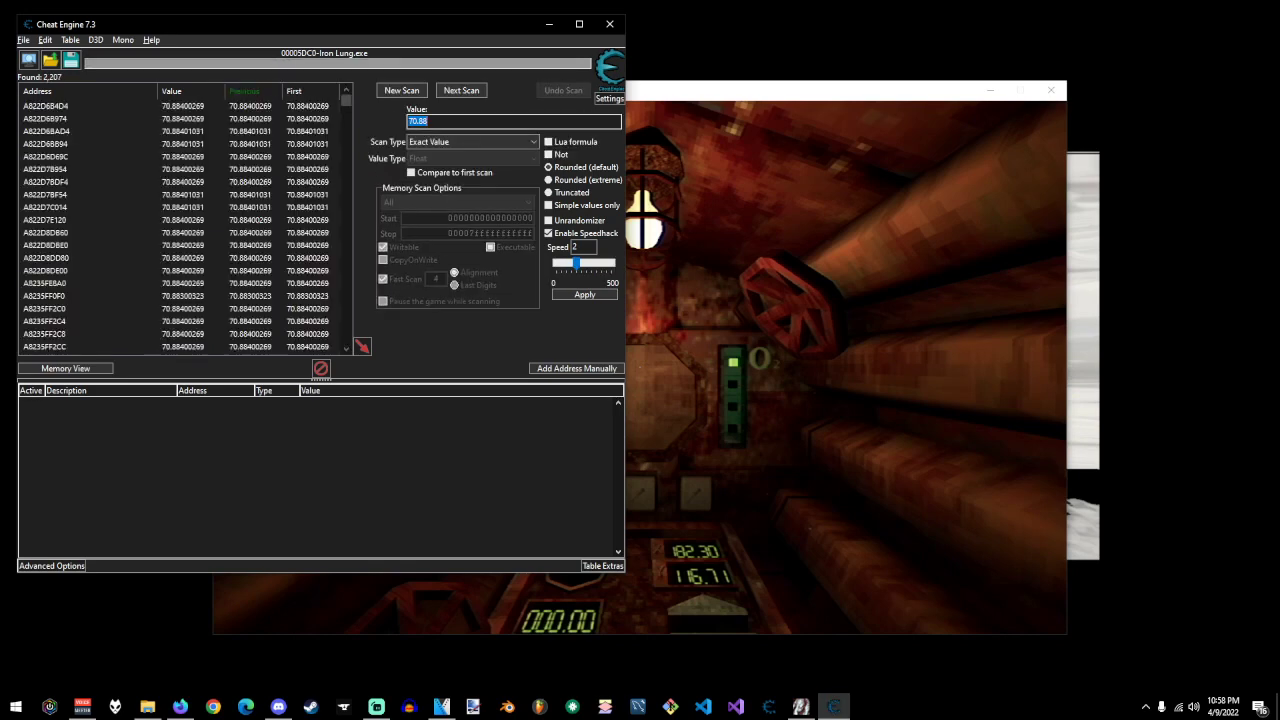
# Move the player backward in Iron Lung in two stages, running a decreased-value scan after each movement.
pyautogui.hotkey('alt', 'Tab')
pyautogui.press('s')
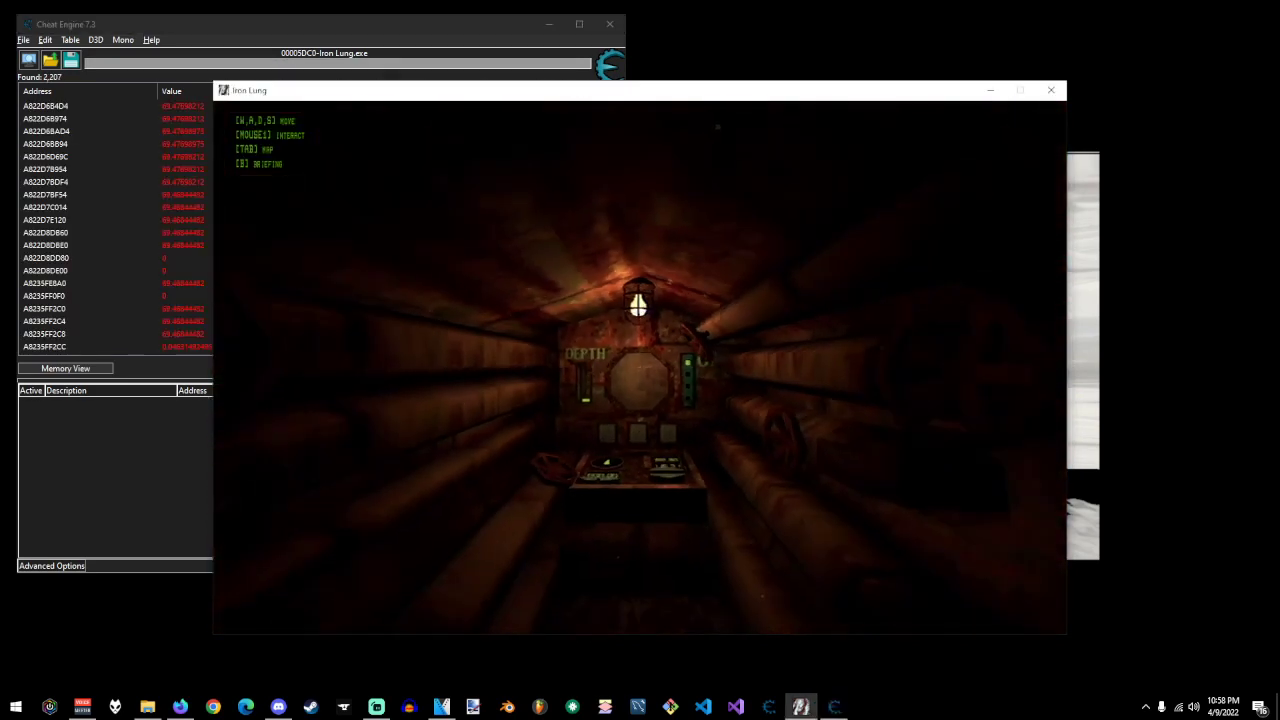
pyautogui.press('F2')
pyautogui.press('s')
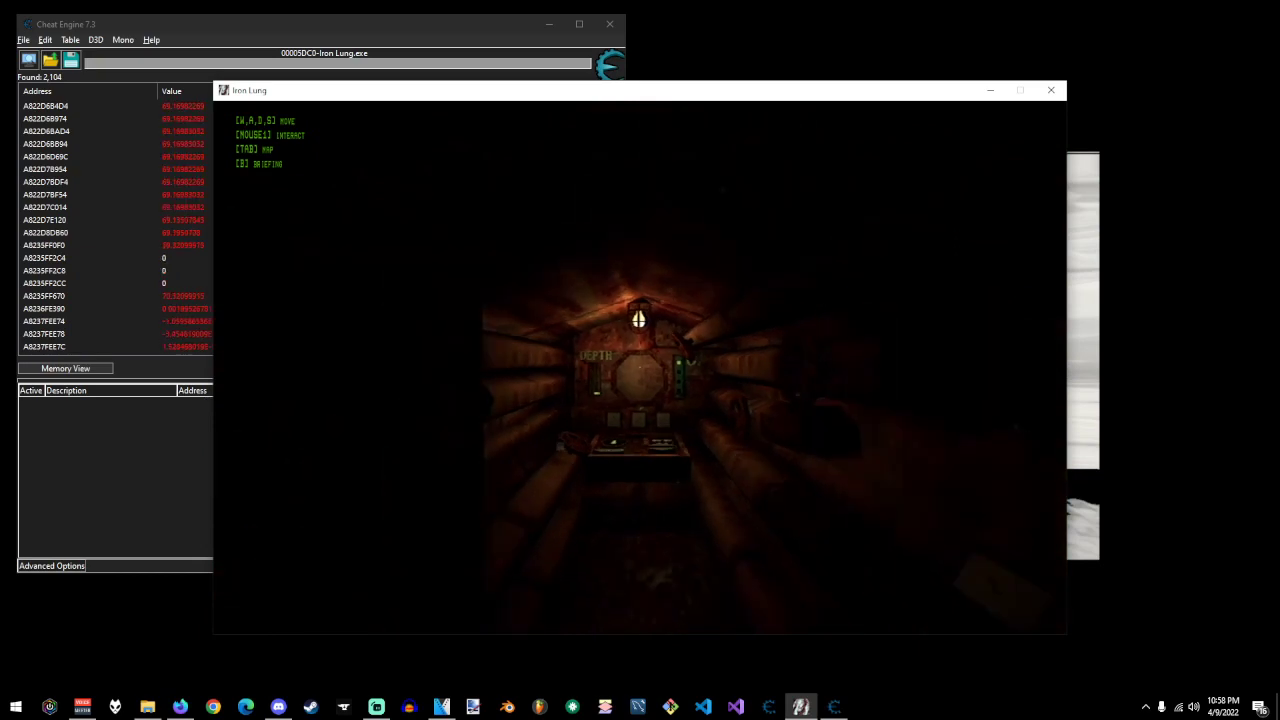
pyautogui.press('F2')
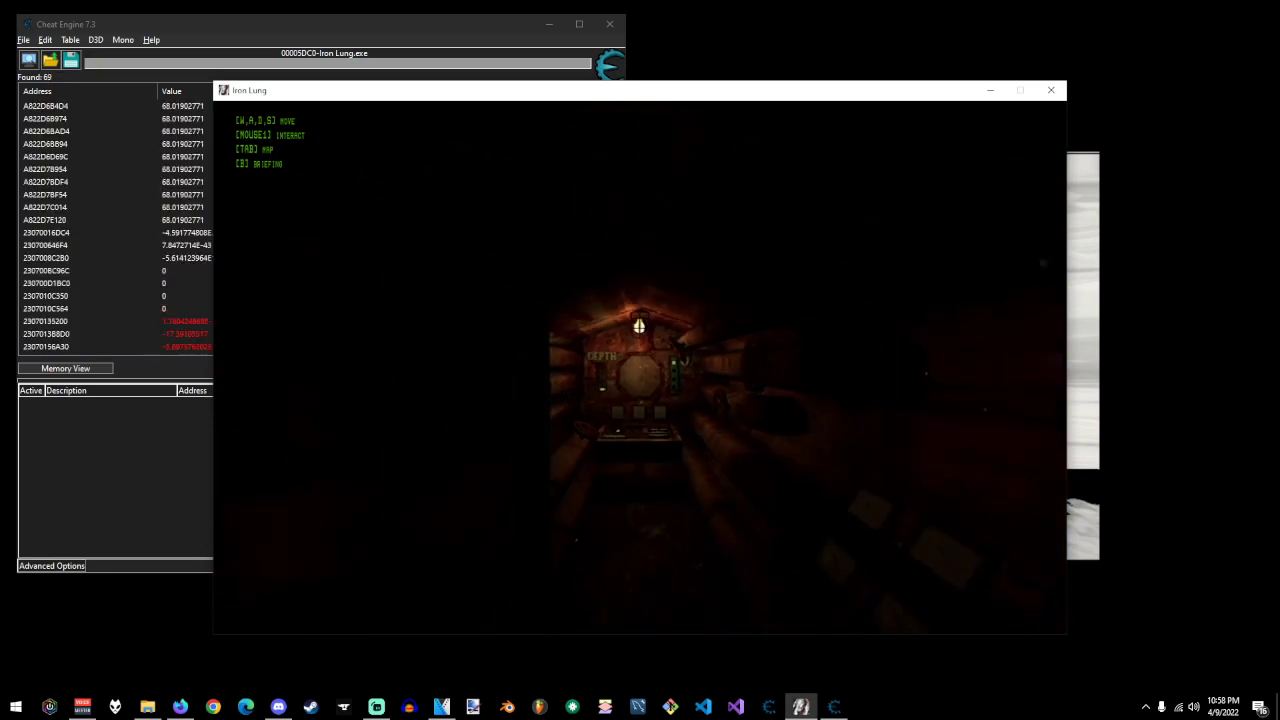
# Walk the player back to the console and filter the remaining Cheat Engine results for the exact value 70.88.
pyautogui.press('w')
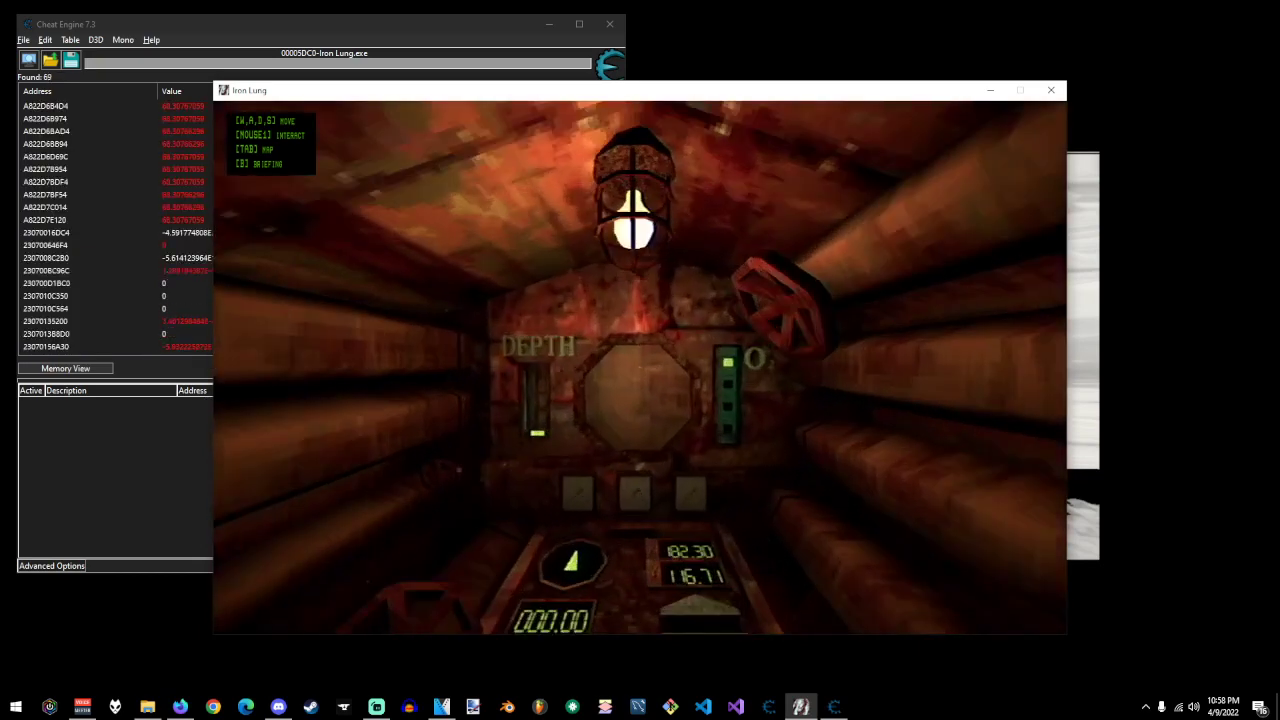
pyautogui.hotkey('alt', 'Tab')
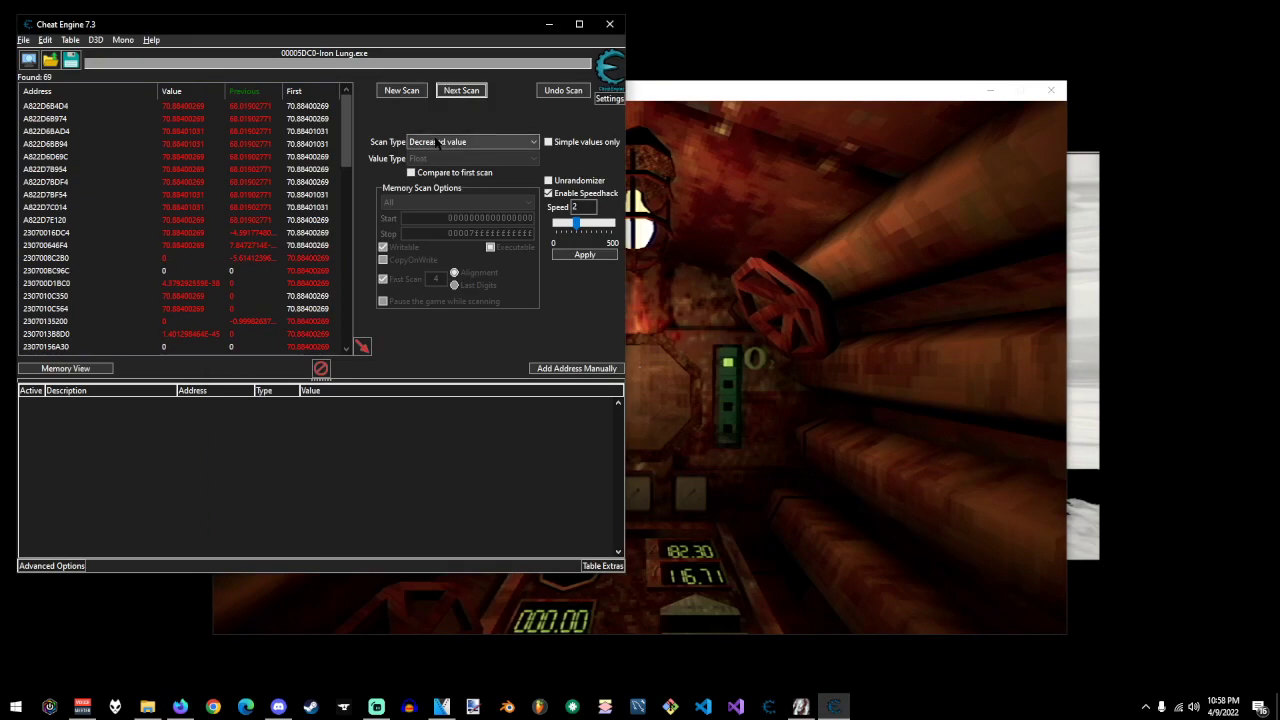
pyautogui.click(470, 142)
pyautogui.click(472, 155)
pyautogui.click(450, 121)
pyautogui.write('70.88')
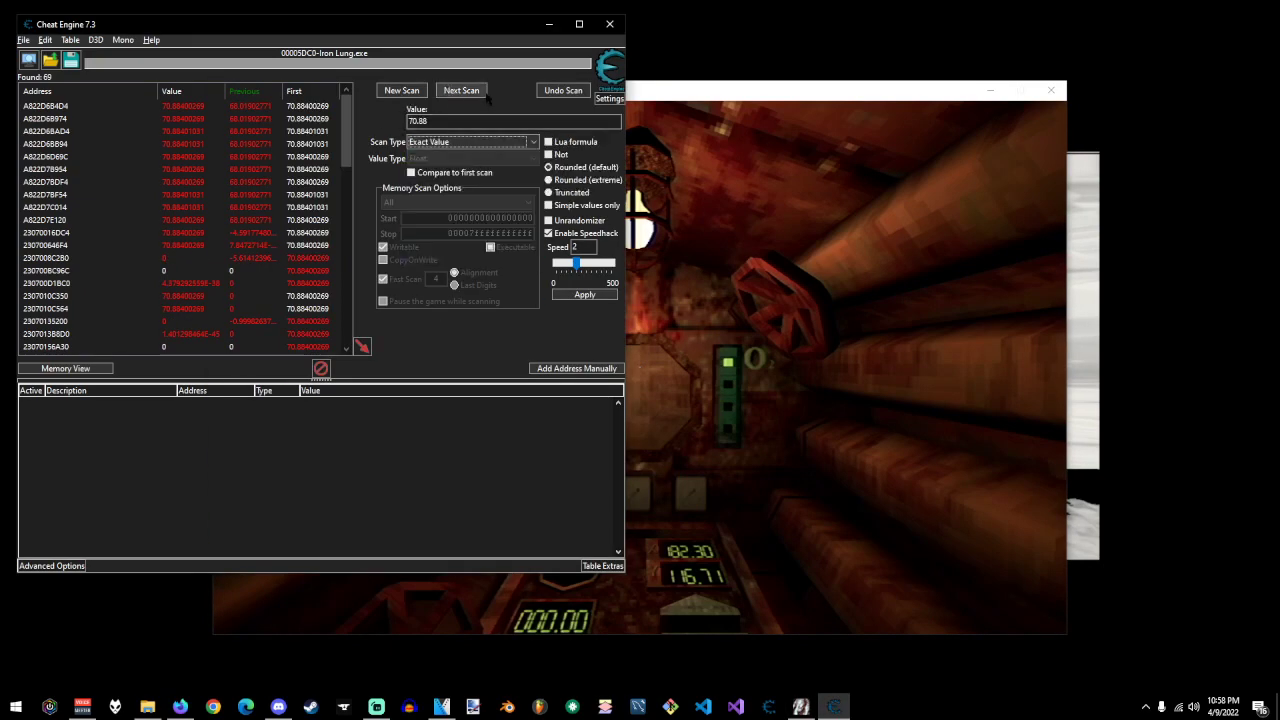
pyautogui.click(461, 90)
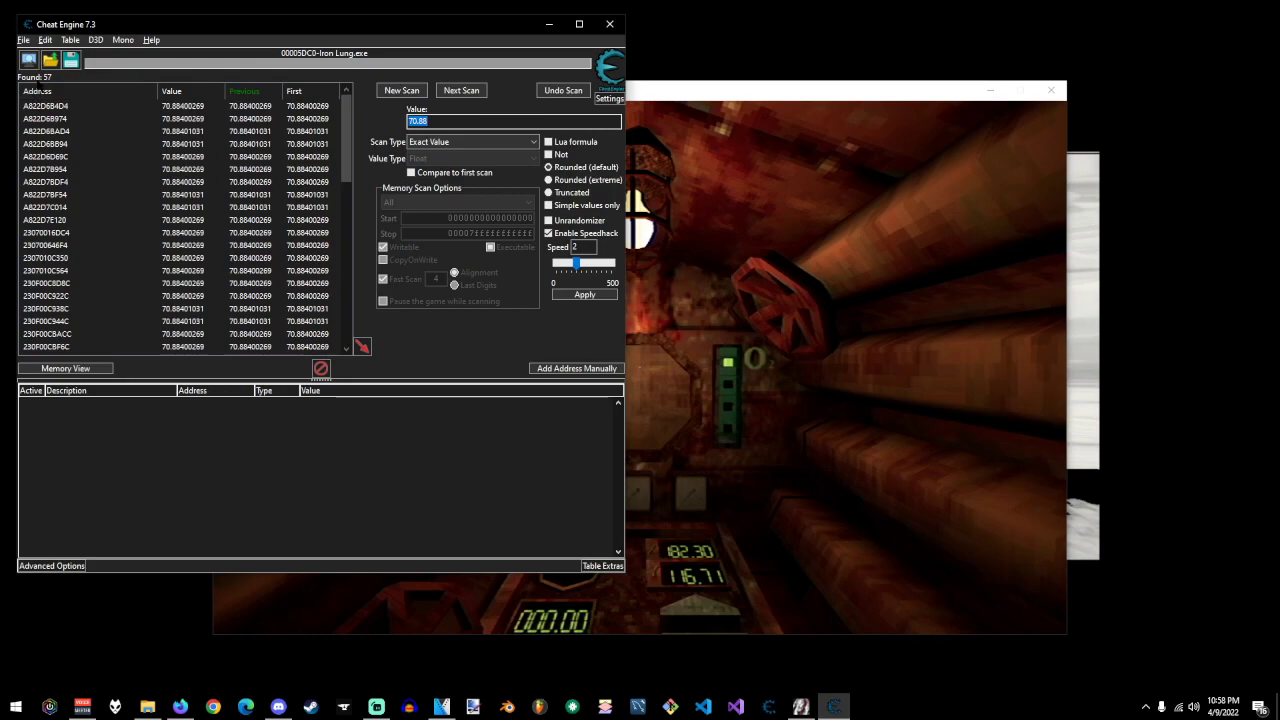
# Filter the results for unchanged values while the map is open in Iron Lung, and close the map.
pyautogui.hotkey('alt', 'Tab')
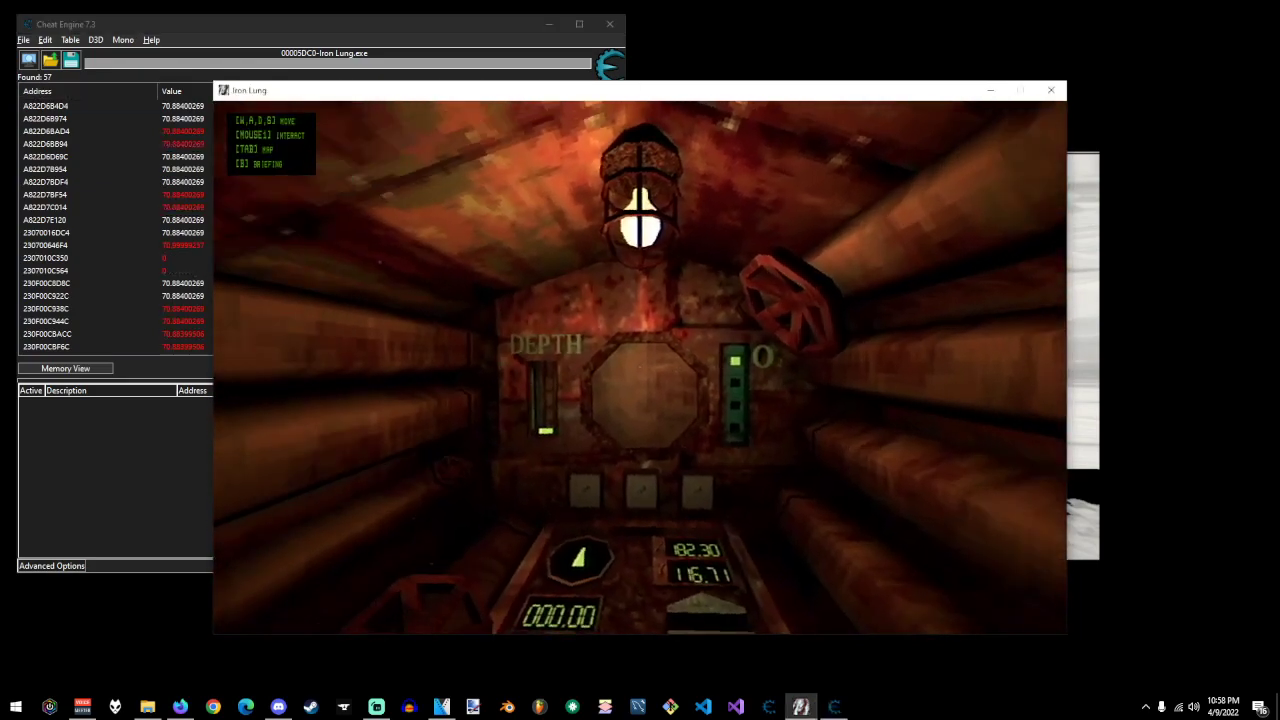
pyautogui.hotkey('alt', 'Tab')
pyautogui.hotkey('alt', 'Tab')
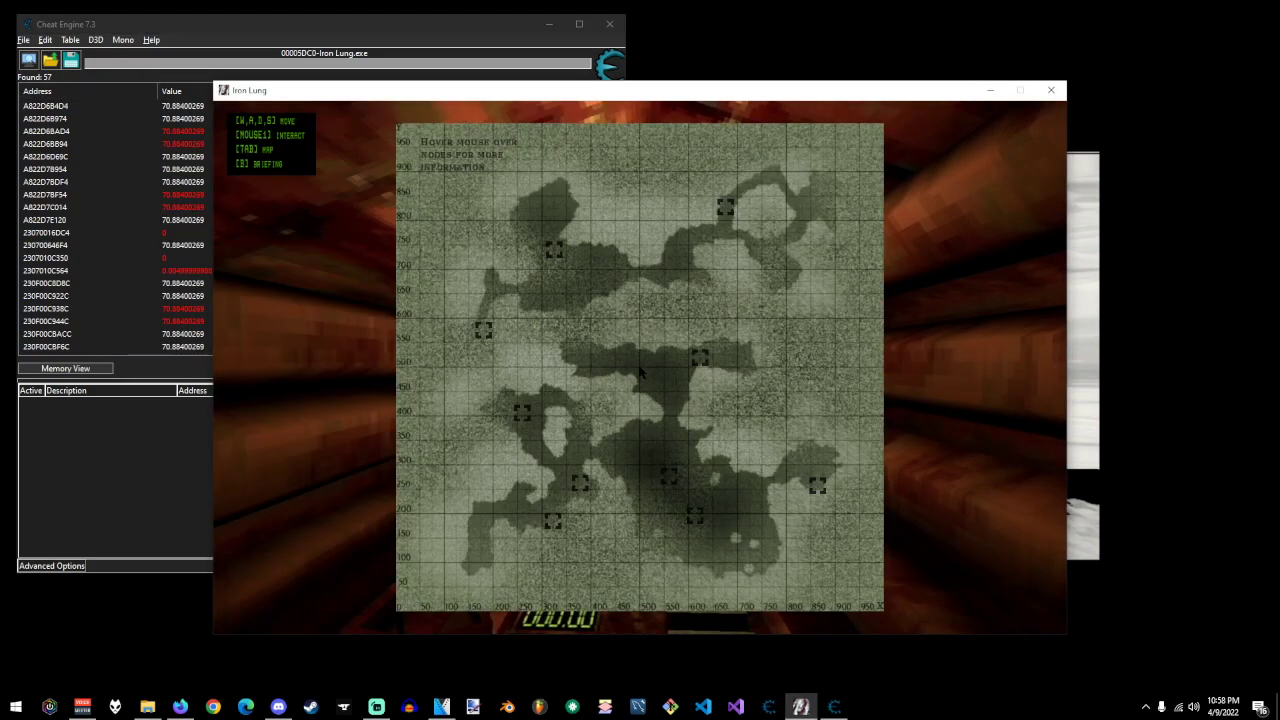
pyautogui.hotkey('alt', 'Tab')
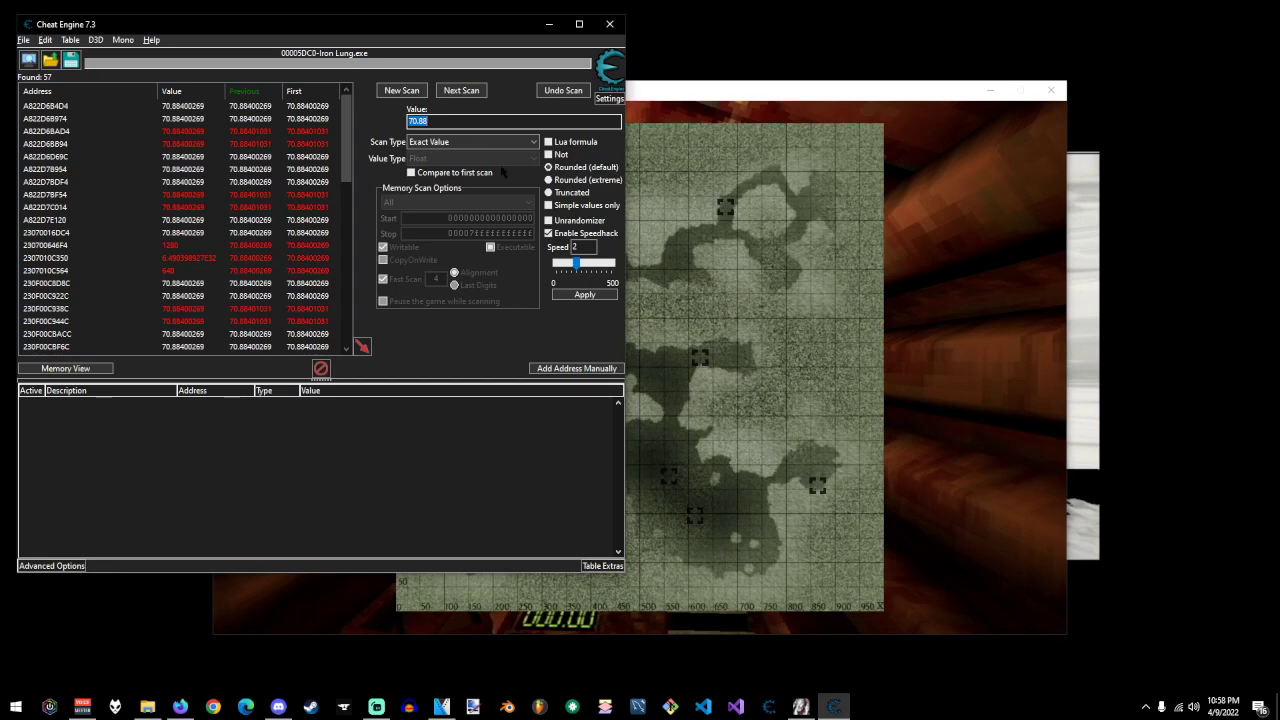
pyautogui.click(472, 142)
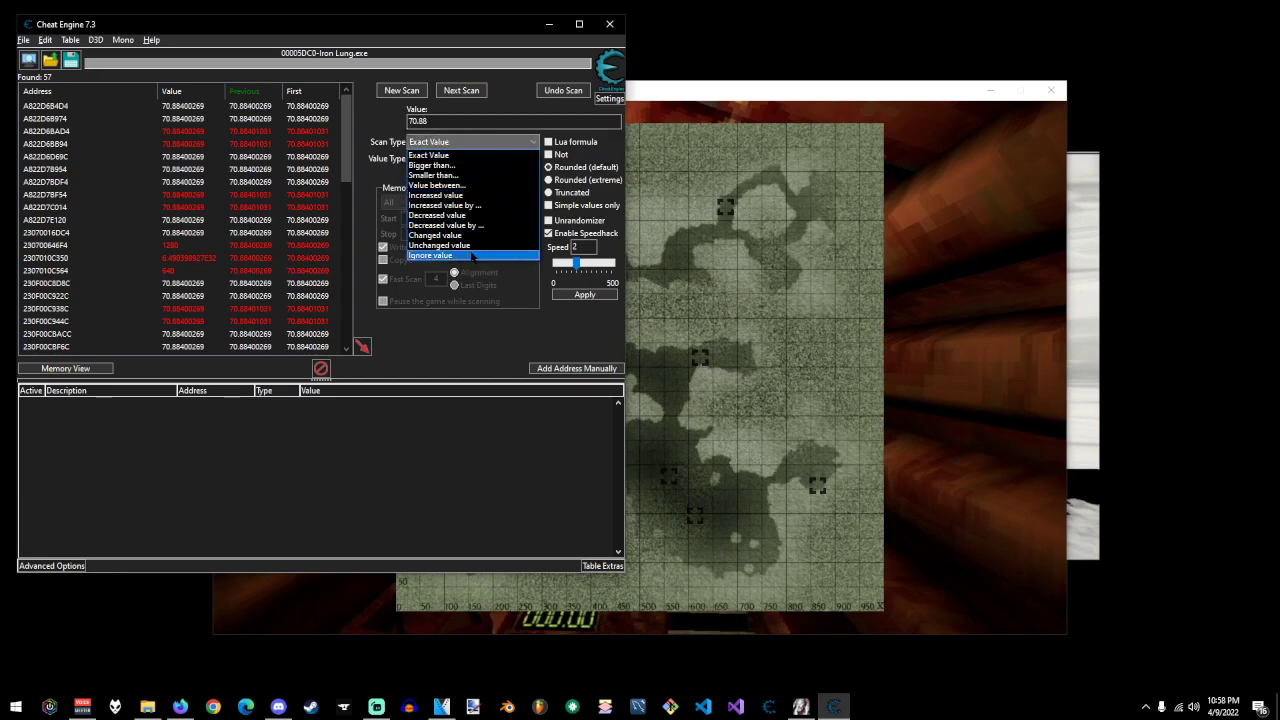
pyautogui.click(470, 245)
pyautogui.click(463, 91)
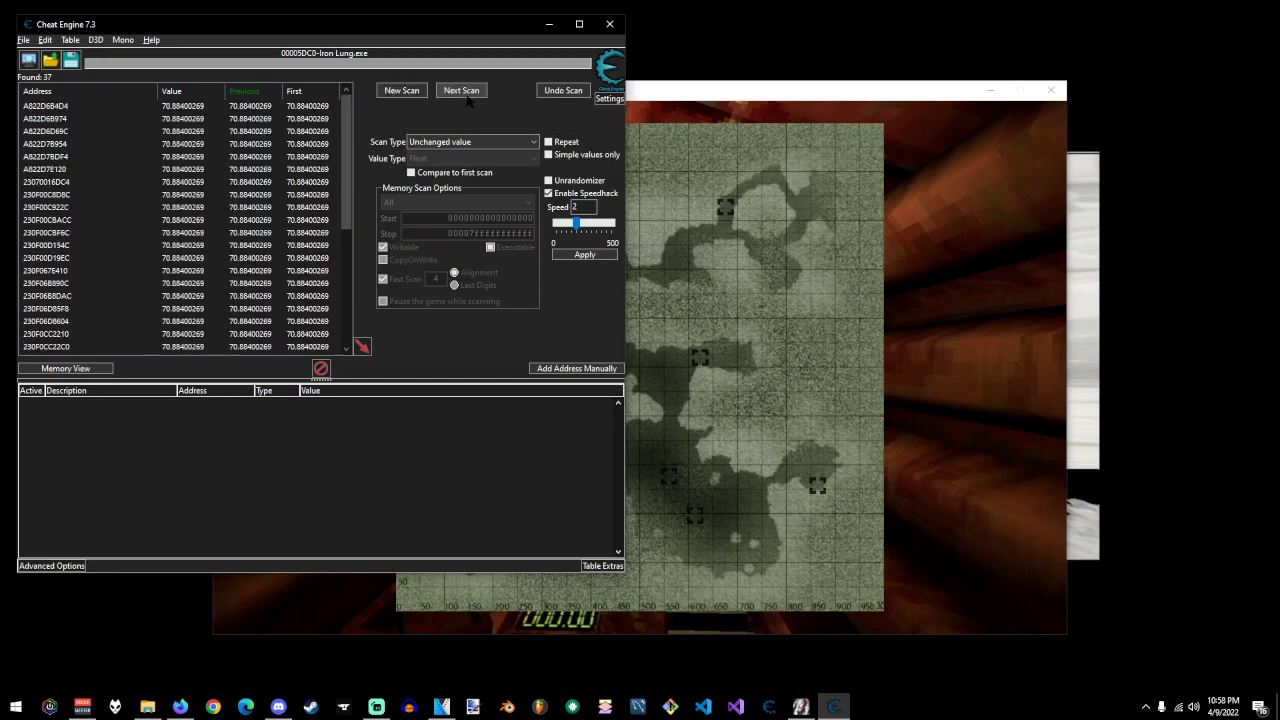
pyautogui.click(840, 326)
pyautogui.press('Tab')
pyautogui.hotkey('alt', 'Tab')
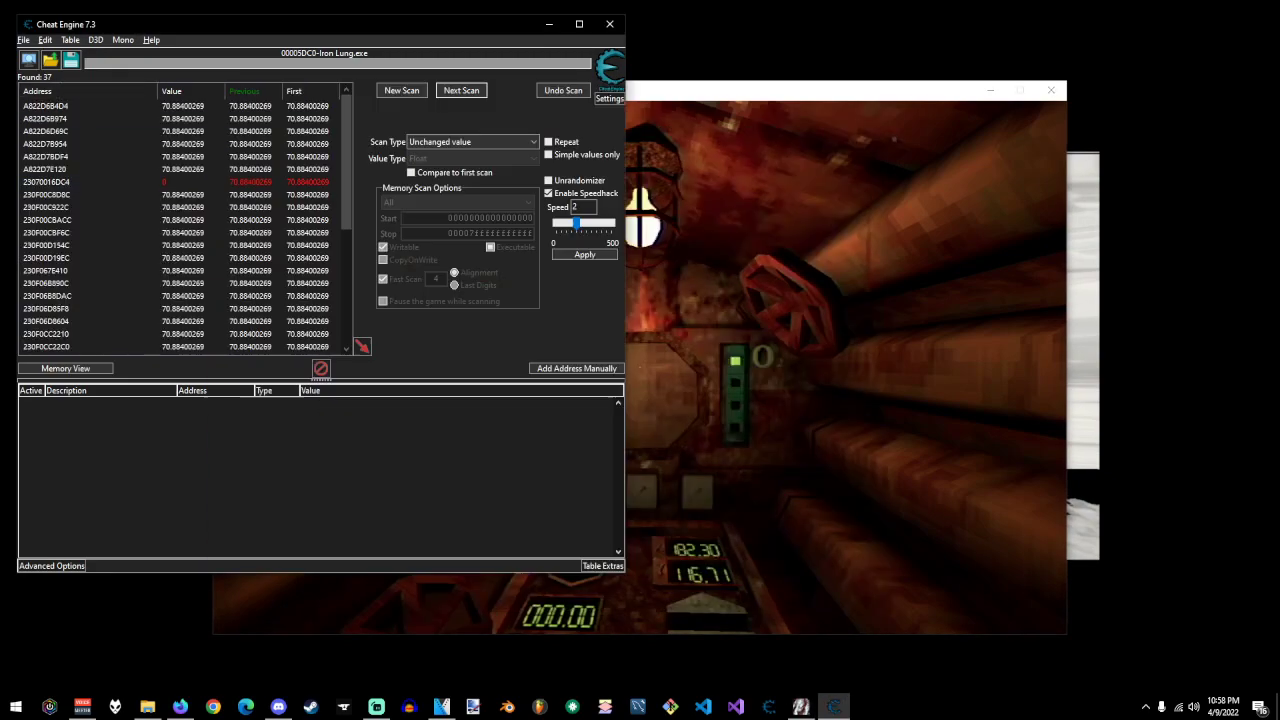
# Select all remaining scan results and add them to the address list.
pyautogui.scroll(-6, 130, 282)
pyautogui.click(191, 347)
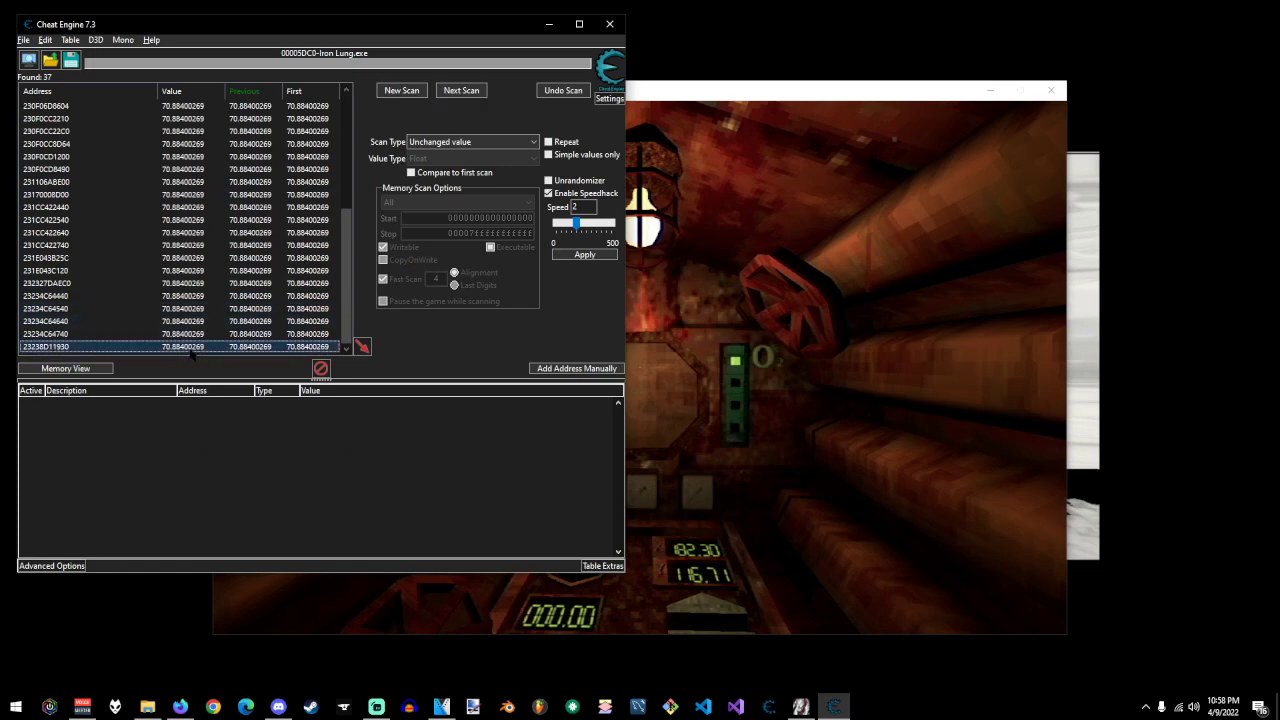
pyautogui.scroll(6, 197, 283)
pyautogui.keyDown('shift'); pyautogui.click(182, 110); pyautogui.keyUp('shift')
pyautogui.keyDown('shift'); pyautogui.click(192, 129); pyautogui.keyUp('shift')
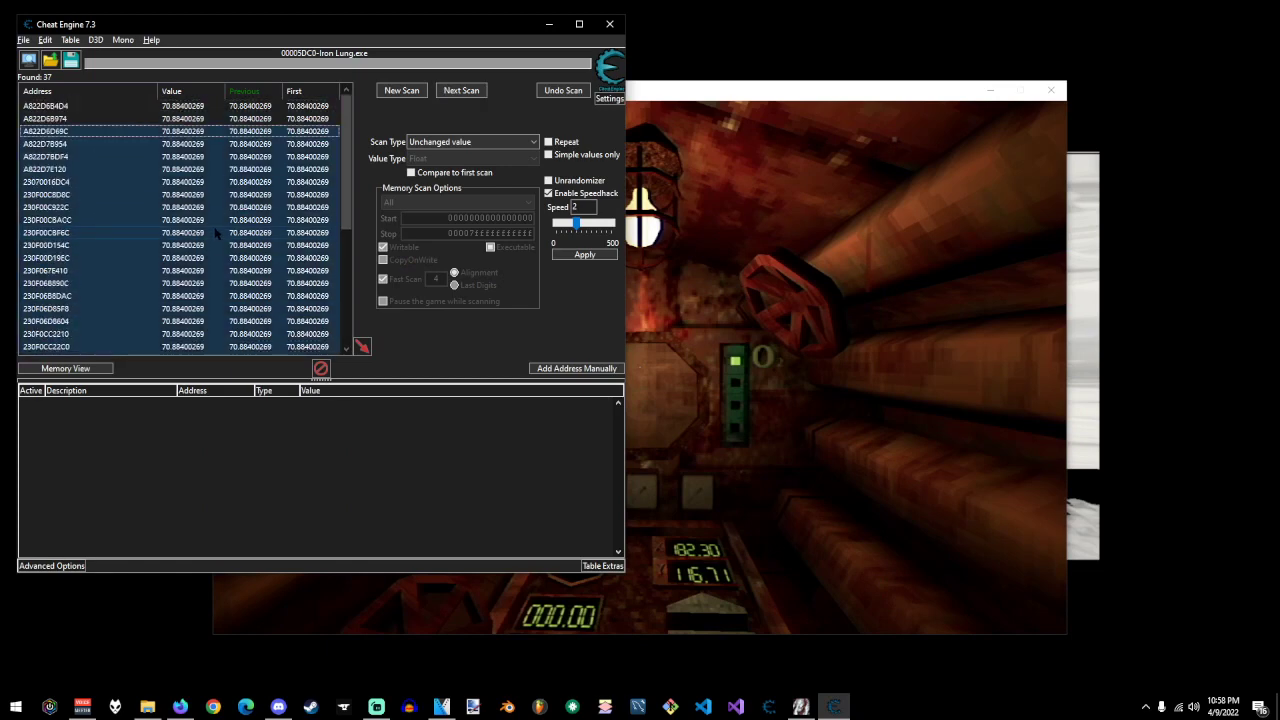
pyautogui.keyDown('shift'); pyautogui.click(193, 106); pyautogui.keyUp('shift')
pyautogui.scroll(-2, 251, 274)
pyautogui.click(363, 347)
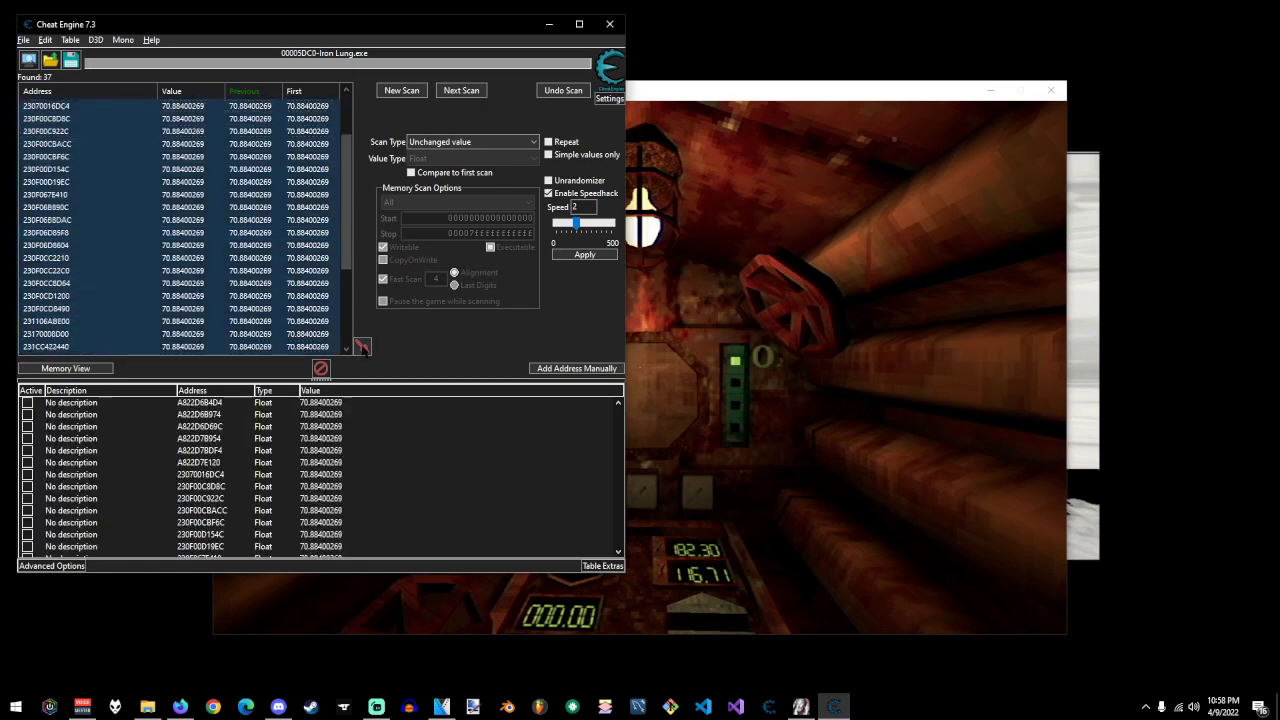
# Set all addresses in the address list to 85 and test the effect by moving the player back and forth in Iron Lung.
pyautogui.scroll(-8, 320, 487)
pyautogui.click(323, 553)
pyautogui.scroll(8, 337, 500)
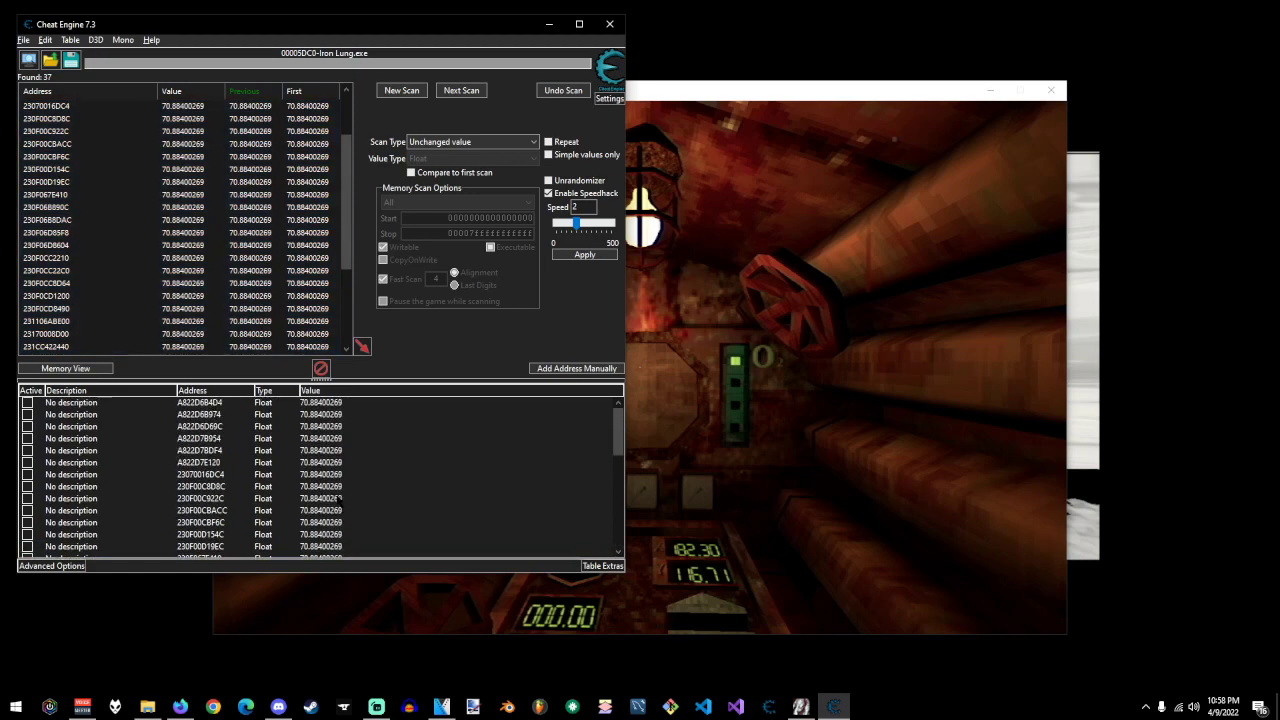
pyautogui.hotkey('ctrl', 'a')
pyautogui.doubleClick(306, 414)
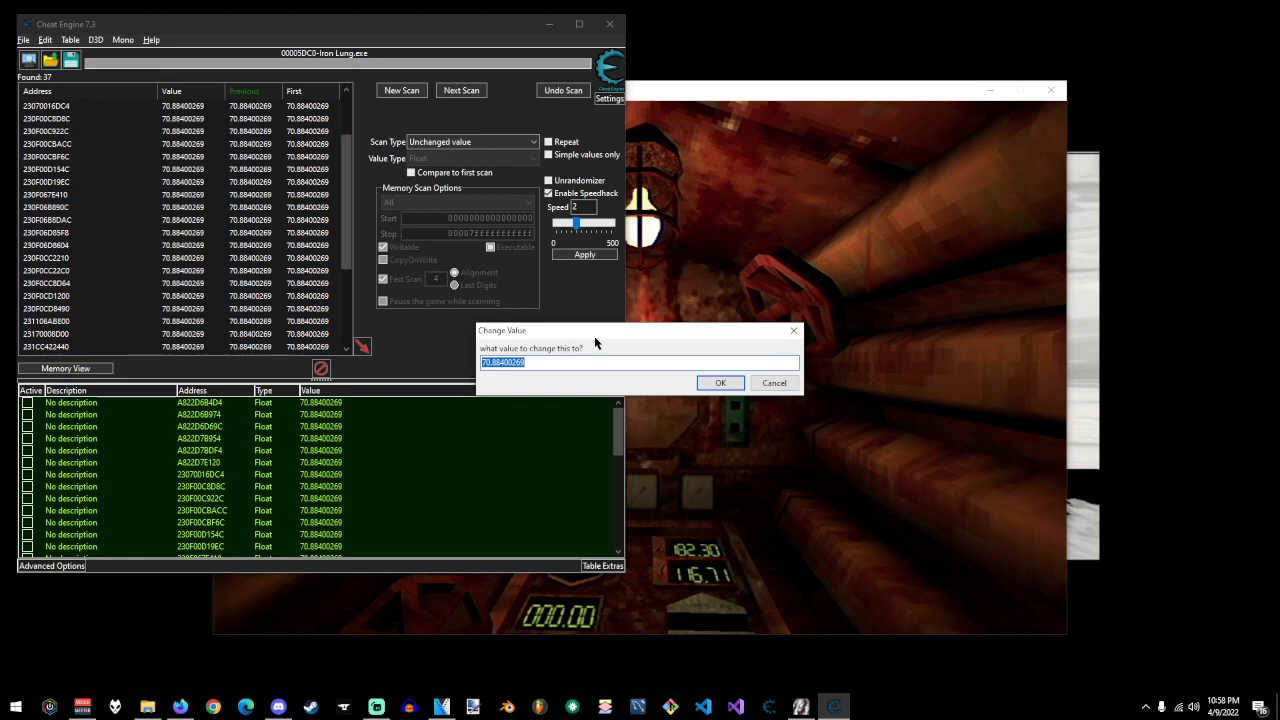
pyautogui.write('85')
pyautogui.press('Return')
pyautogui.hotkey('alt', 'Tab')
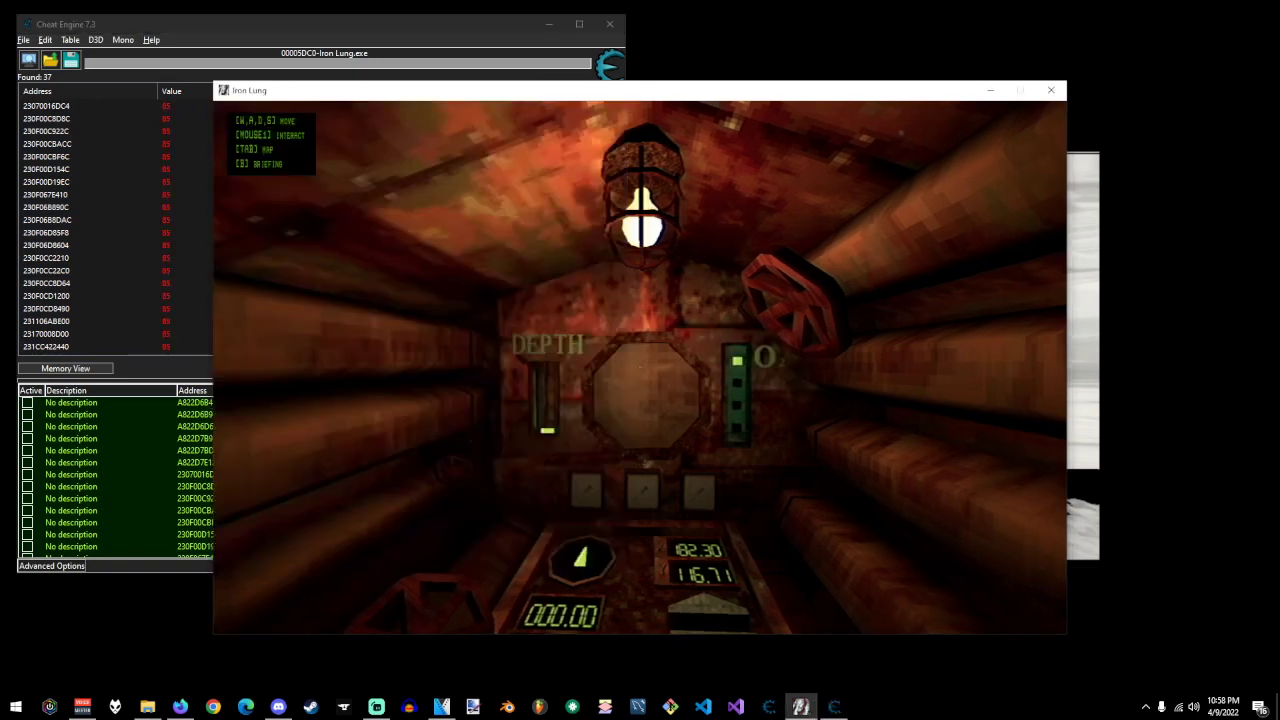
pyautogui.press('s')
pyautogui.press('w')
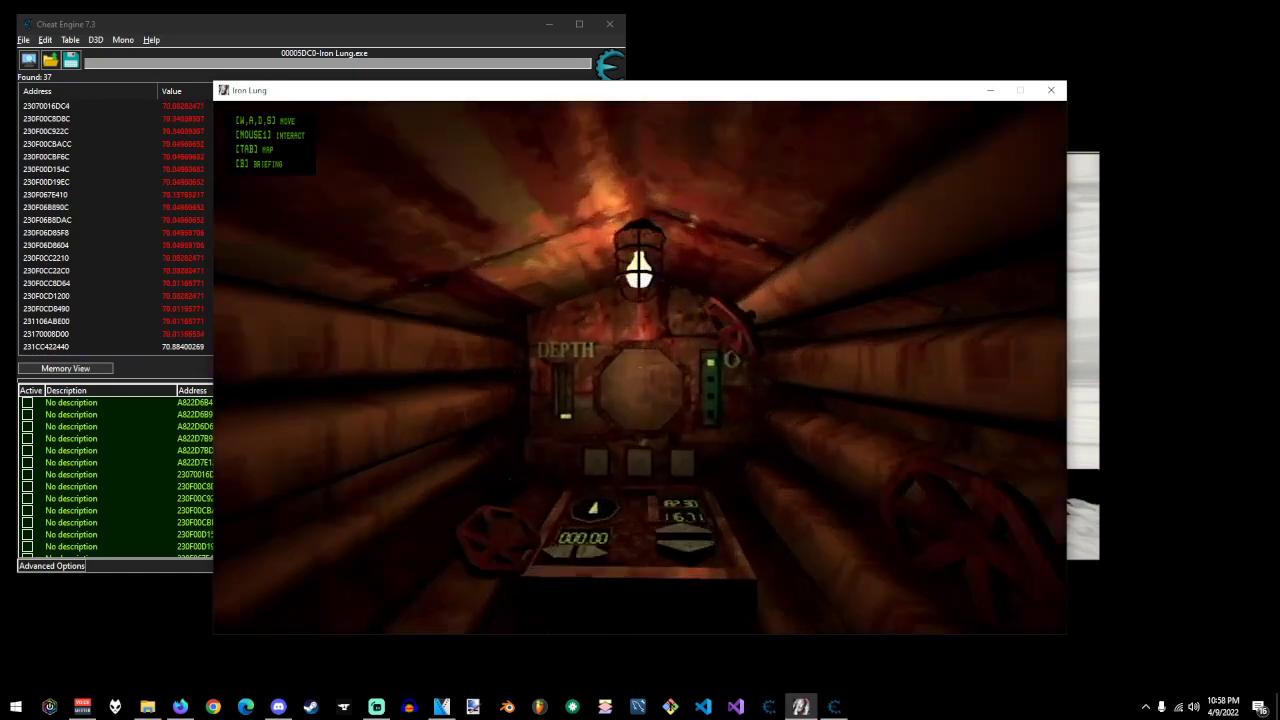
# Return to Cheat Engine, check the listed values, and set all selected addresses to 80.
pyautogui.hotkey('alt', 'Tab')
pyautogui.scroll(-4, 228, 347)
pyautogui.scroll(-8, 320, 490)
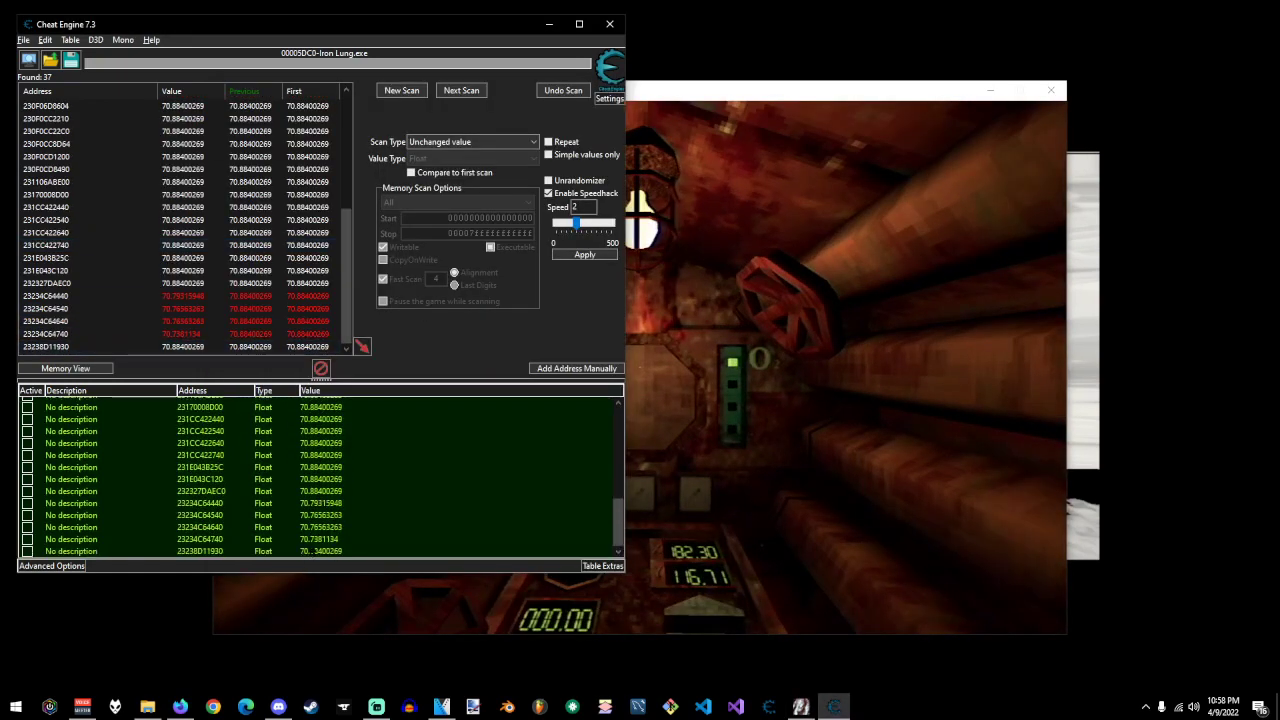
pyautogui.scroll(10, 316, 520)
pyautogui.doubleClick(318, 414)
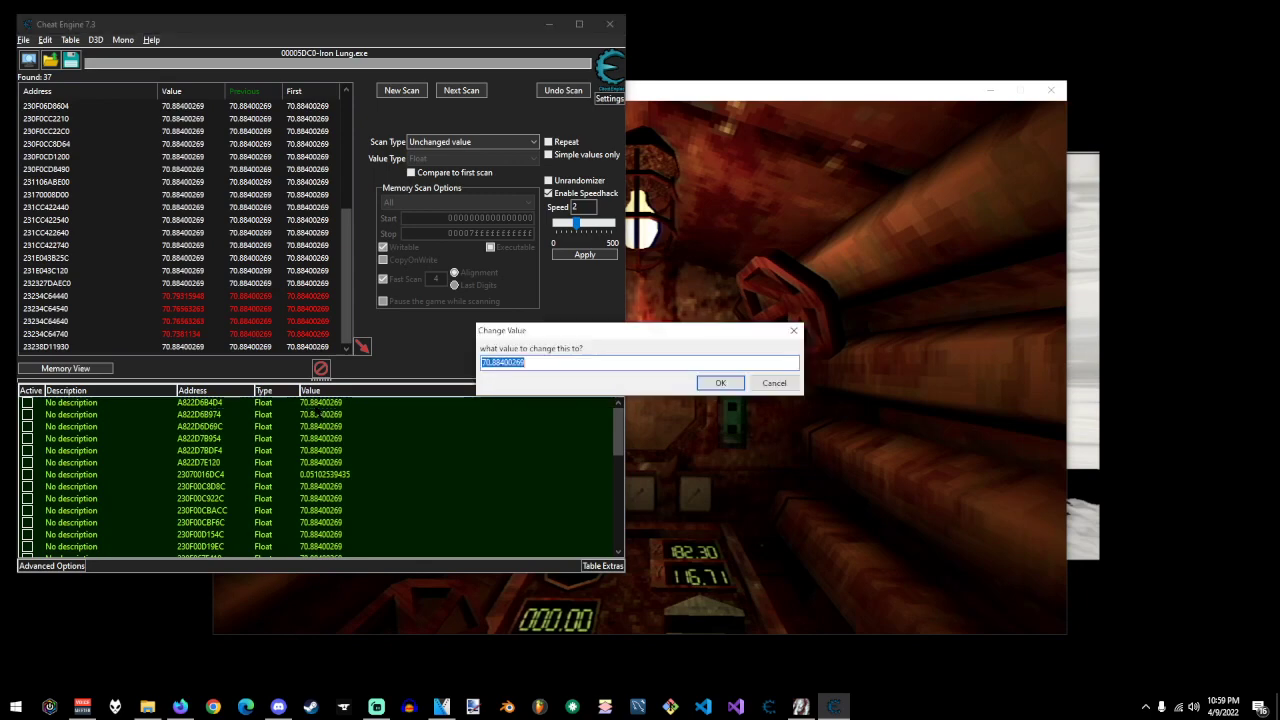
pyautogui.write('80')
pyautogui.press('Return')
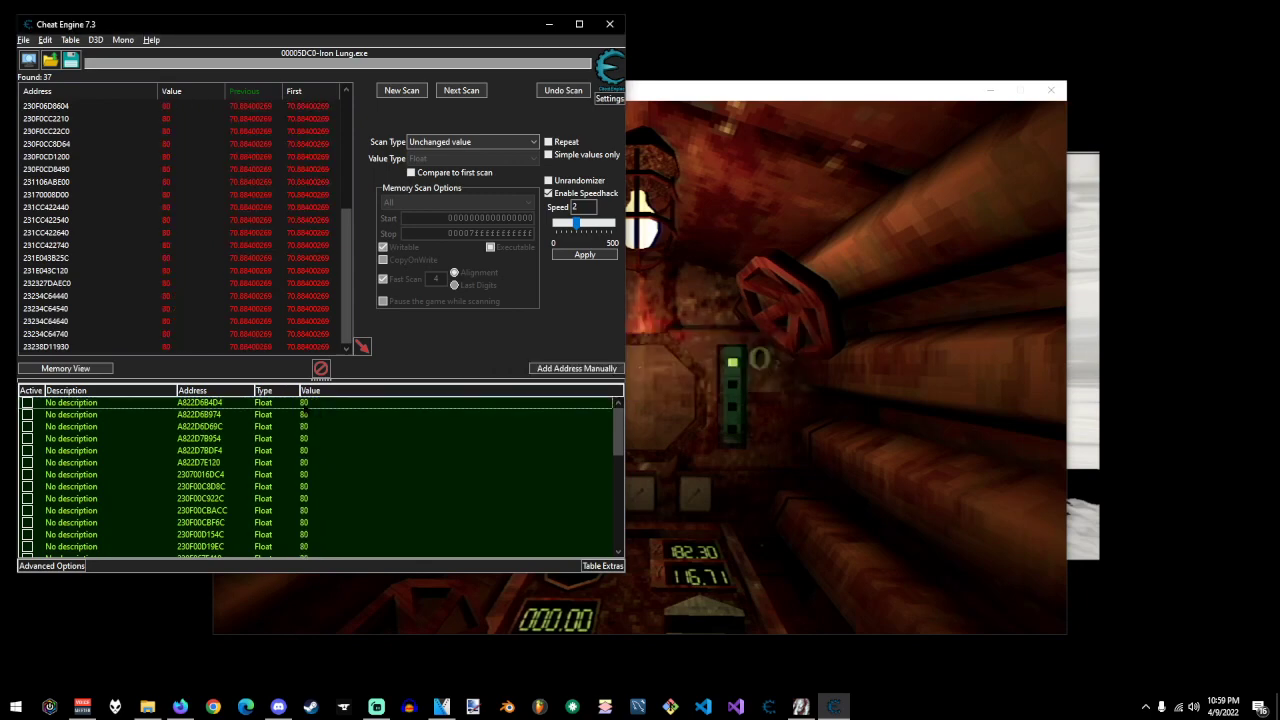
# Set all selected addresses to 888 and then to 70, and check the effect in Iron Lung.
pyautogui.doubleClick(306, 410)
pyautogui.write('88')
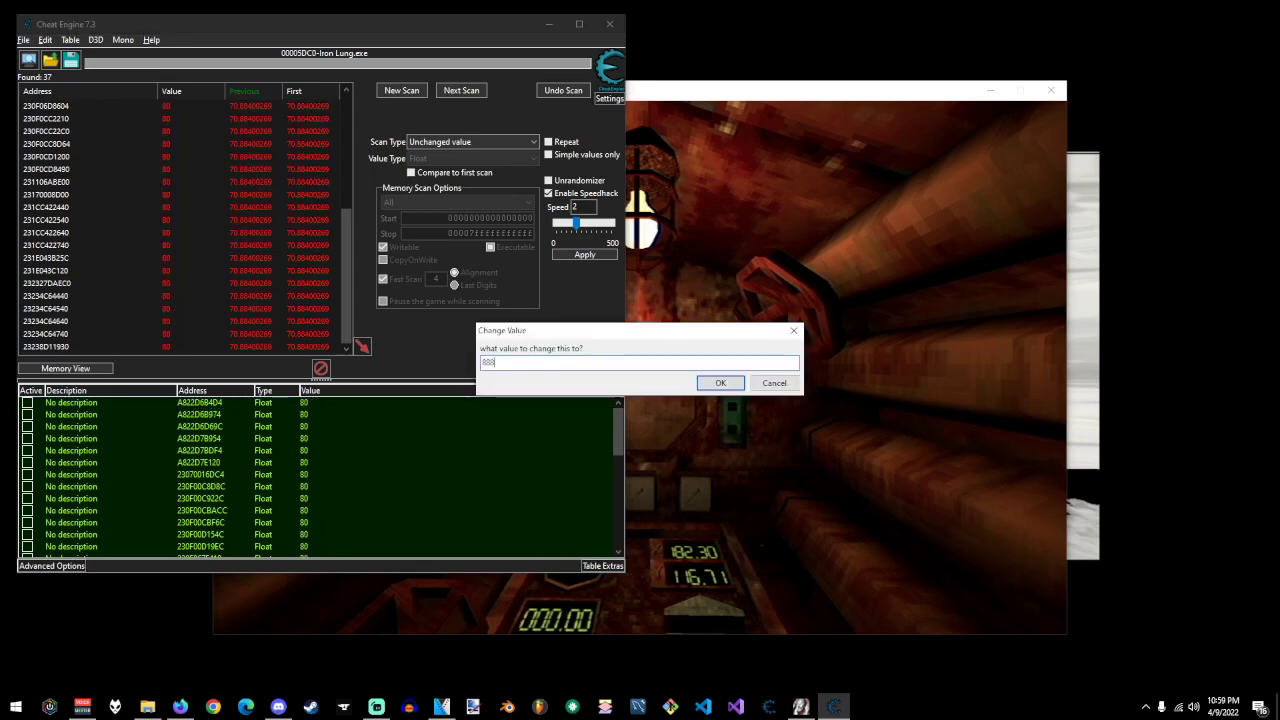
pyautogui.write('8')
pyautogui.press('Return')
pyautogui.doubleClick(306, 408)
pyautogui.write('1')
pyautogui.write('70')
pyautogui.press('Return')
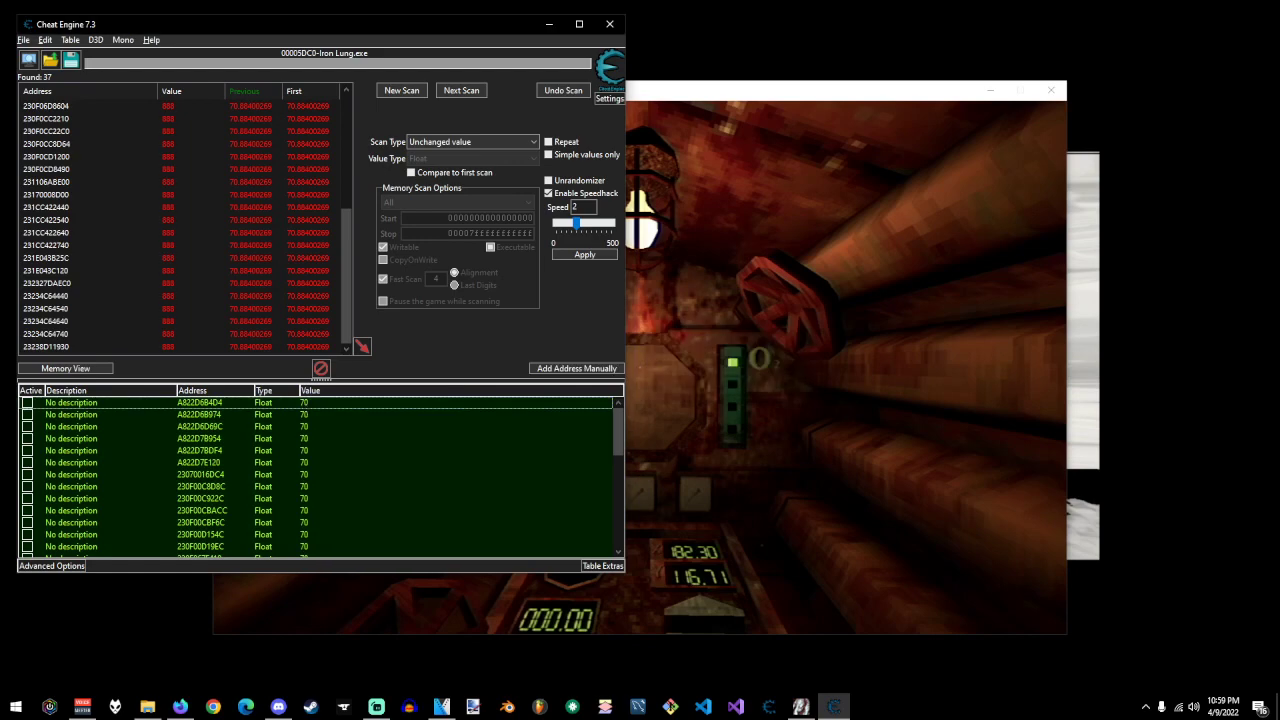
pyautogui.hotkey('alt', 'Tab')
pyautogui.hotkey('alt', 'Tab')
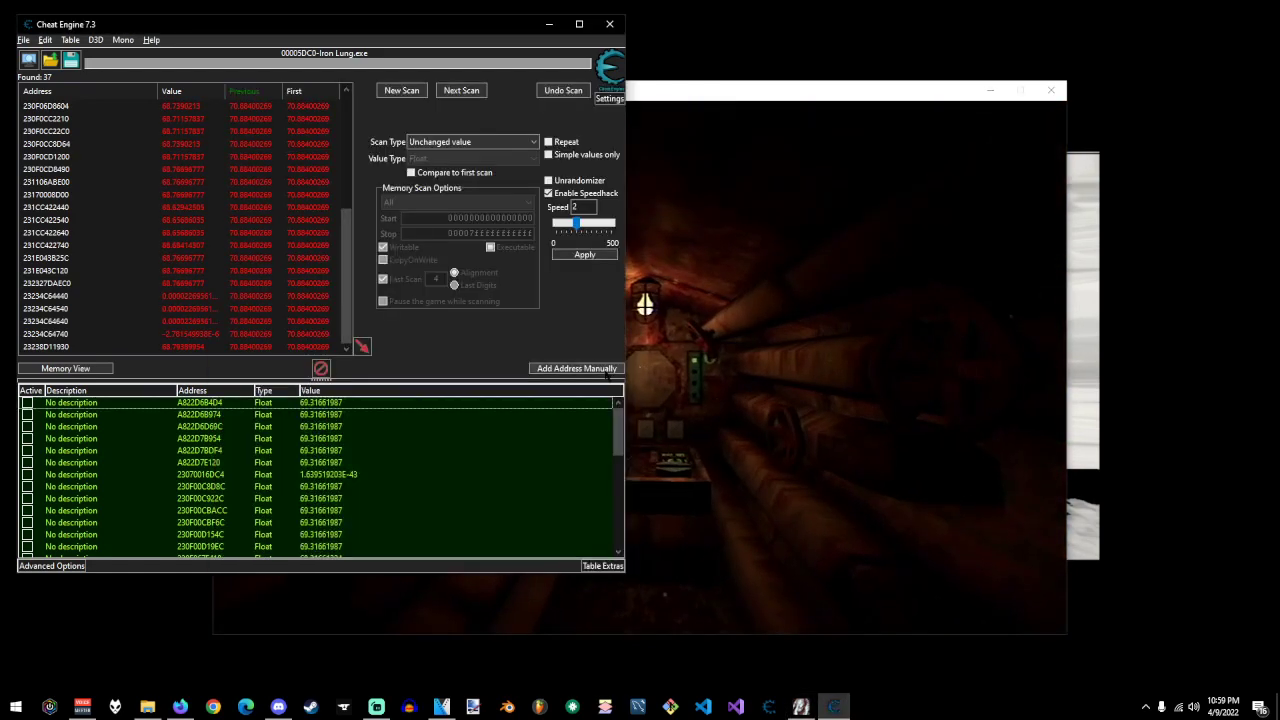
# Delete the four addresses 23234C64440 to 23234C64740 and the entry 23070016DC4 from the address list.
pyautogui.click(331, 539)
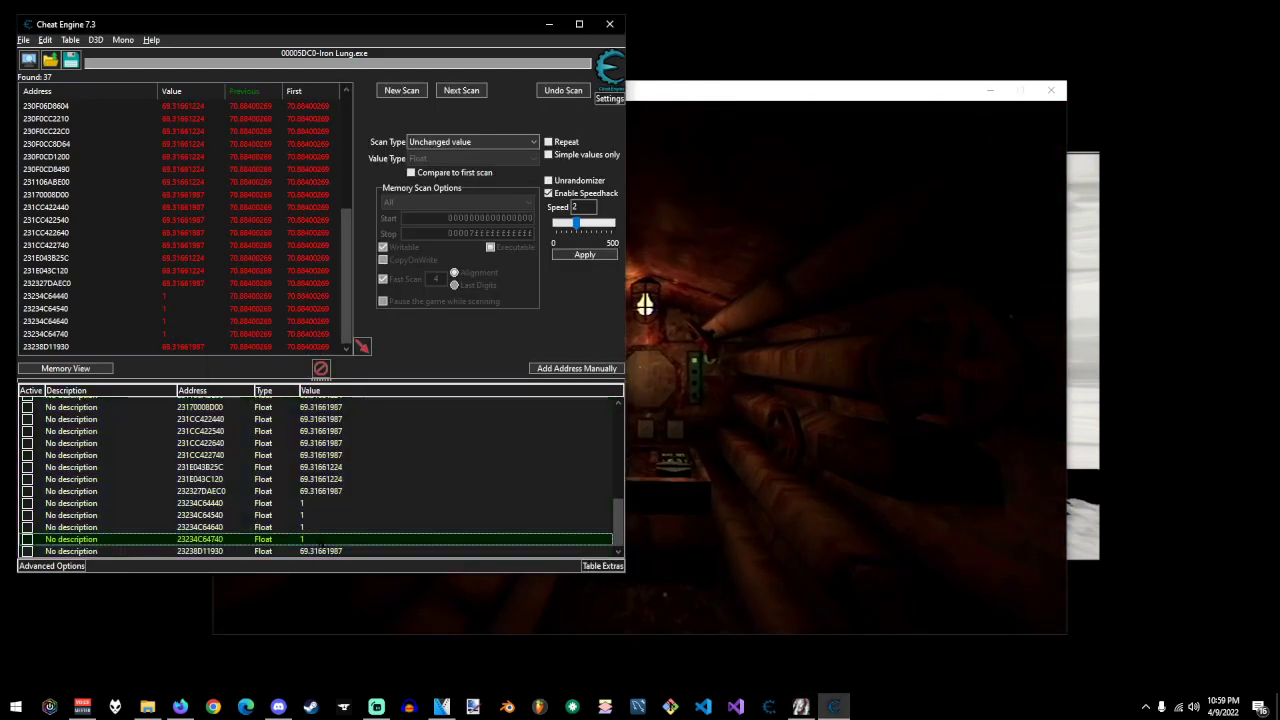
pyautogui.keyDown('shift'); pyautogui.click(323, 503); pyautogui.keyUp('shift')
pyautogui.press('Delete')
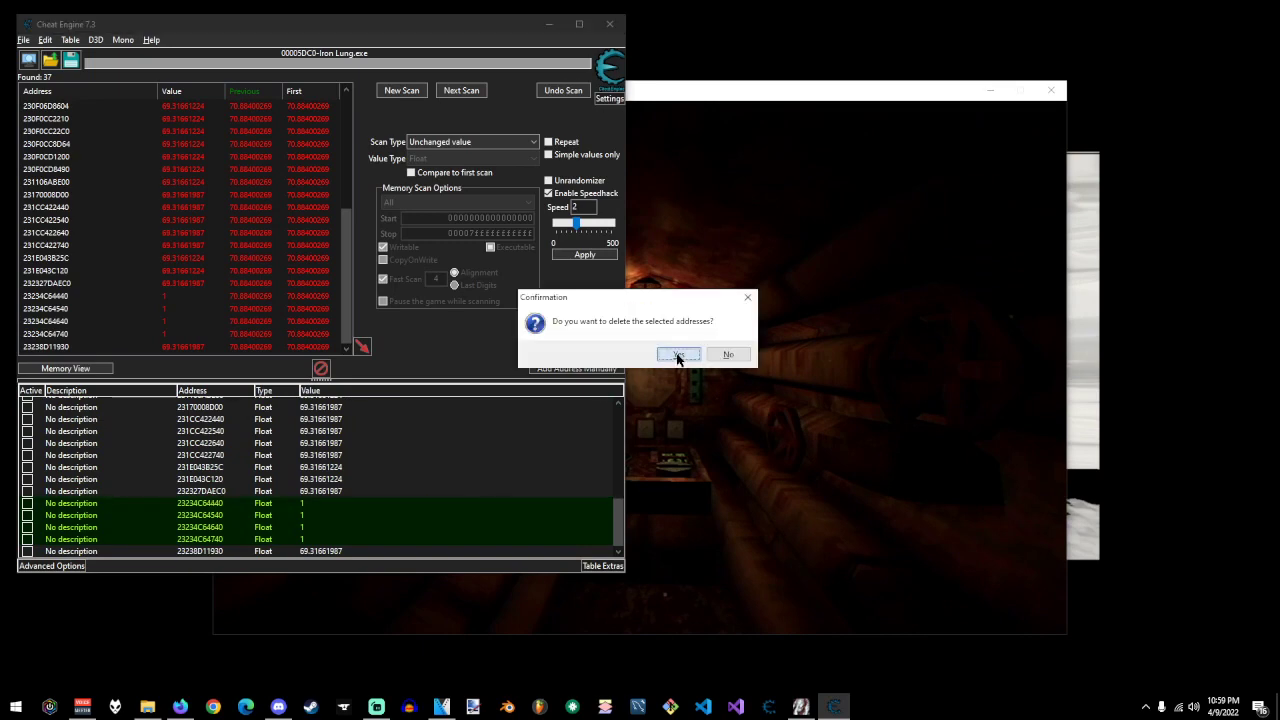
pyautogui.click(677, 354)
pyautogui.click(347, 475)
pyautogui.press('Delete')
pyautogui.click(677, 354)
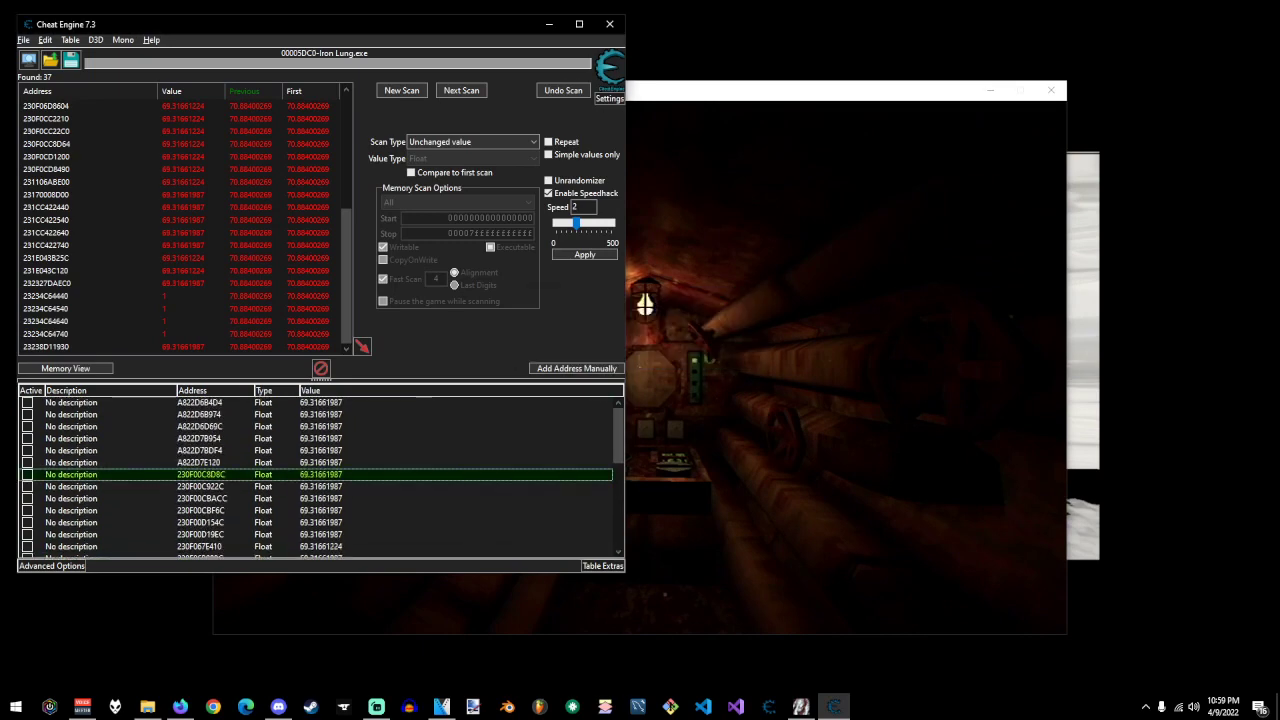
# Walk the player forward to the console in Iron Lung and check the address list values against the game.
pyautogui.click(662, 594)
pyautogui.press('w')
pyautogui.hotkey('alt', 'Tab')
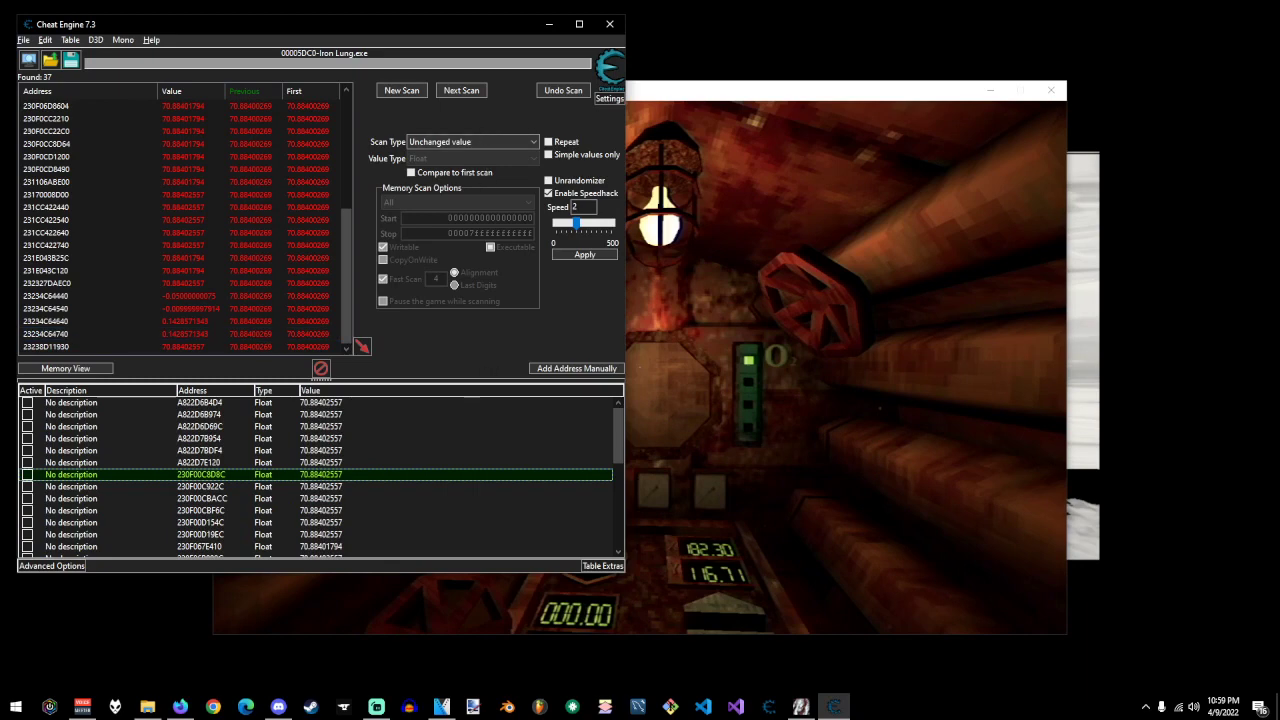
pyautogui.hotkey('alt', 'Tab')
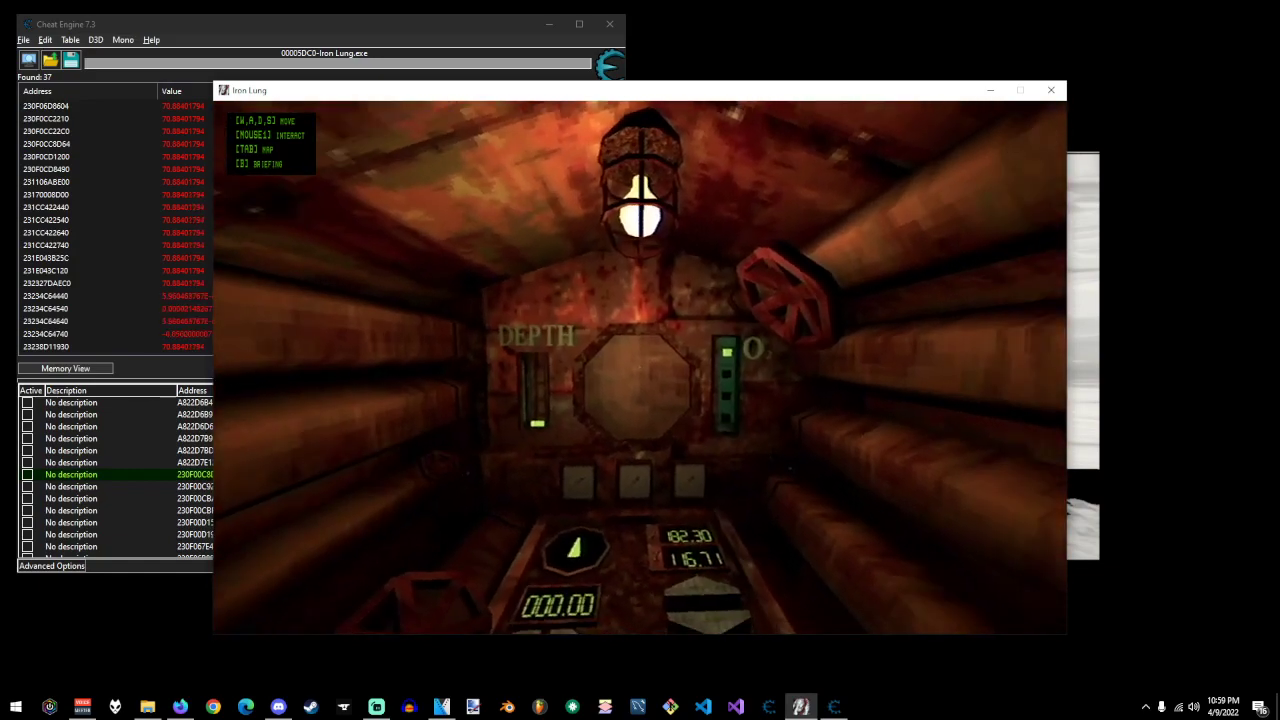
pyautogui.hotkey('alt', 'Tab')
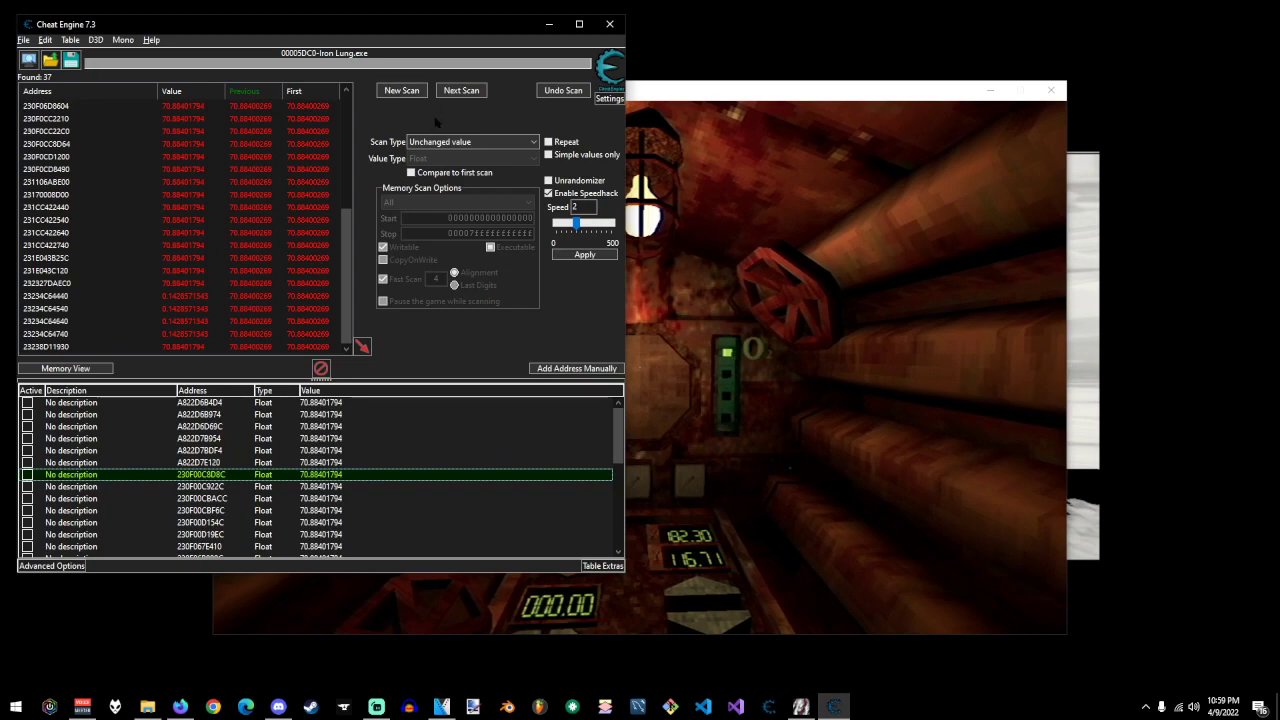
# Move the player back and forth in Iron Lung while narrowing the results with further scans, ending with an increased-value scan.
pyautogui.click(463, 142)
pyautogui.click(463, 142)
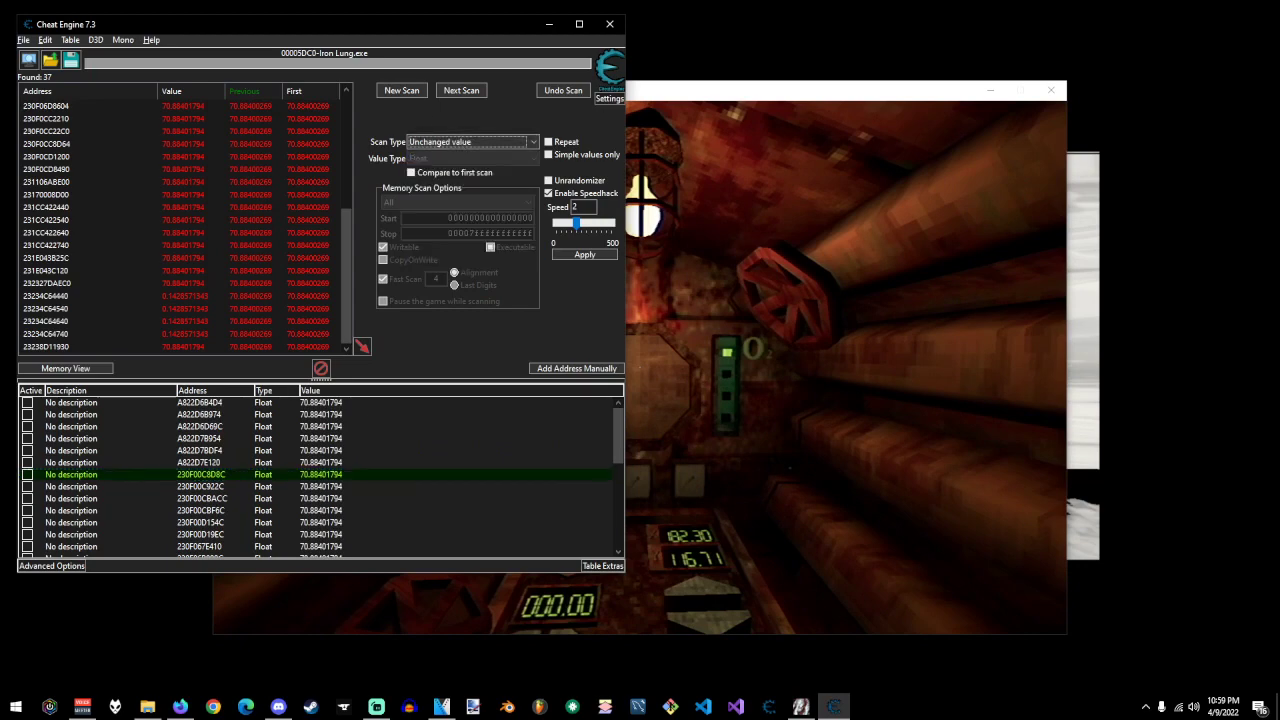
pyautogui.click(720, 250)
pyautogui.press('s')
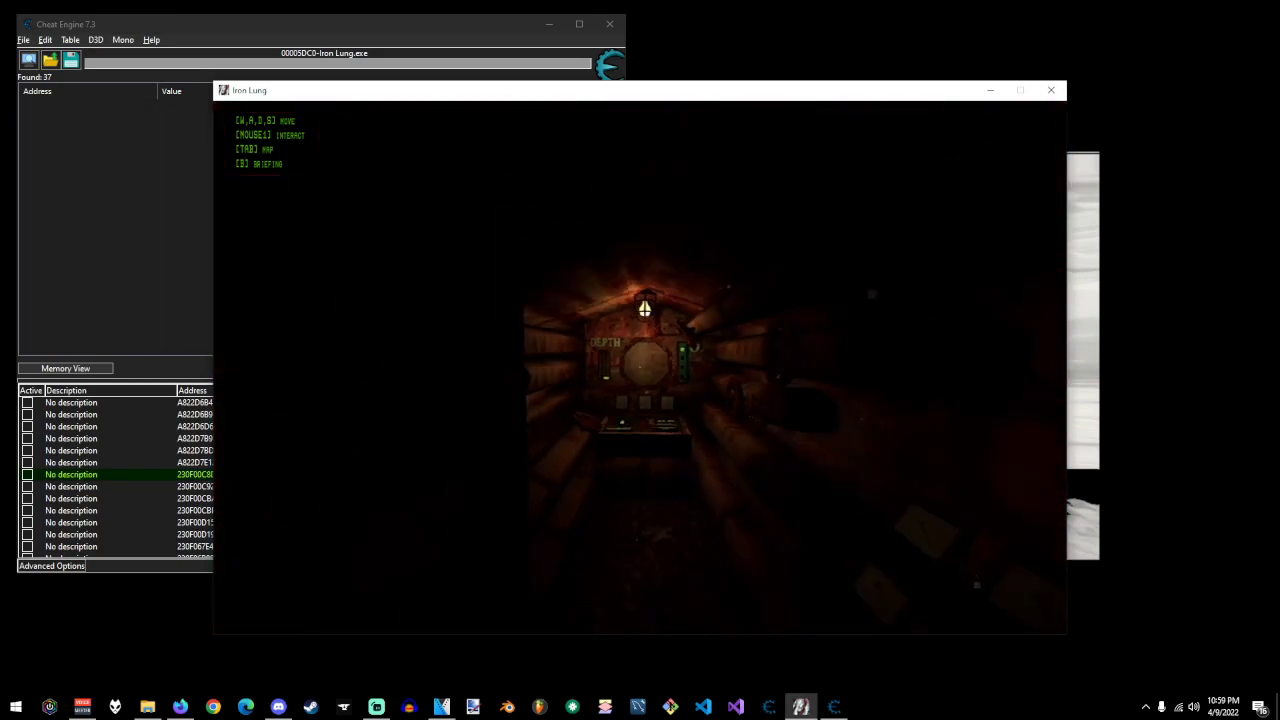
pyautogui.press('w')
pyautogui.press('s')
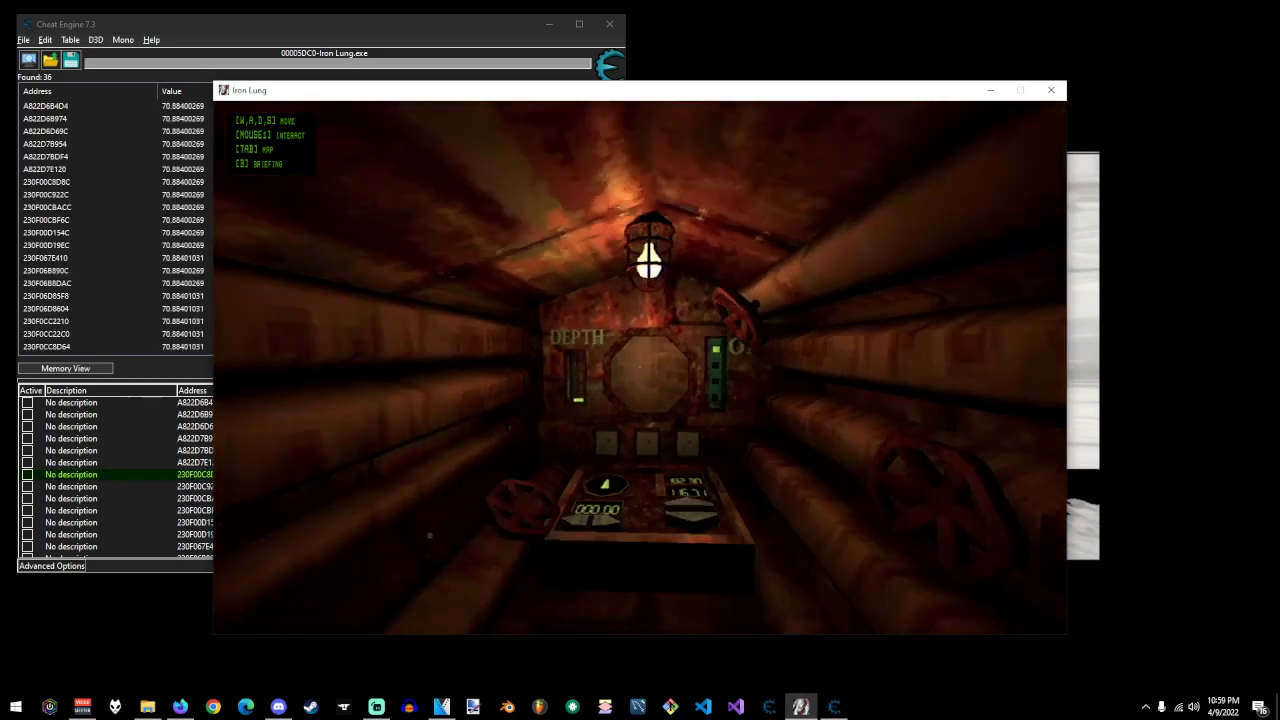
pyautogui.press('w')
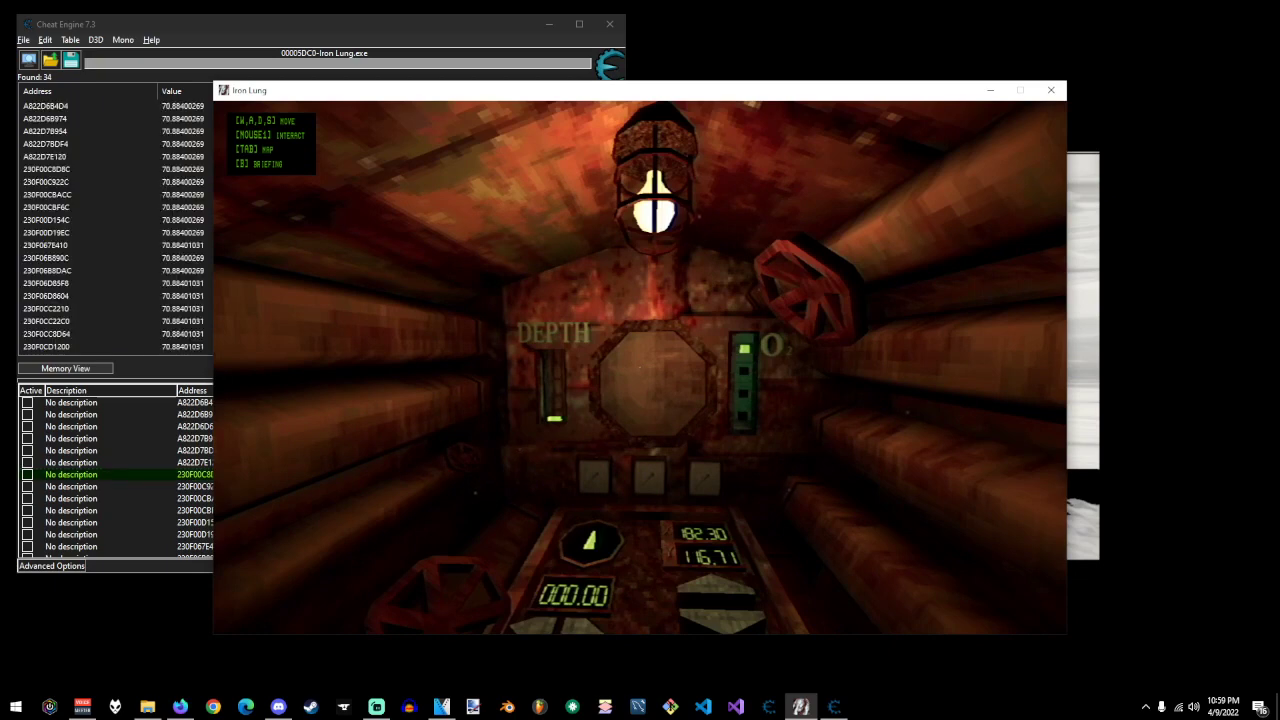
pyautogui.hotkey('alt', 'Tab')
# Review the narrowed scan results and delete every entry from the address list.
pyautogui.scroll(-5, 212, 274)
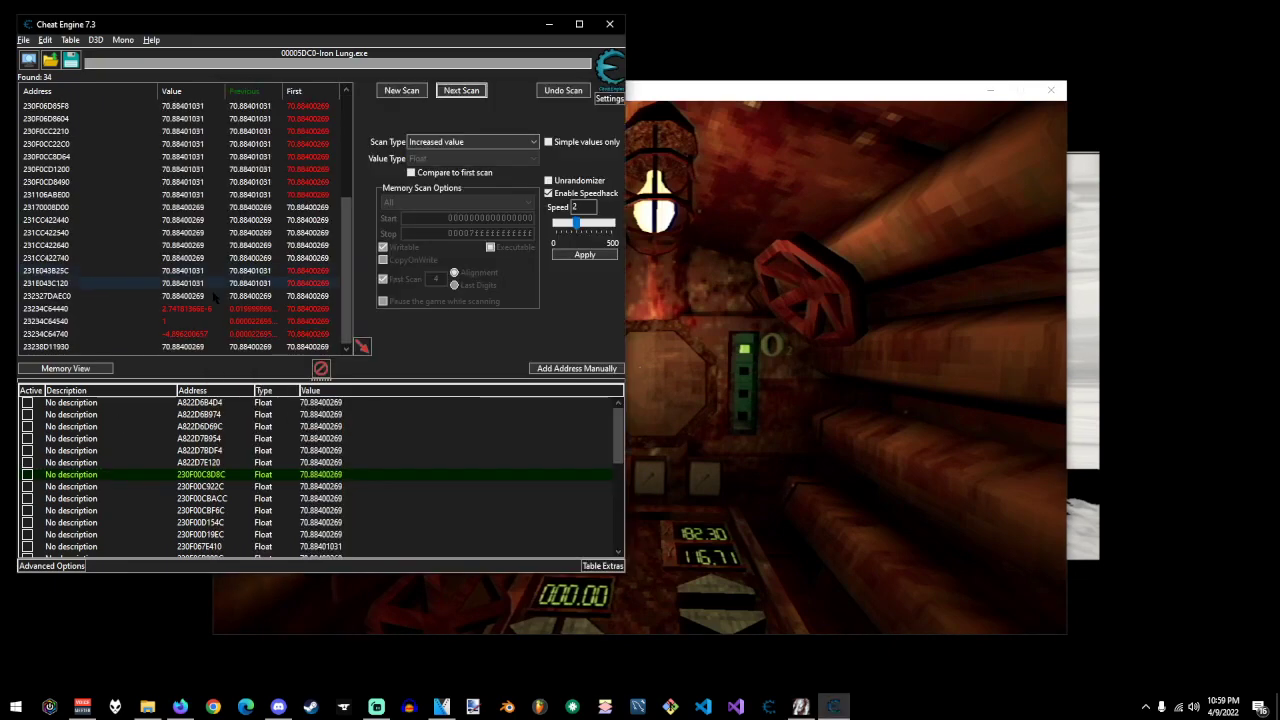
pyautogui.click(208, 298)
pyautogui.scroll(5, 208, 298)
pyautogui.scroll(-7, 333, 534)
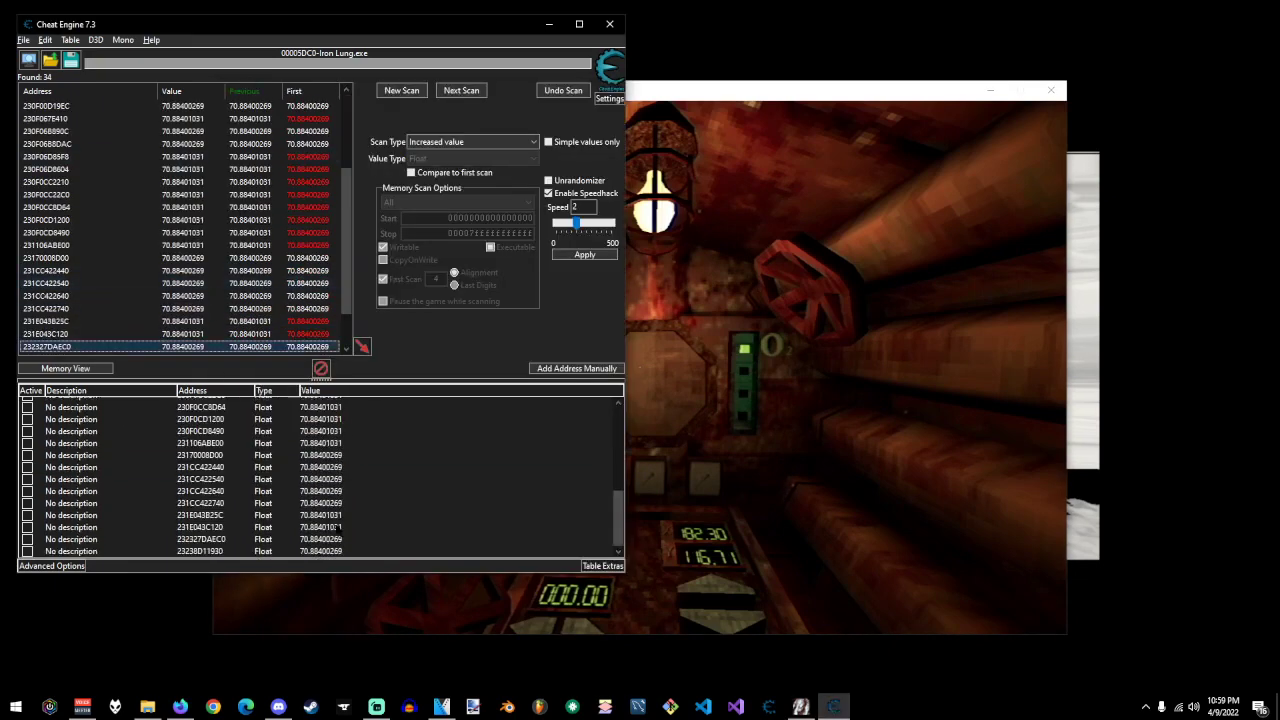
pyautogui.click(337, 549)
pyautogui.scroll(7, 335, 516)
pyautogui.keyDown('shift'); pyautogui.click(319, 403); pyautogui.keyUp('shift')
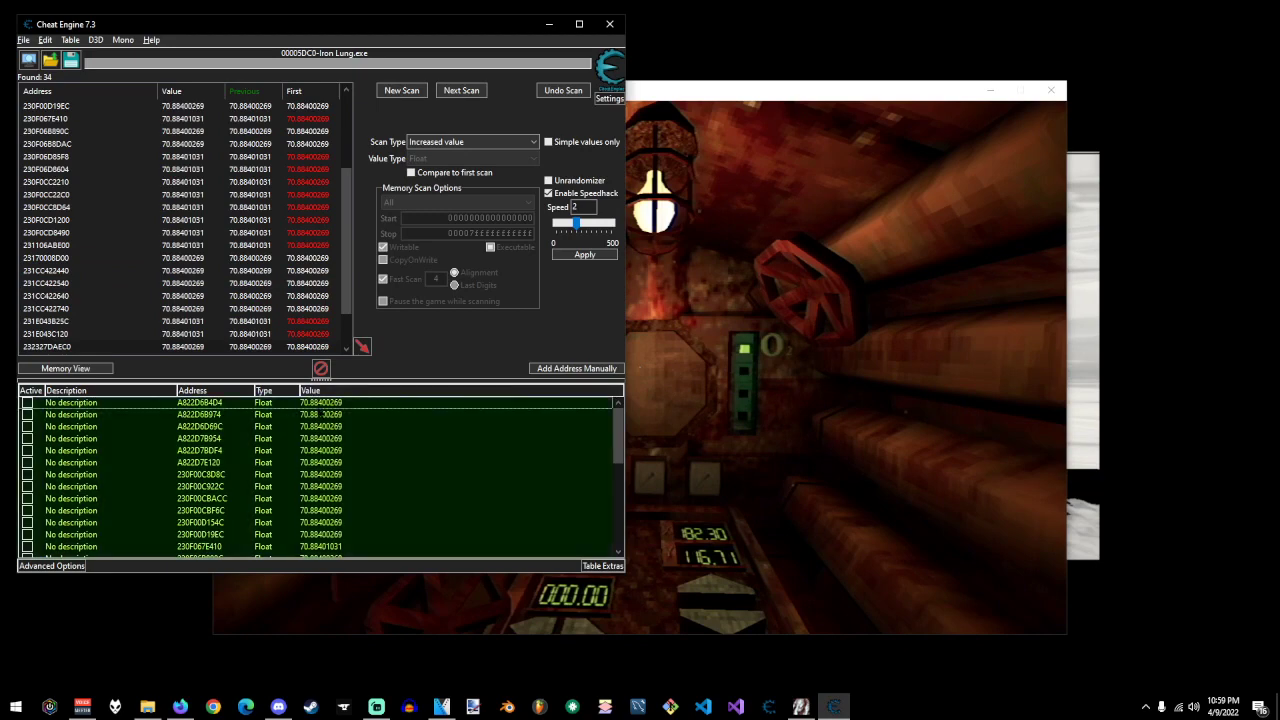
pyautogui.press('Delete')
pyautogui.click(676, 355)
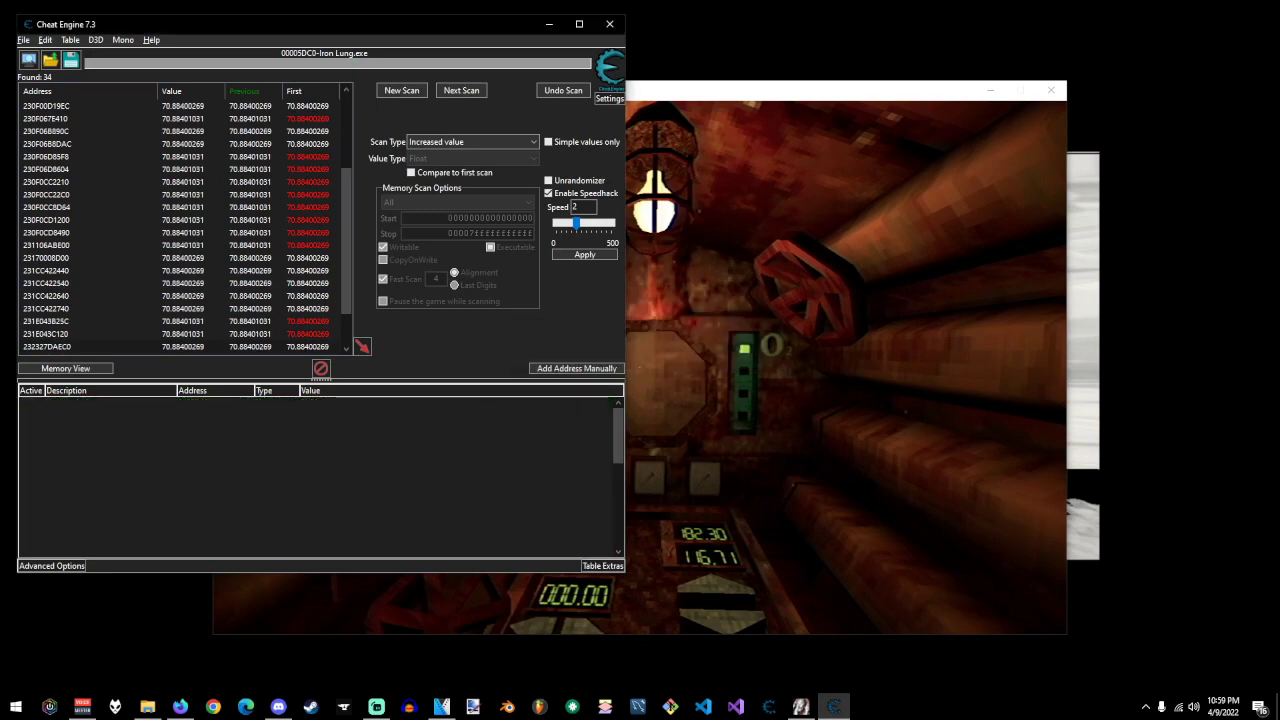
# Add the scan results from A822D6B4D4 through 232327DAEC0 to the address list.
pyautogui.click(190, 106)
pyautogui.scroll(4, 208, 120)
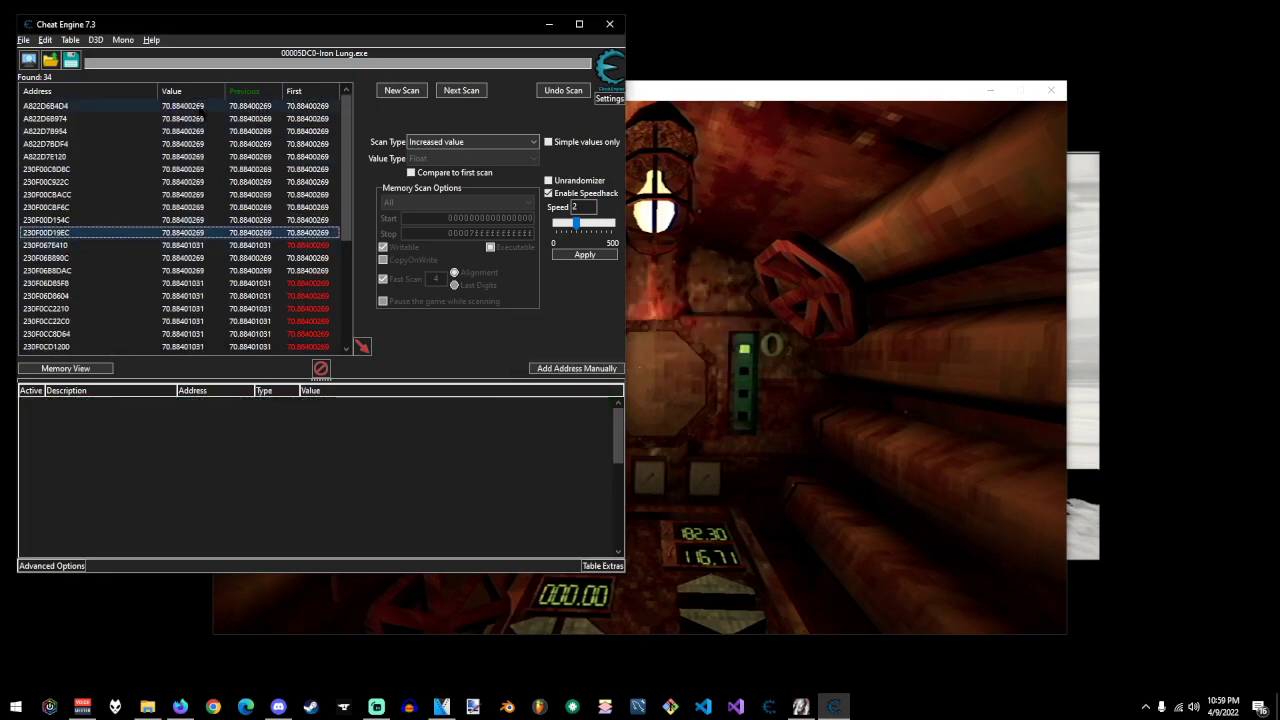
pyautogui.scroll(-5, 230, 207)
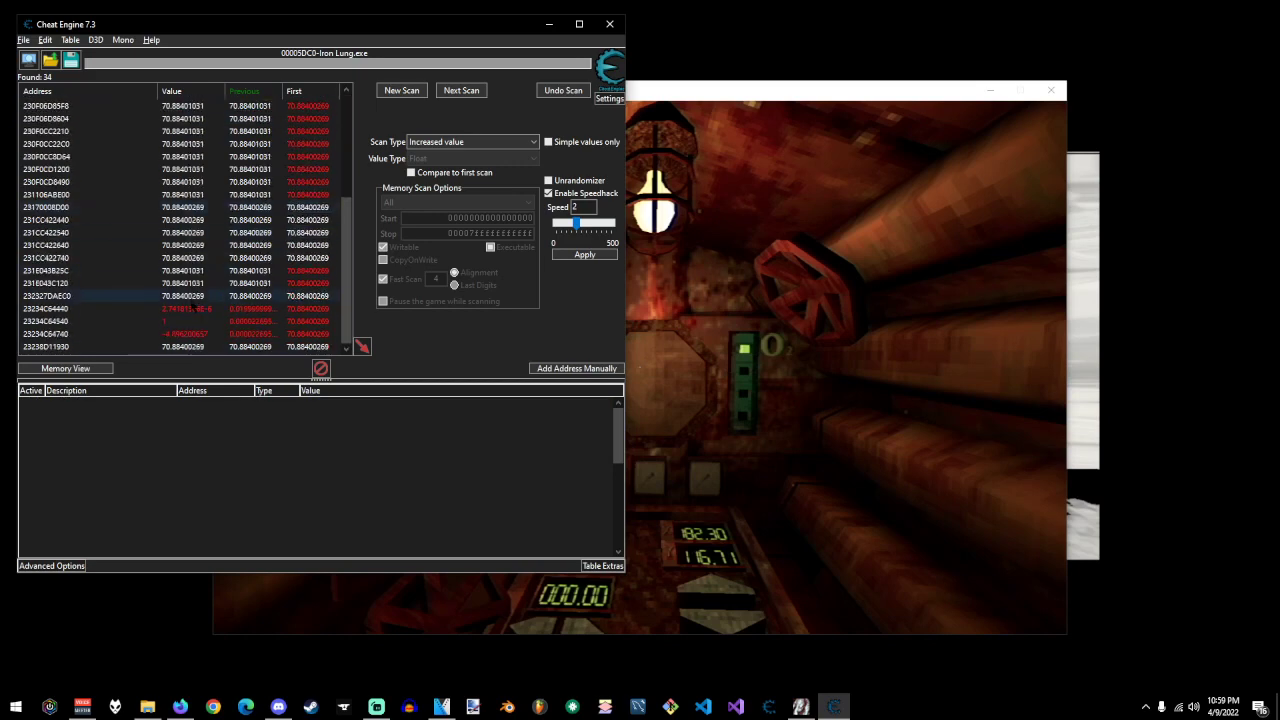
pyautogui.keyDown('shift'); pyautogui.click(194, 298); pyautogui.keyUp('shift')
pyautogui.click(362, 346)
pyautogui.scroll(-3, 339, 471)
pyautogui.click(313, 551)
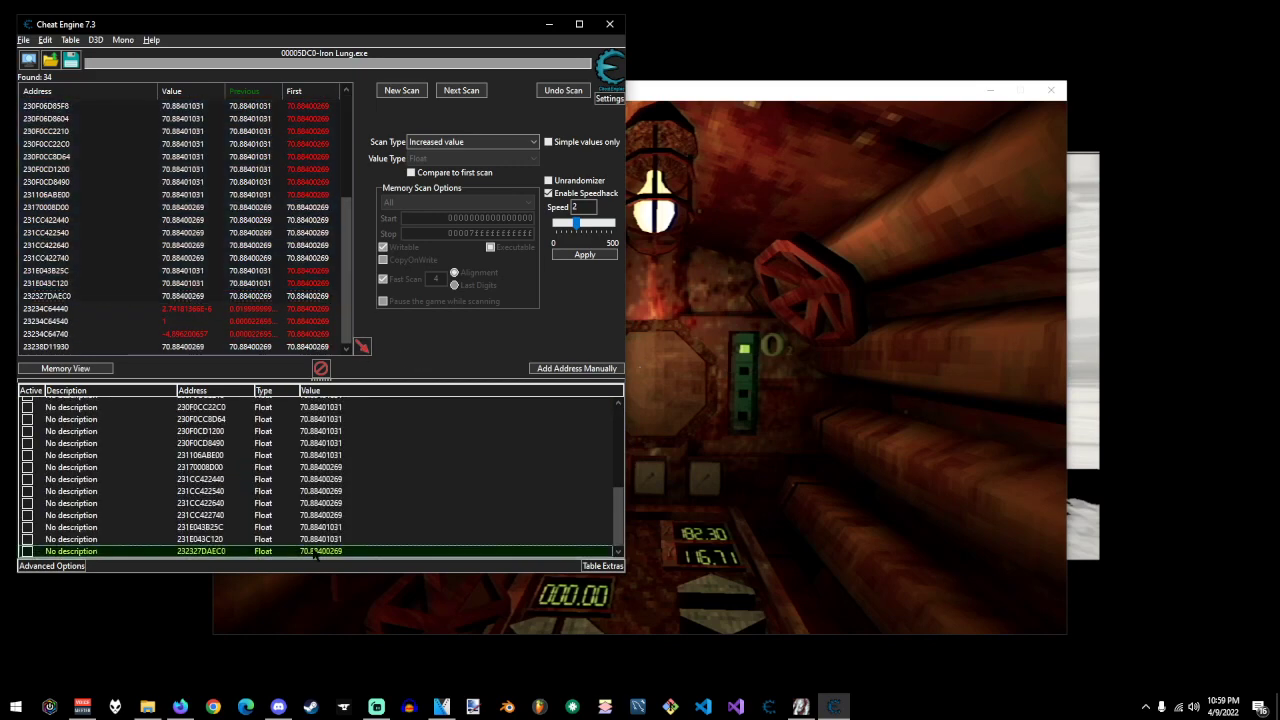
# Set the value of every entry in the address list to 88.
pyautogui.scroll(5, 327, 478)
pyautogui.keyDown('shift'); pyautogui.doubleClick(327, 406); pyautogui.keyUp('shift')
pyautogui.write('8')
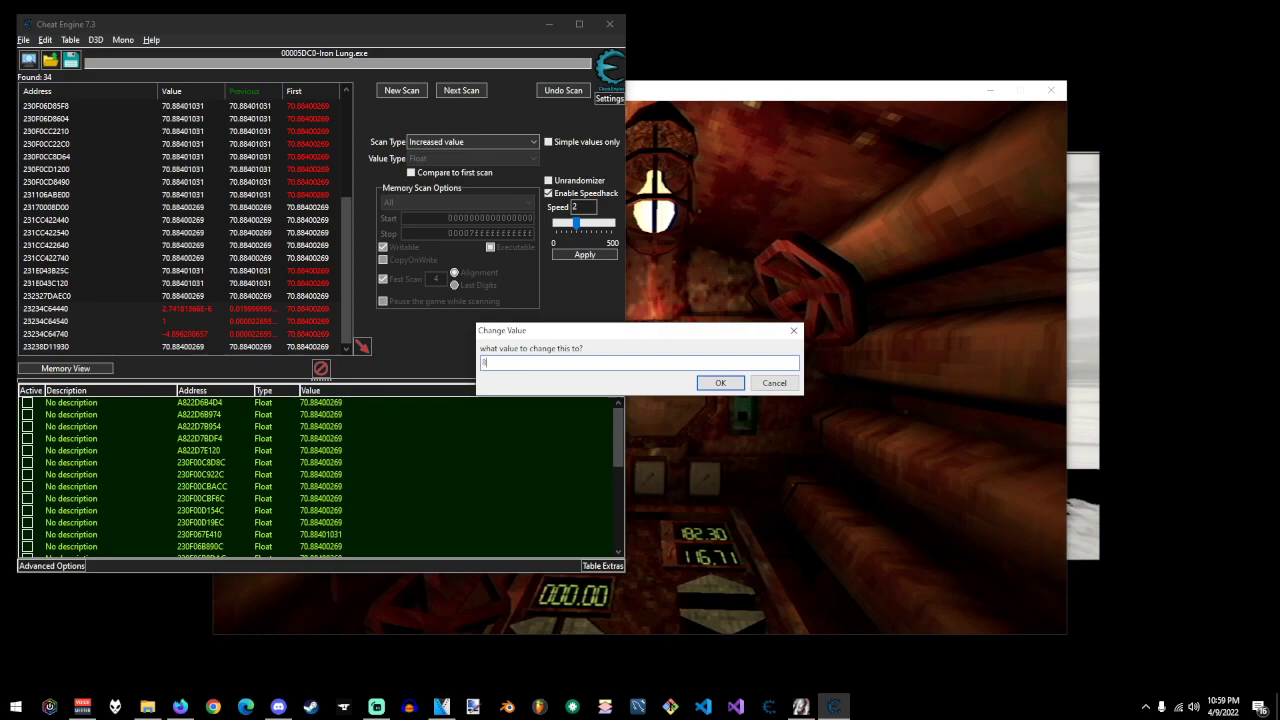
pyautogui.write('8')
pyautogui.press('Return')
# Switch to Iron Lung and walk the player back and forth to test whether the changed values affect the position.
pyautogui.hotkey('alt', 'Tab')
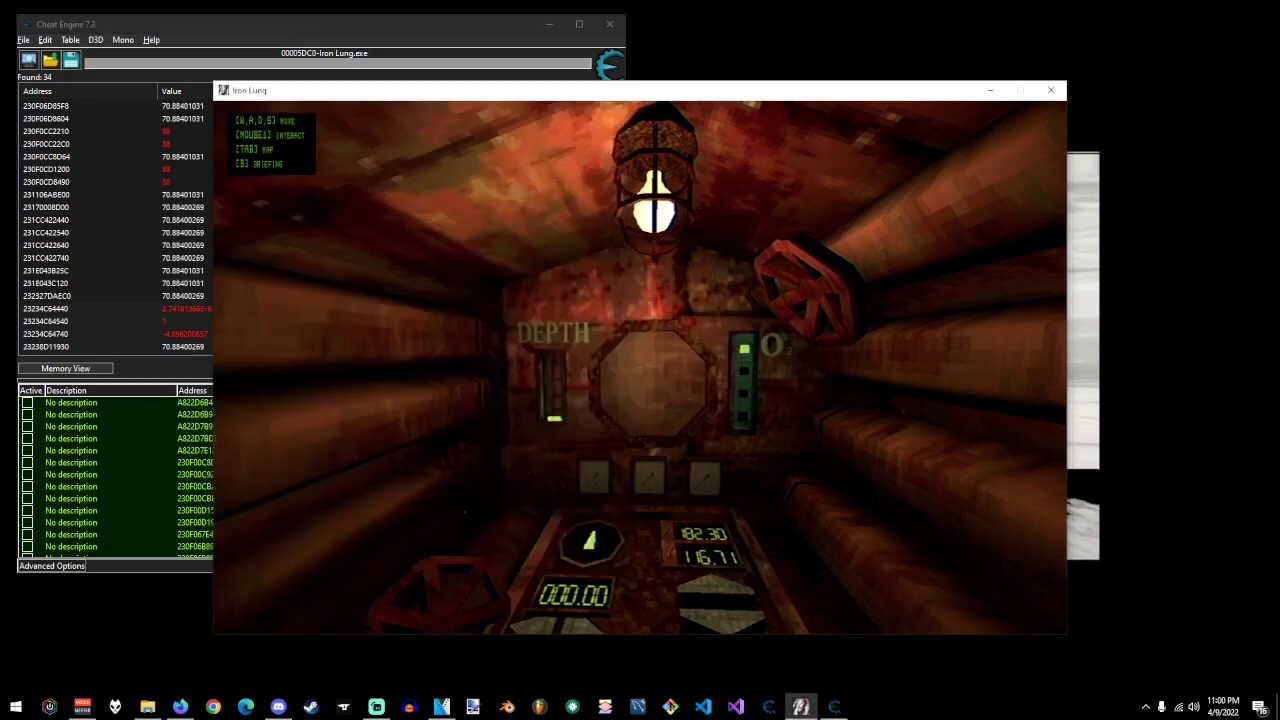
pyautogui.press('s')
pyautogui.press('w')
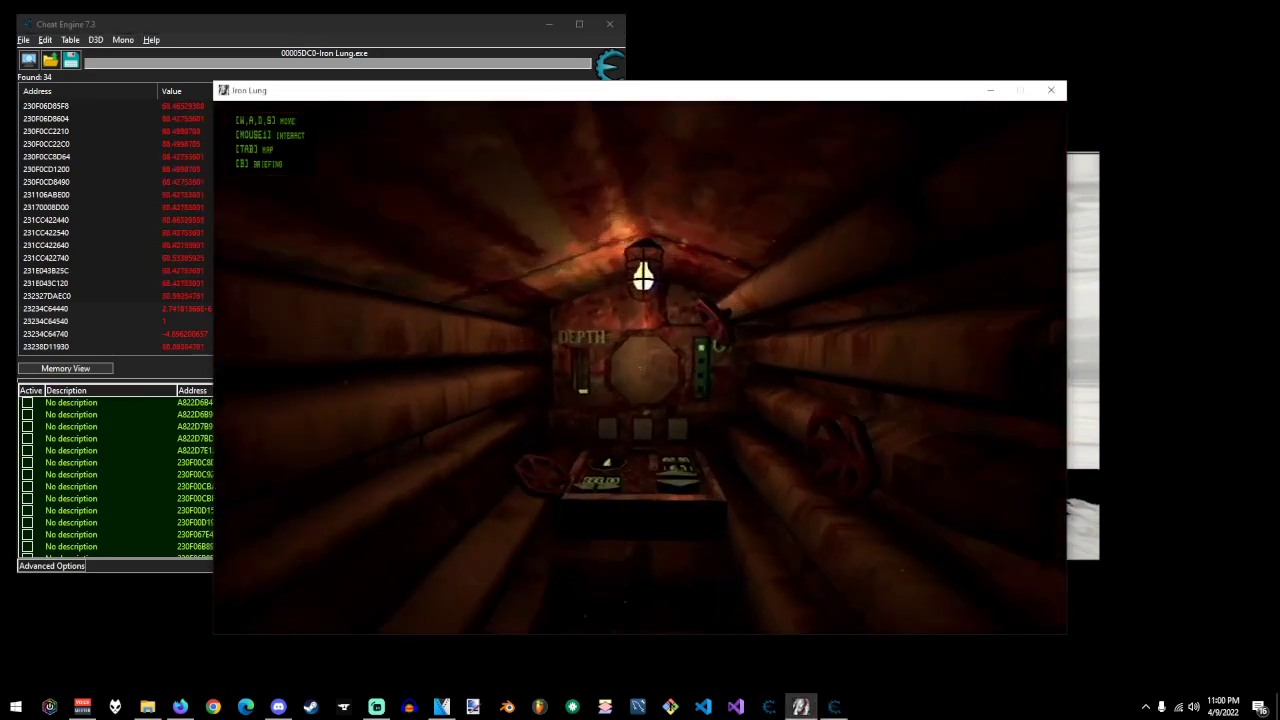
pyautogui.press('s')
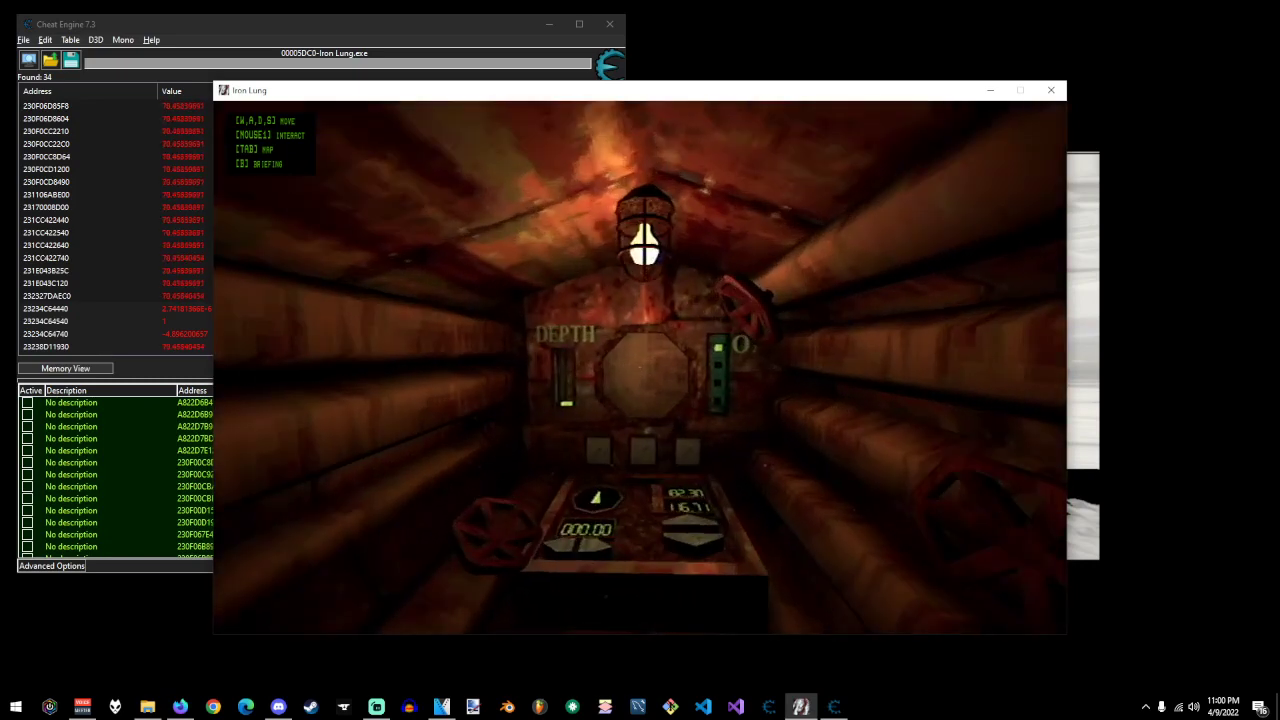
pyautogui.hotkey('alt', 'Tab')
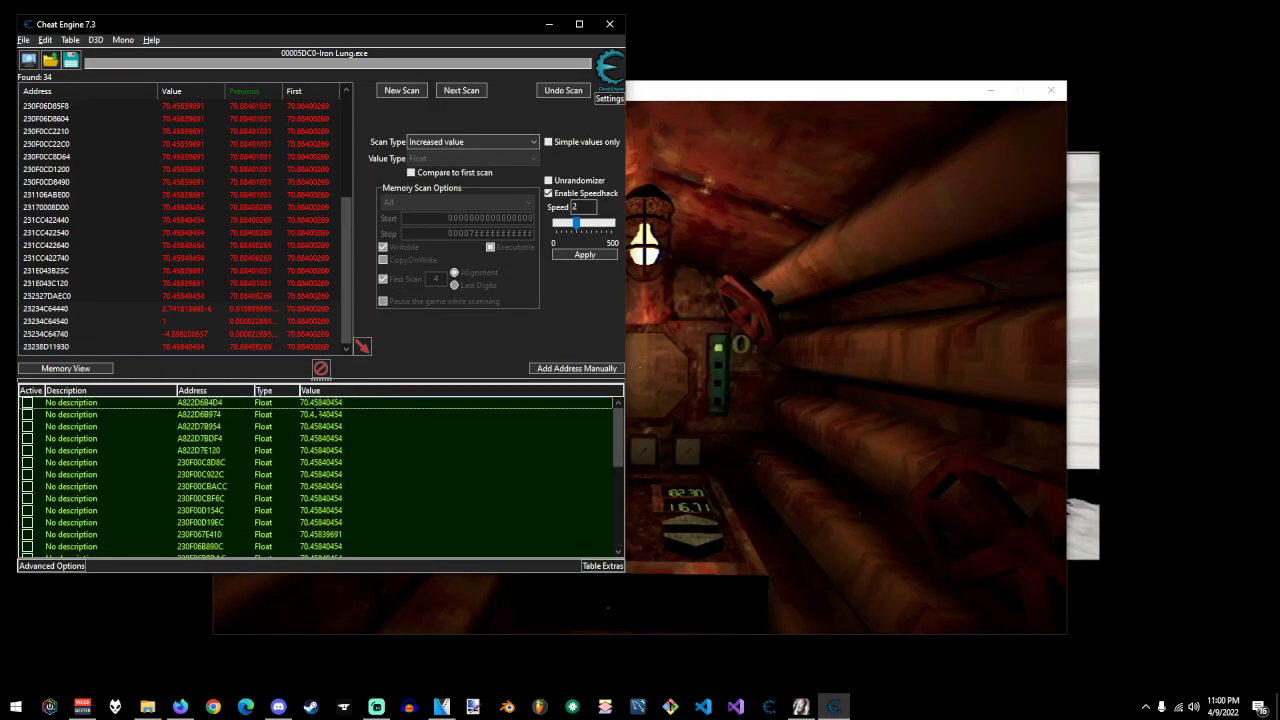
# Set all address list entries to 888 and test the effect by moving the player in Iron Lung.
pyautogui.doubleClick(310, 414)
pyautogui.write('800')
pyautogui.press('Return')
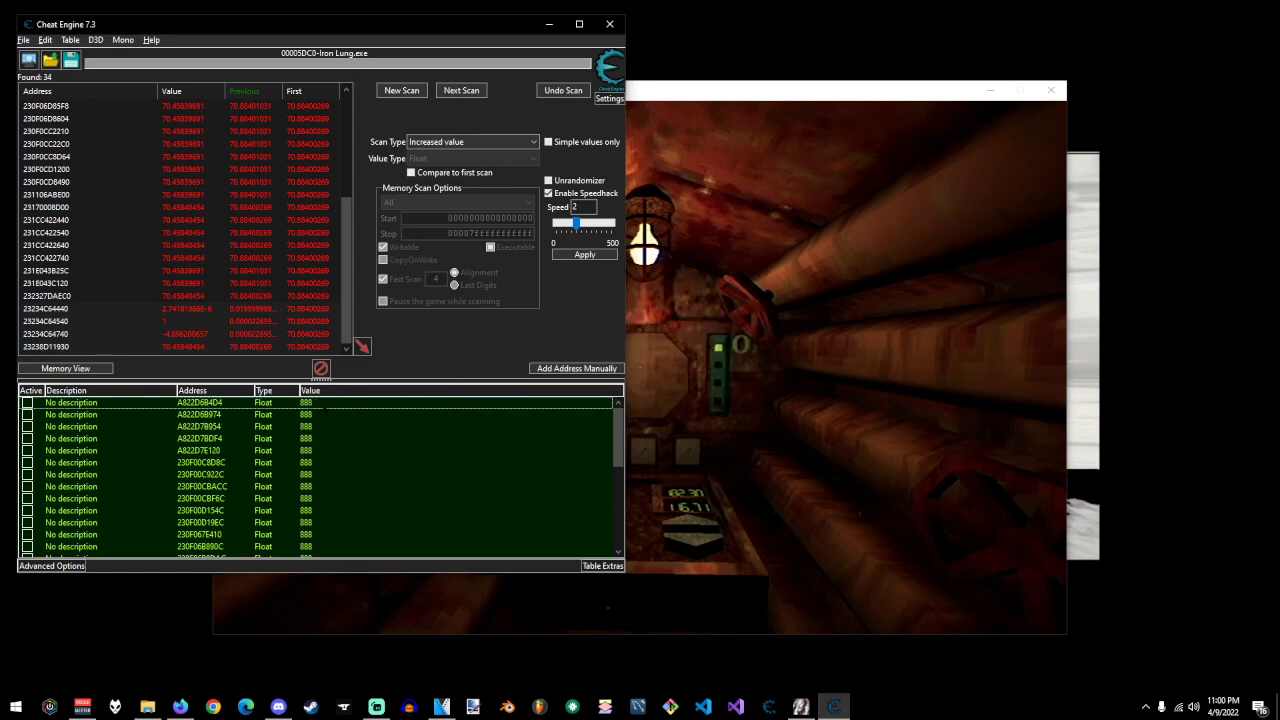
pyautogui.hotkey('alt', 'Tab')
pyautogui.press('s')
pyautogui.hotkey('alt', 'Tab')
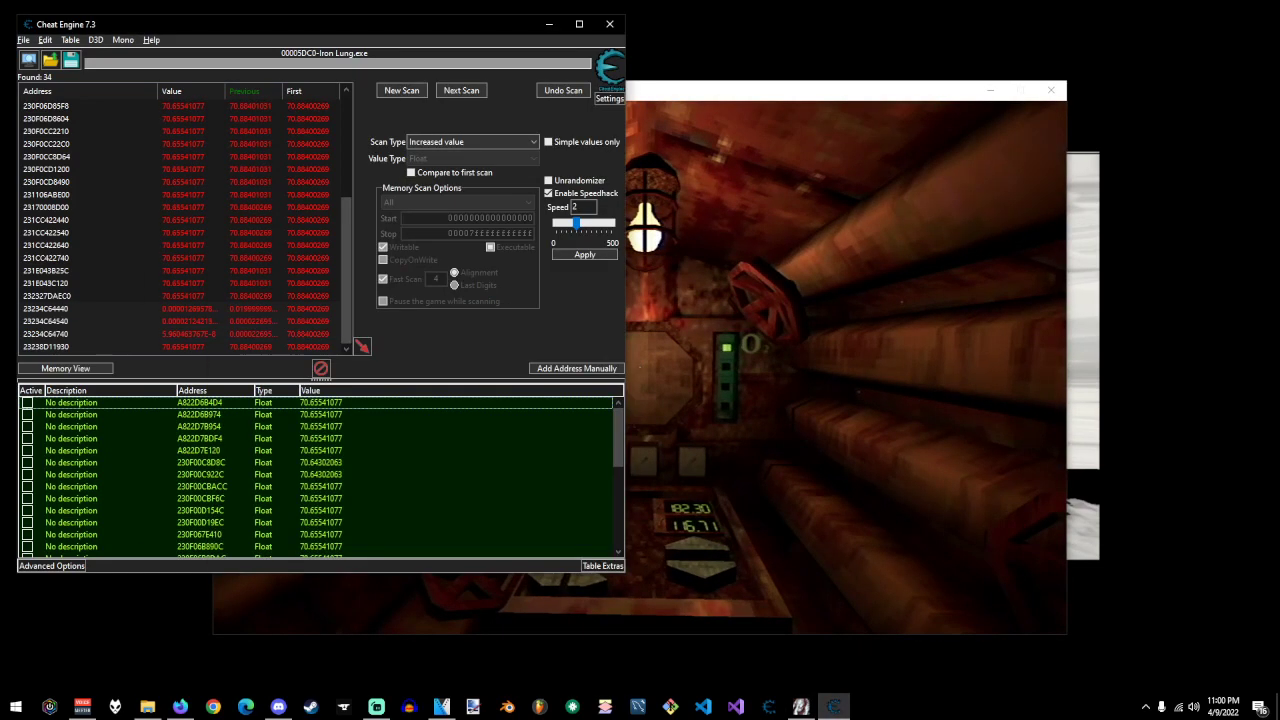
# Return the player to the console in Iron Lung and run a new exact-value float scan for 70.88.
pyautogui.click(402, 90)
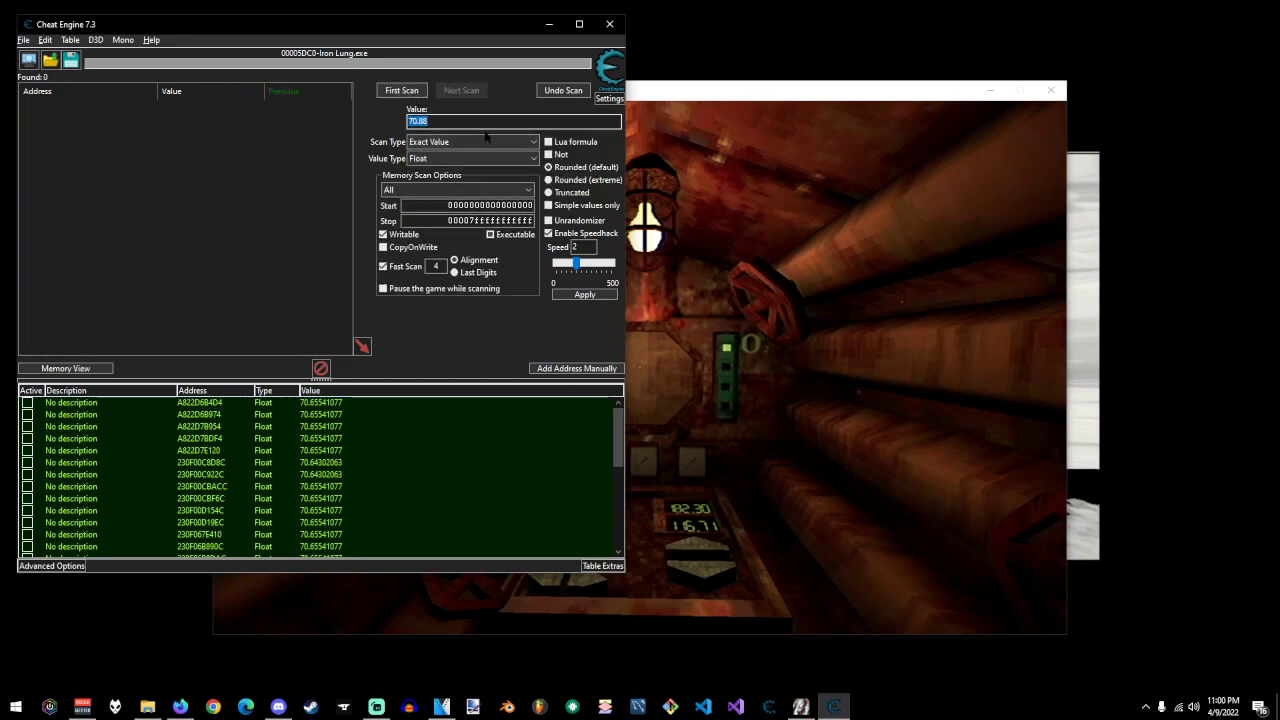
pyautogui.hotkey('alt', 'Tab')
pyautogui.hotkey('alt', 'Tab')
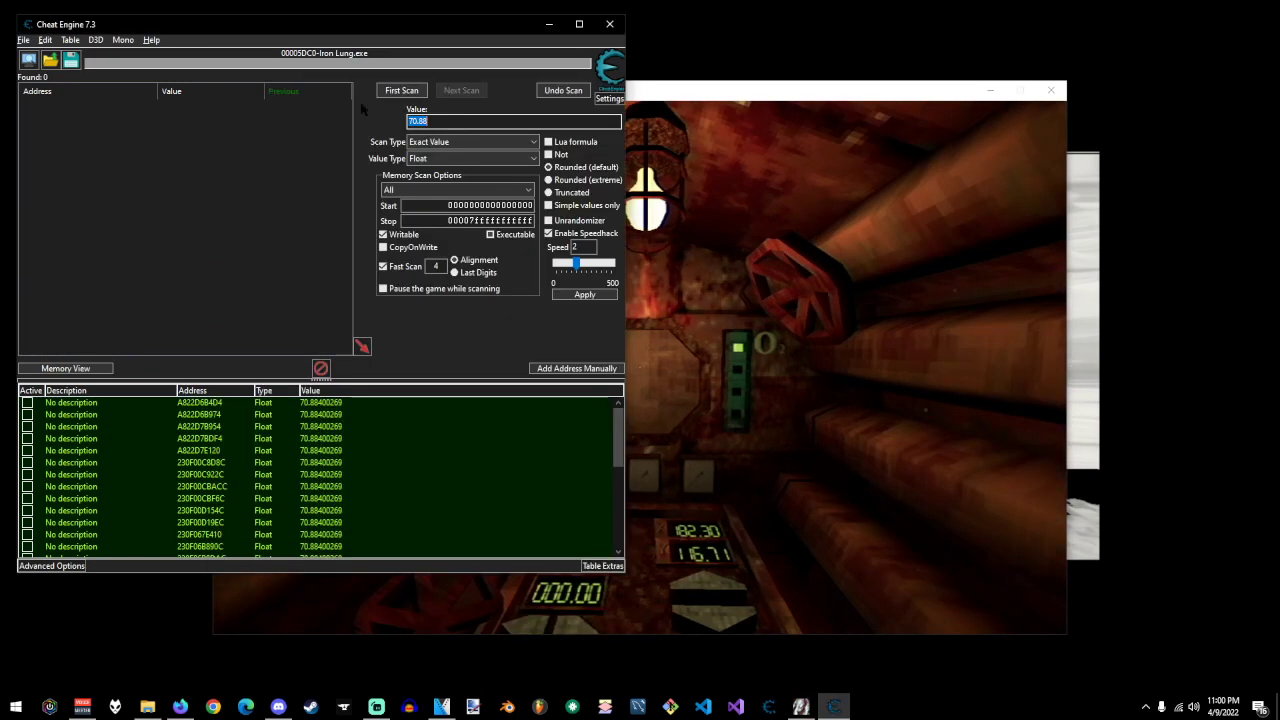
pyautogui.click(399, 92)
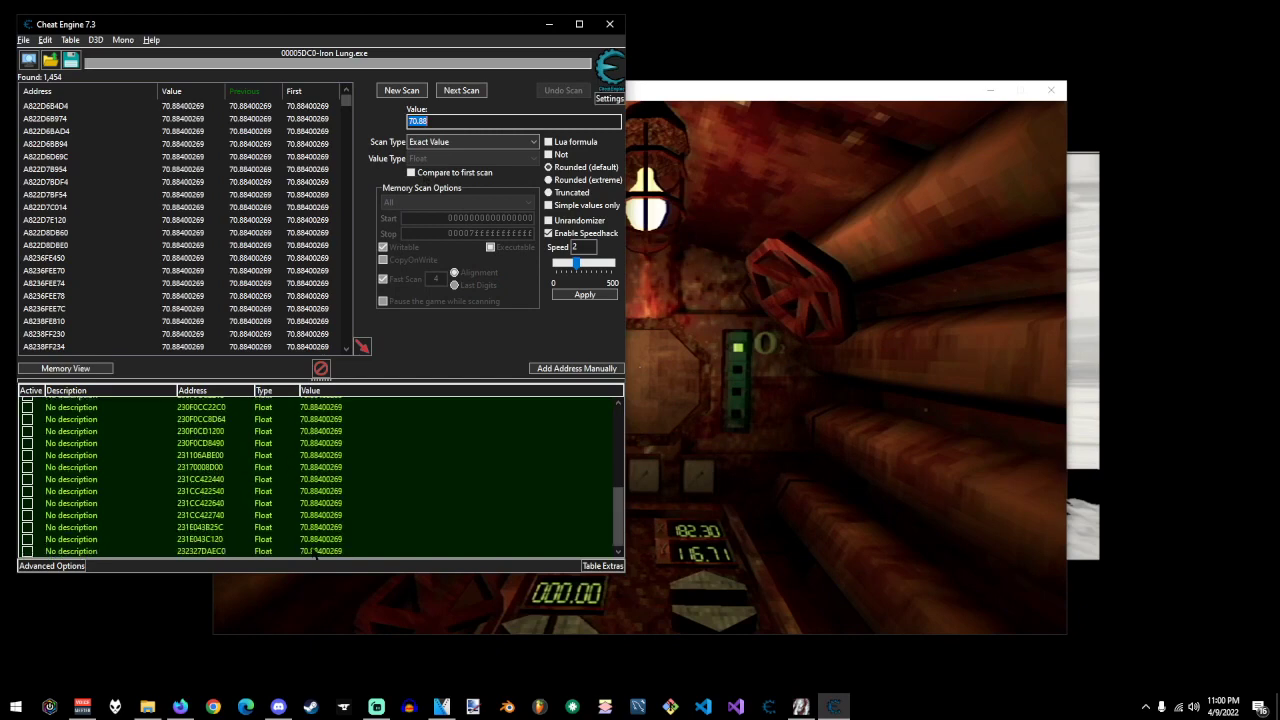
# Delete every entry from the address list.
pyautogui.click(312, 555)
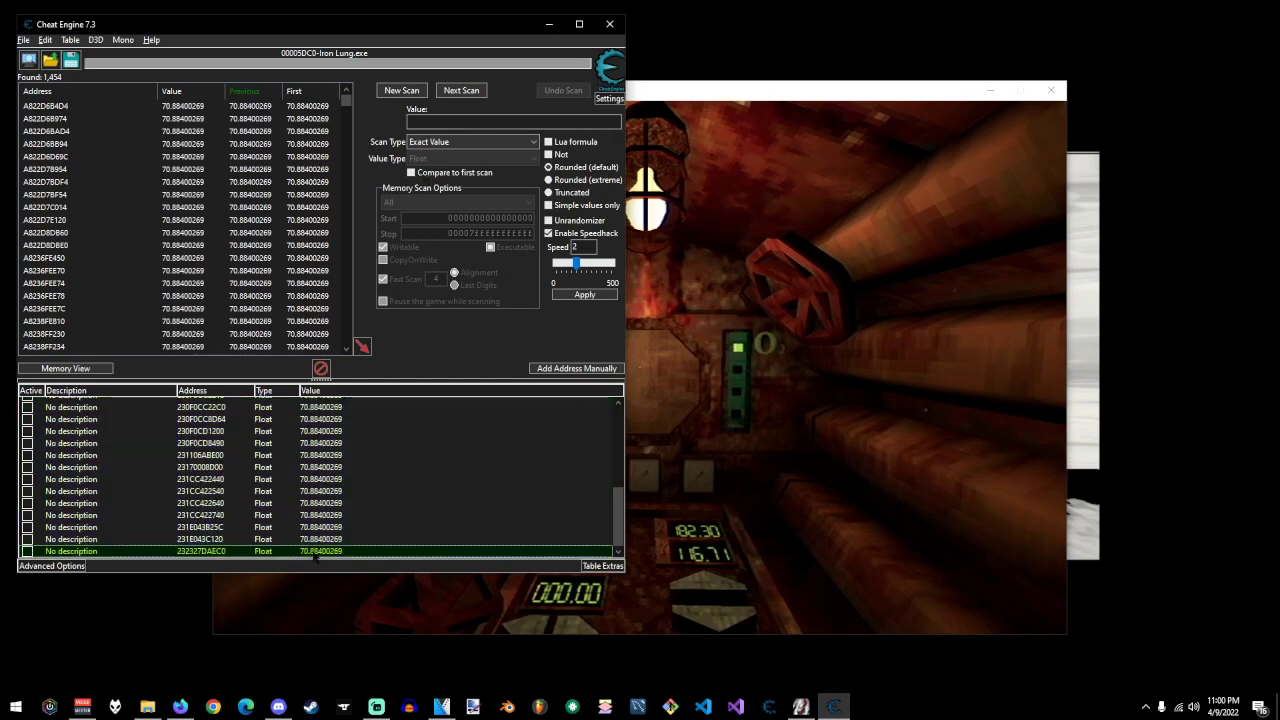
pyautogui.scroll(7, 317, 547)
pyautogui.hotkey('ctrl', 'a')
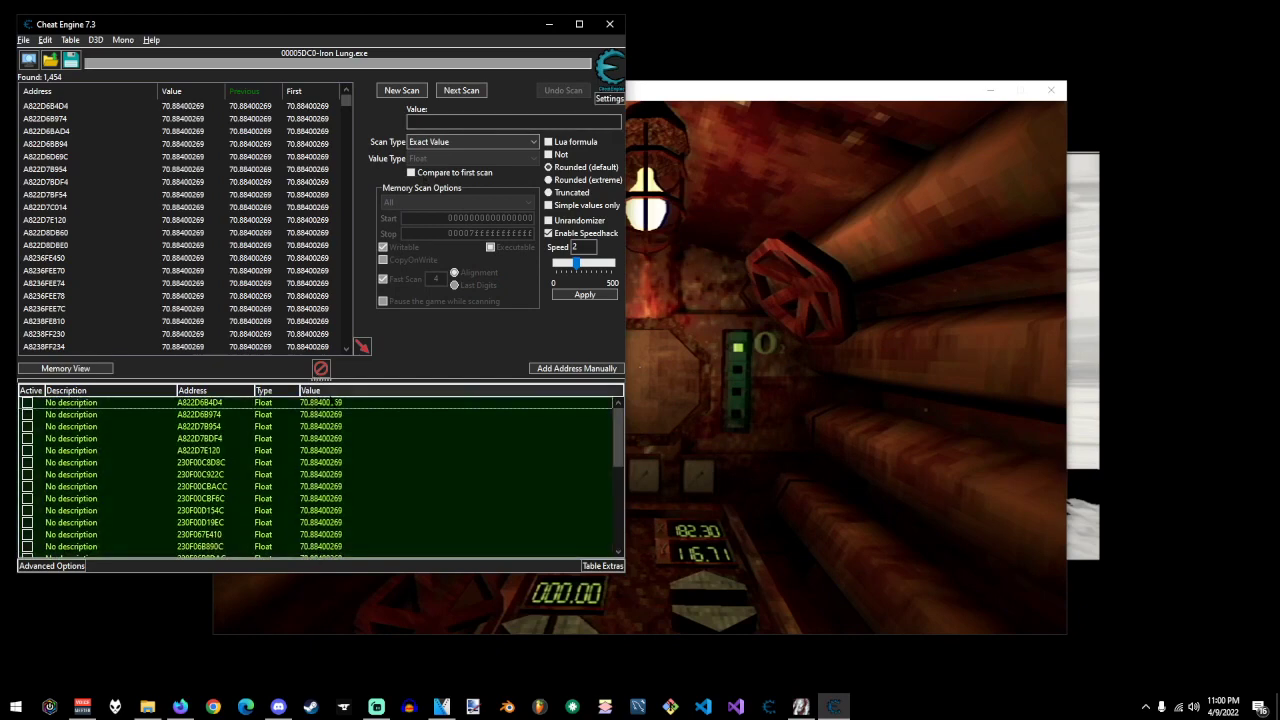
pyautogui.press('Delete')
pyautogui.click(693, 352)
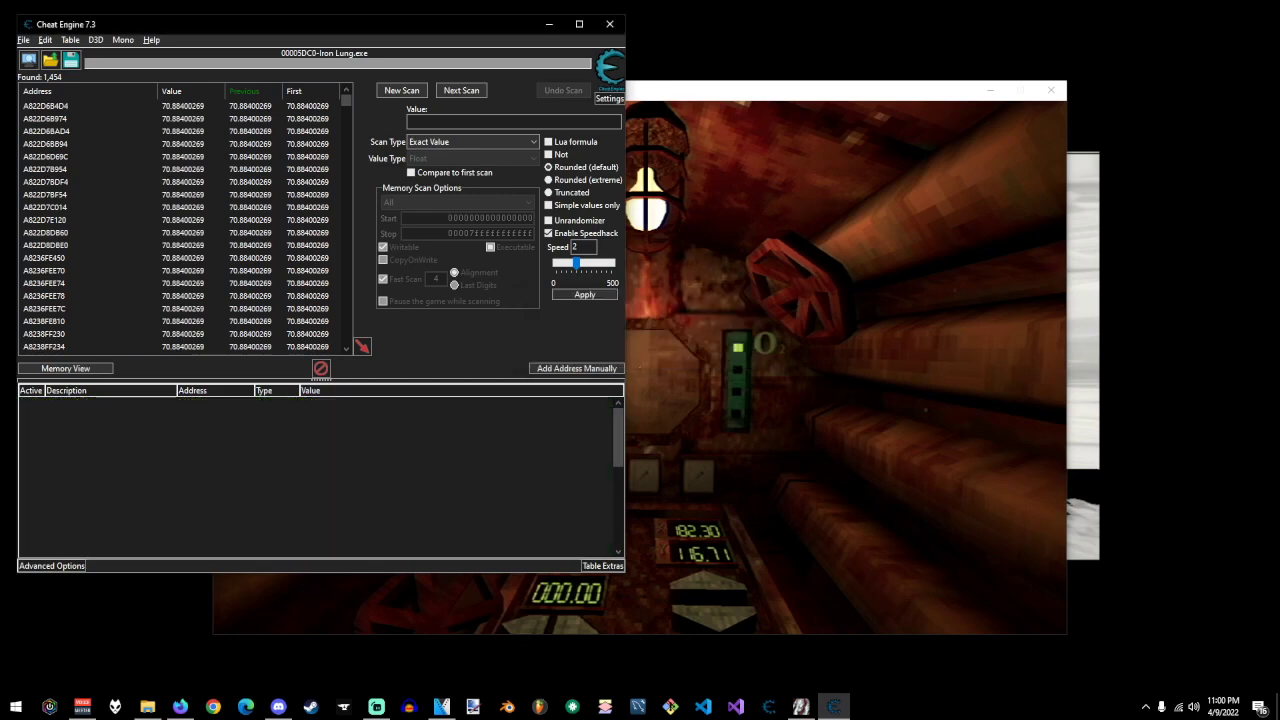
# Rescan for 70.88, then walk the player away from the console and back while narrowing the results, ending with an increased-value scan.
pyautogui.click(507, 122)
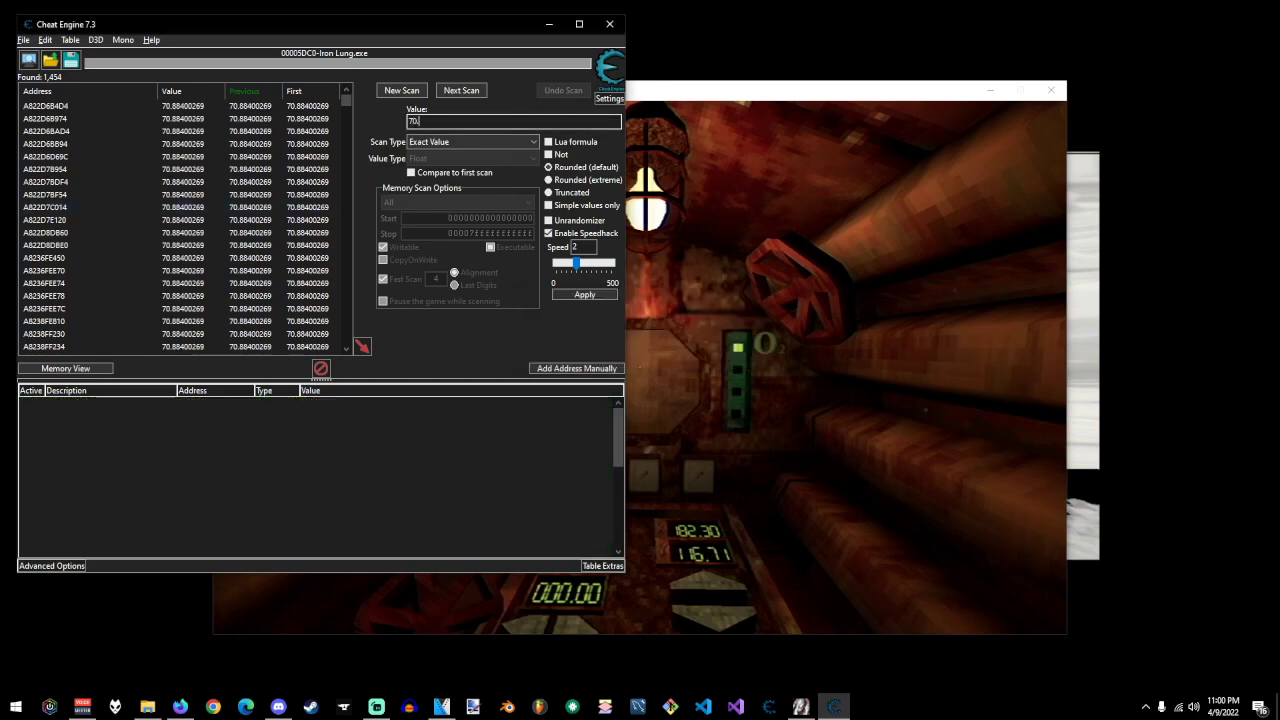
pyautogui.click(474, 92)
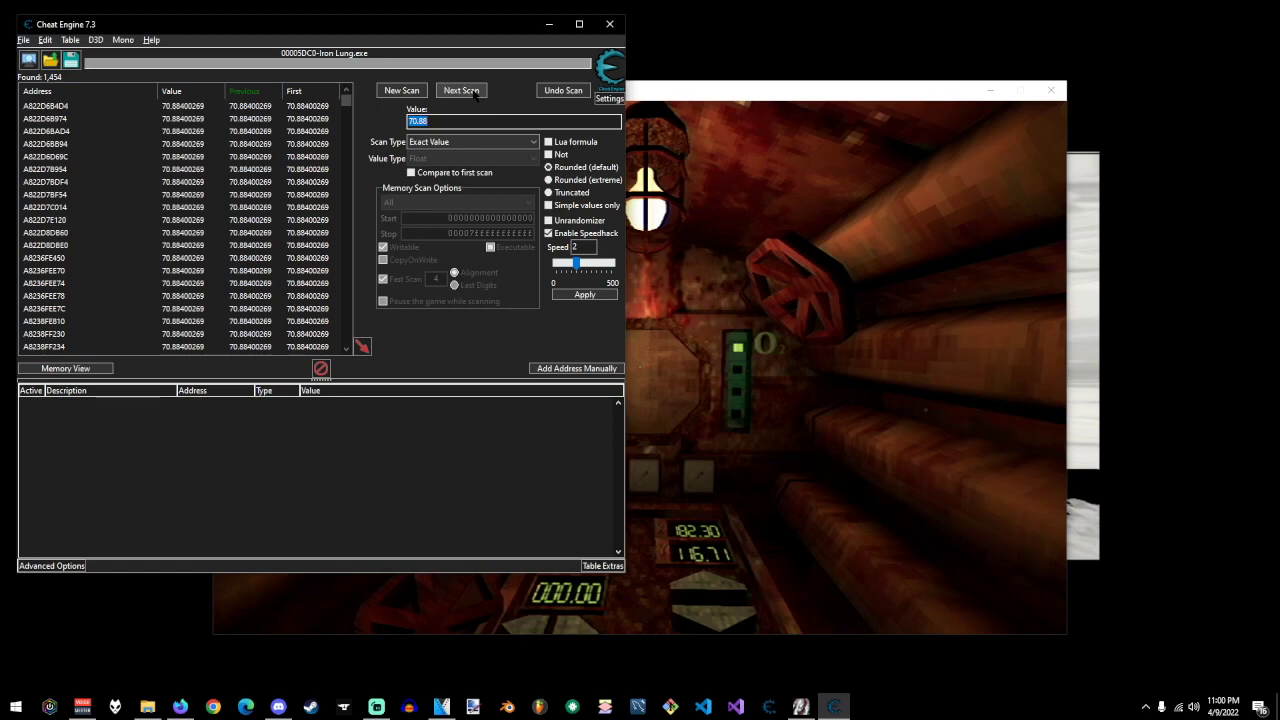
pyautogui.click(684, 370)
pyautogui.press('s')
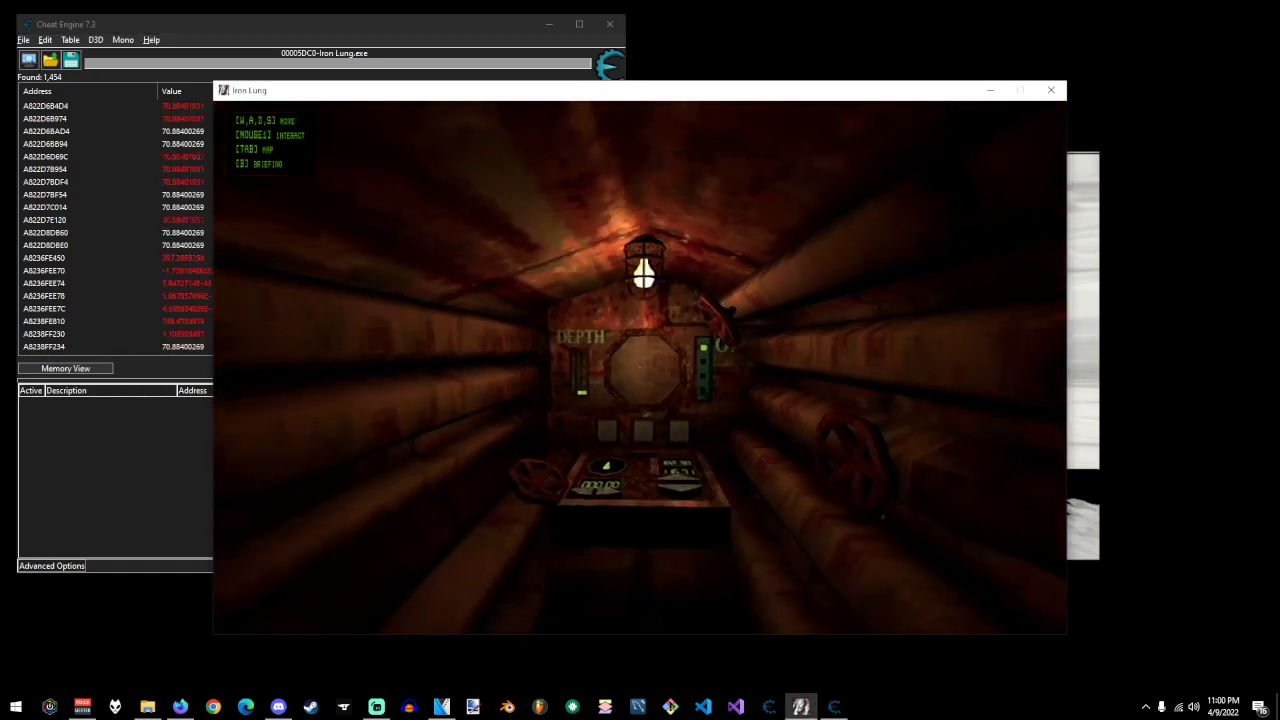
pyautogui.press('s')
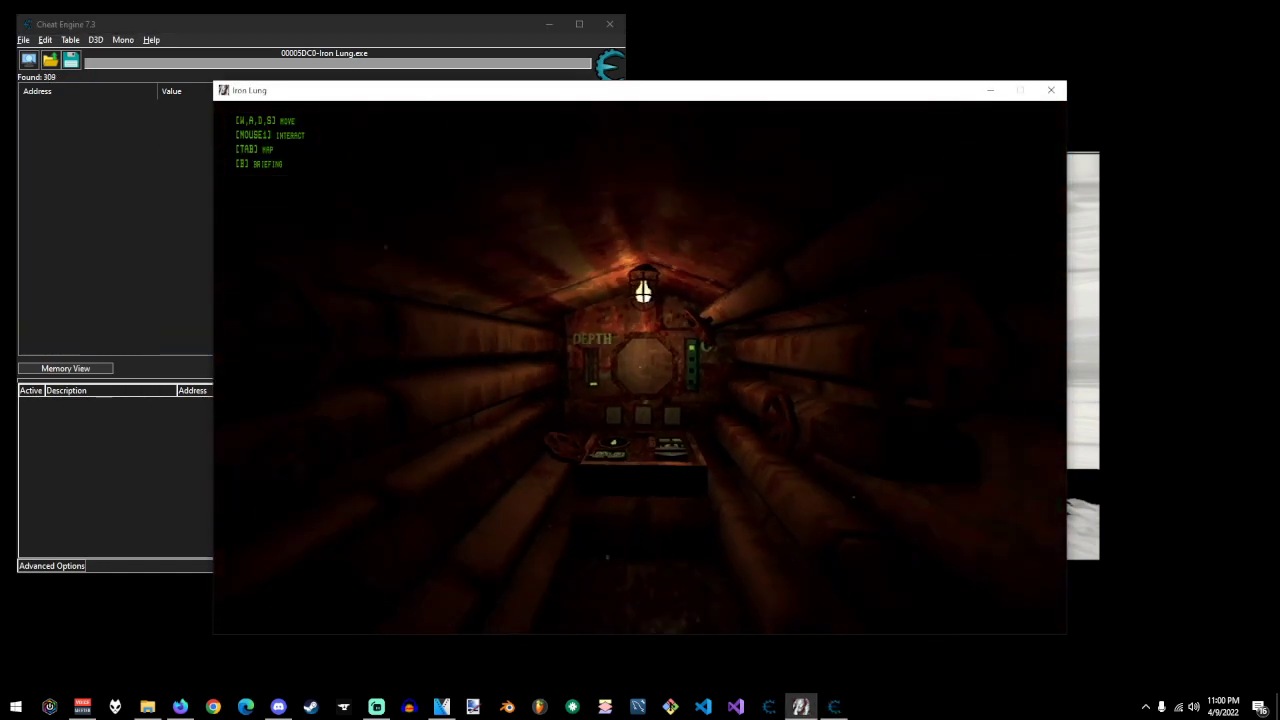
pyautogui.press('s')
pyautogui.press('s')
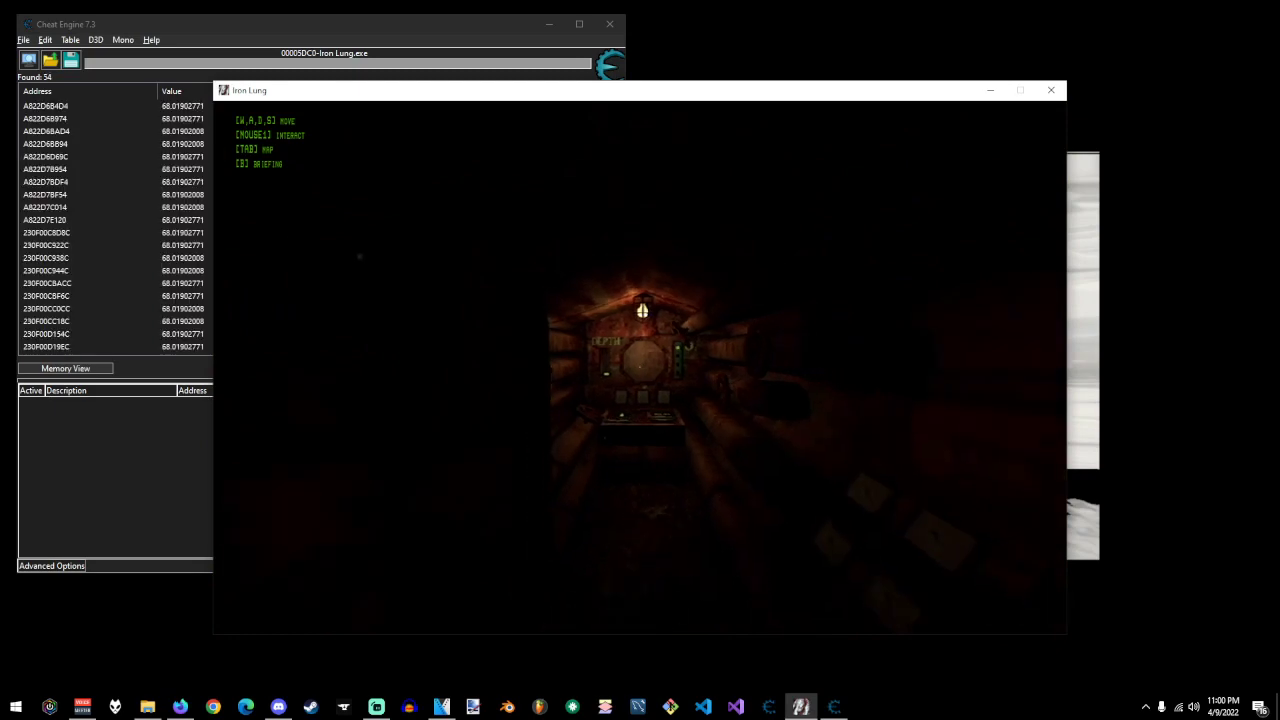
pyautogui.press('w')
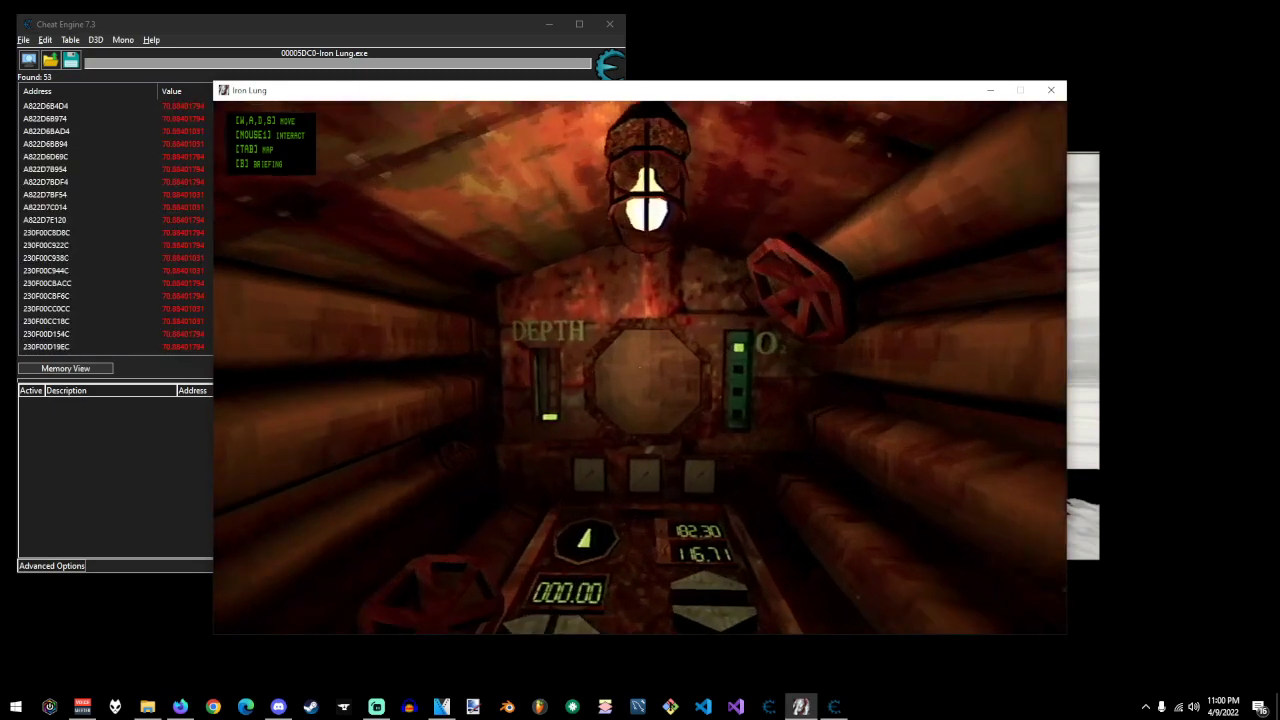
# Add all remaining scan results, from A822D6B4D4 through 23238D11930, to the address list.
pyautogui.hotkey('alt', 'Tab')
pyautogui.click(199, 158)
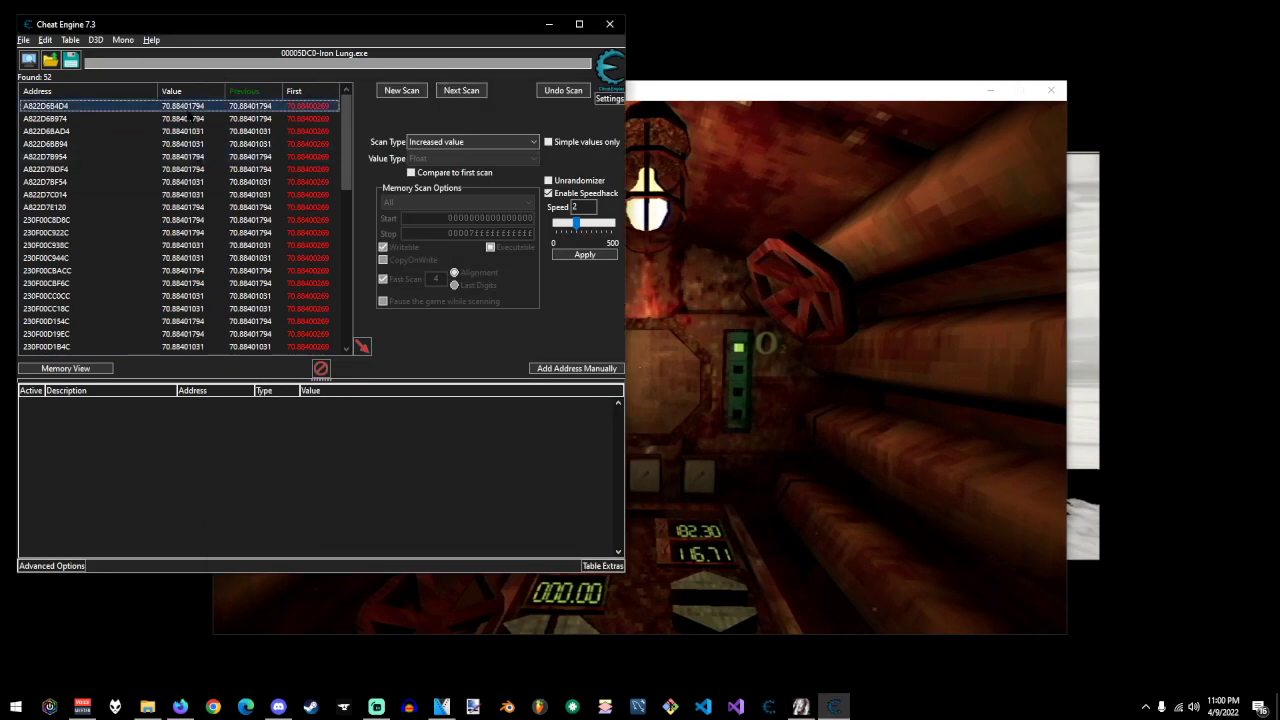
pyautogui.scroll(-11, 195, 240)
pyautogui.keyDown('shift'); pyautogui.click(186, 348); pyautogui.keyUp('shift')
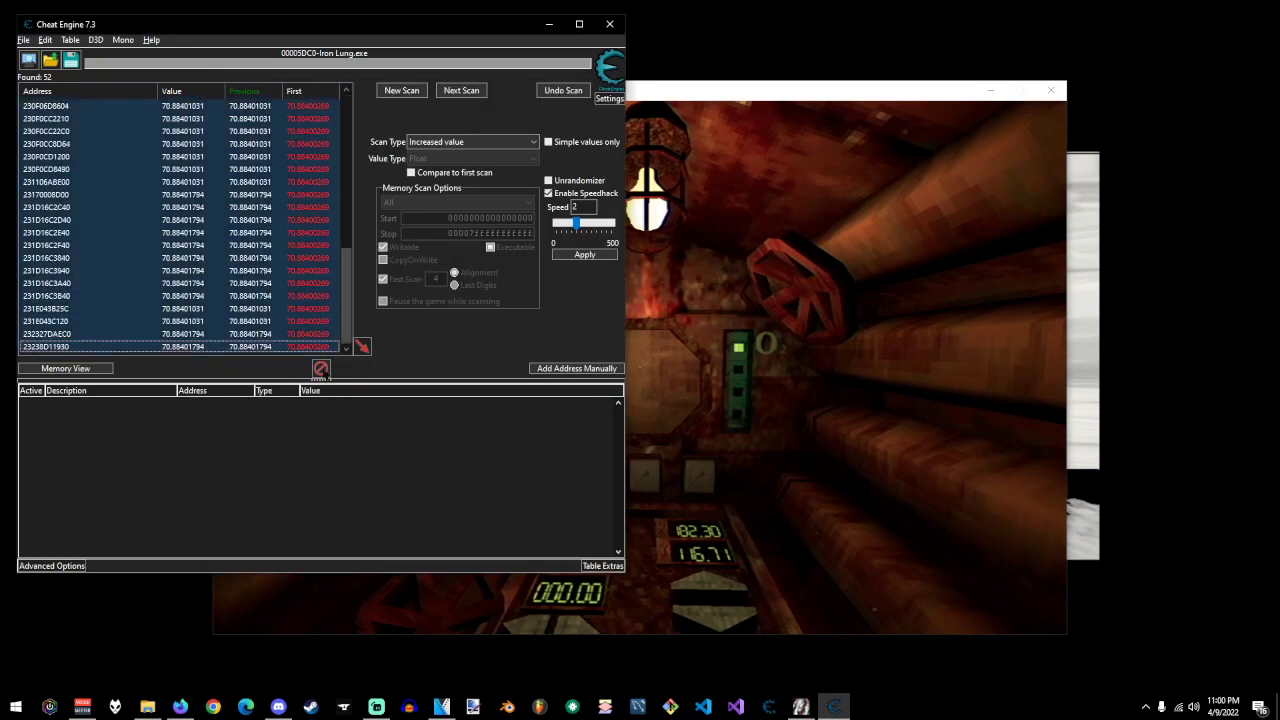
pyautogui.click(362, 346)
pyautogui.scroll(-13, 316, 414)
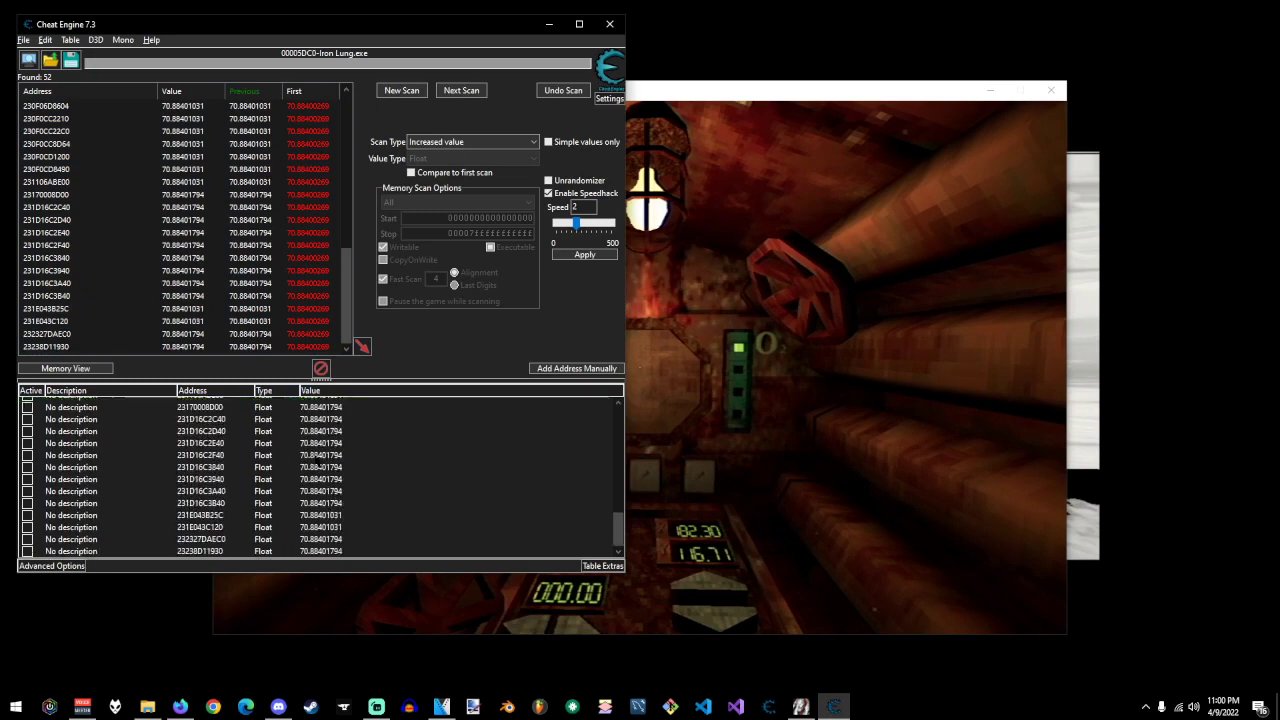
# Set the value of every entry in the address list to 80.
pyautogui.keyDown('shift'); pyautogui.click(316, 551); pyautogui.keyUp('shift')
pyautogui.scroll(13, 316, 530)
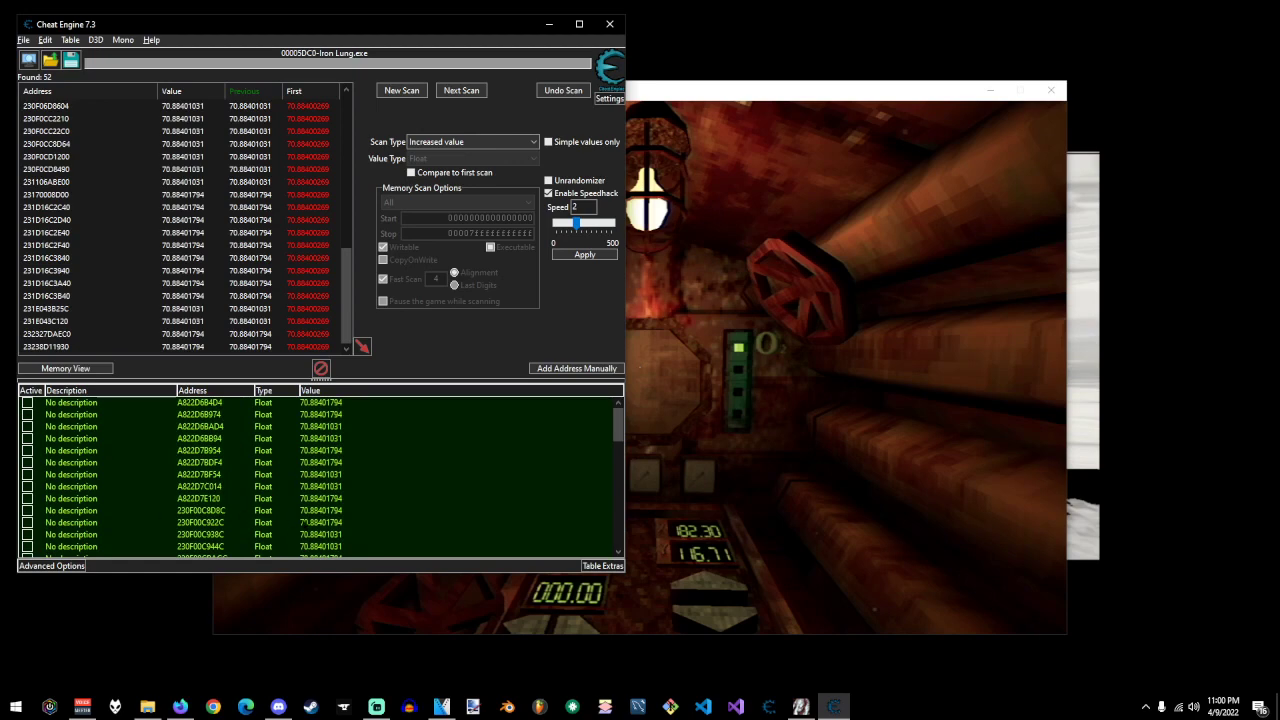
pyautogui.click(316, 520)
pyautogui.scroll(-13, 320, 517)
pyautogui.keyDown('shift'); pyautogui.click(316, 553); pyautogui.keyUp('shift')
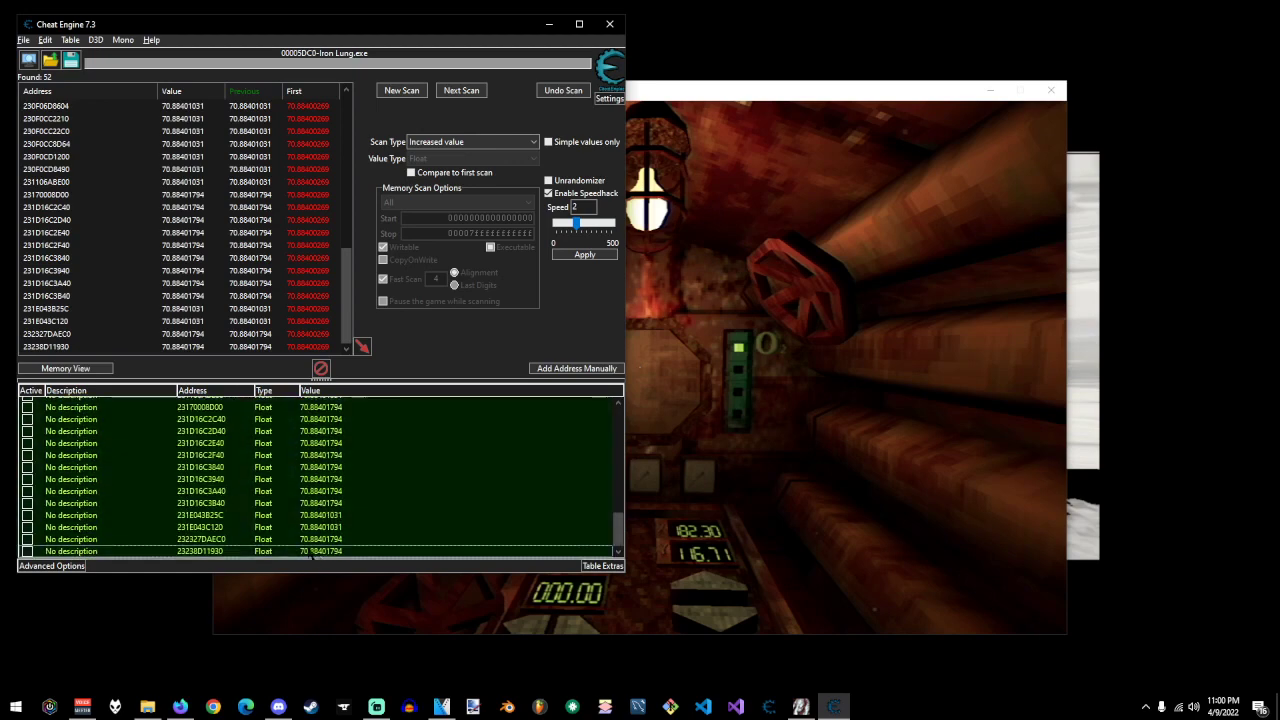
pyautogui.doubleClick(308, 553)
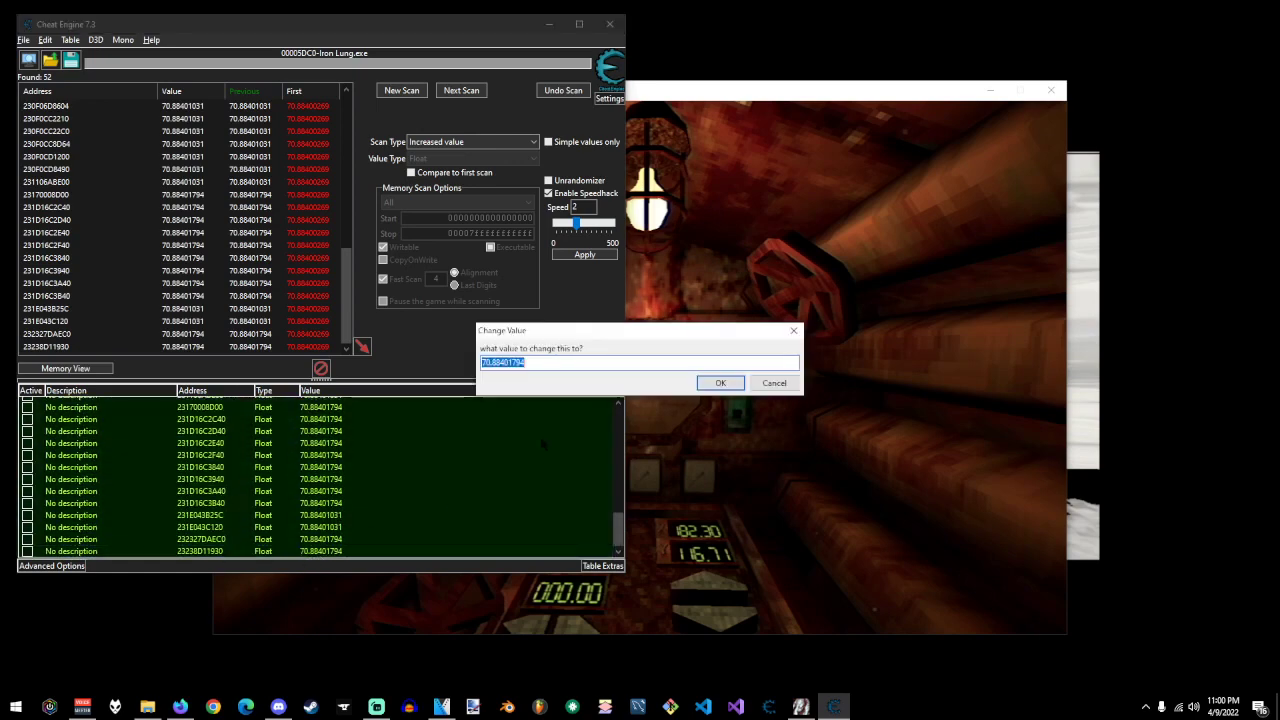
pyautogui.write('80')
pyautogui.press('Return')
# Switch to Iron Lung and move the player back and forth to test the changed values.
pyautogui.hotkey('alt', 'Tab')
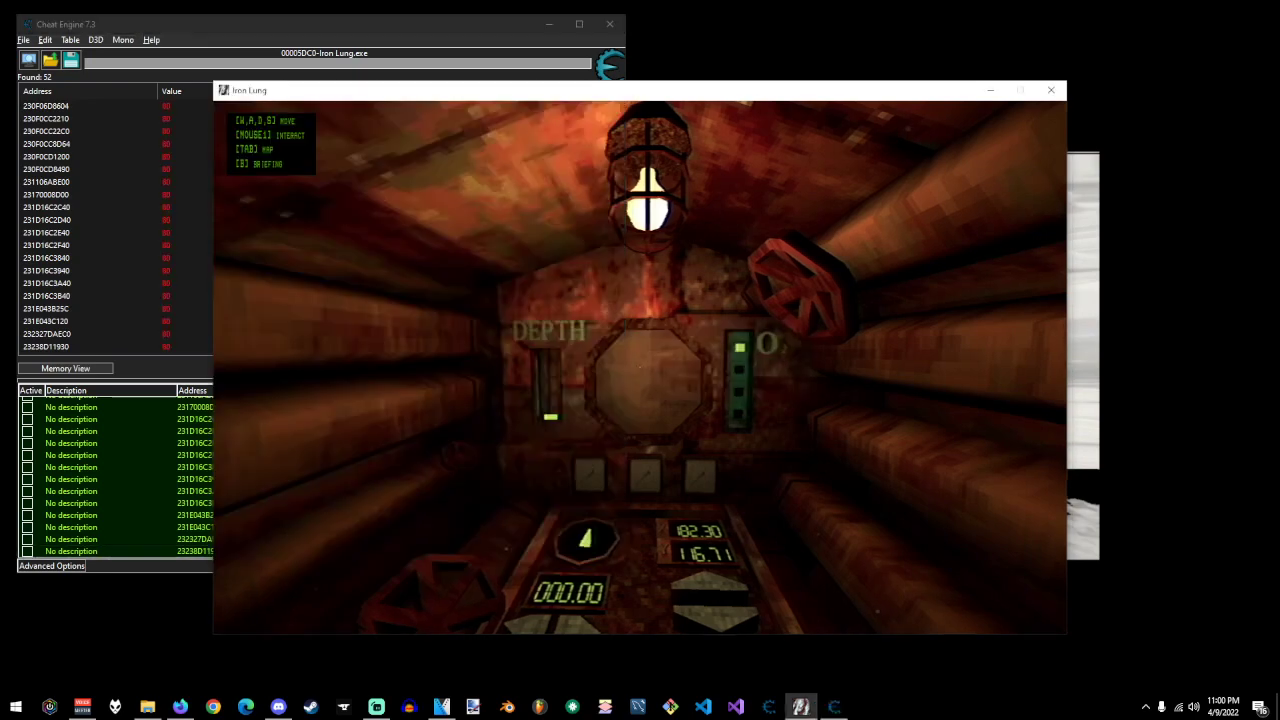
pyautogui.press('s')
pyautogui.press('w')
pyautogui.hotkey('alt', 'Tab')
# Set the first nine address list entries, A822D6B4D4 through A822D7E120, to 80.
pyautogui.scroll(12, 335, 485)
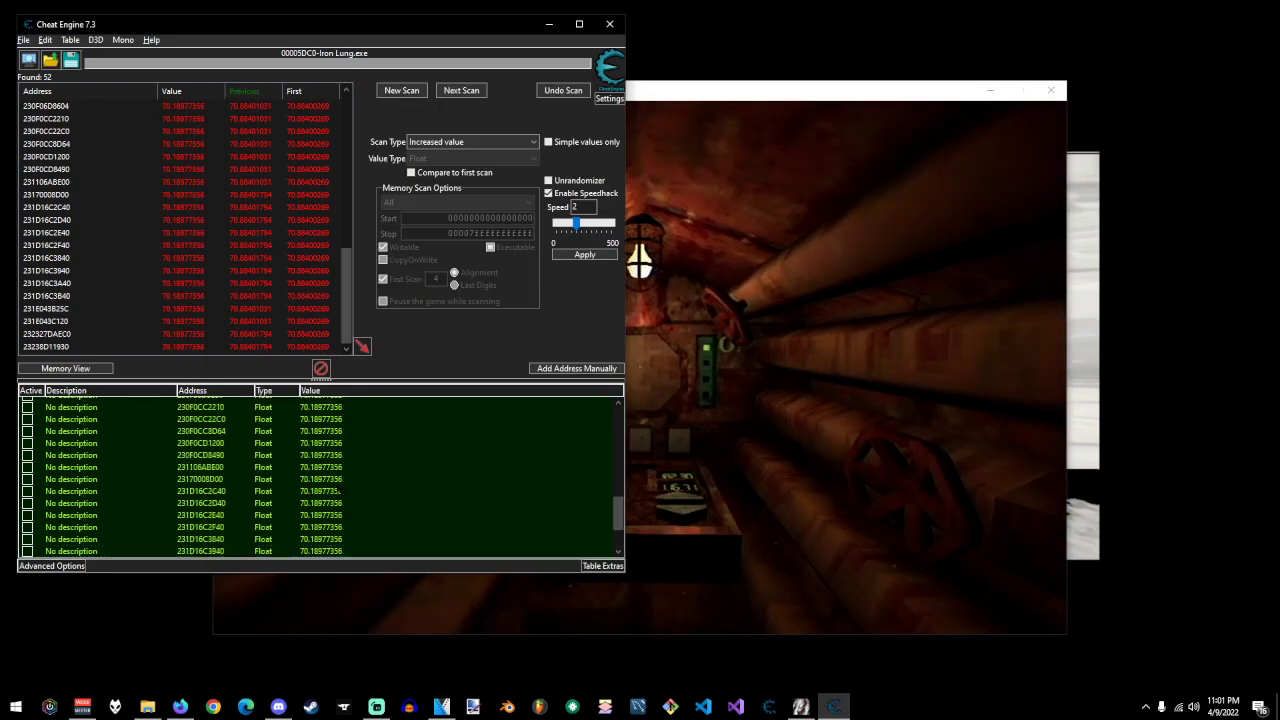
pyautogui.click(303, 497)
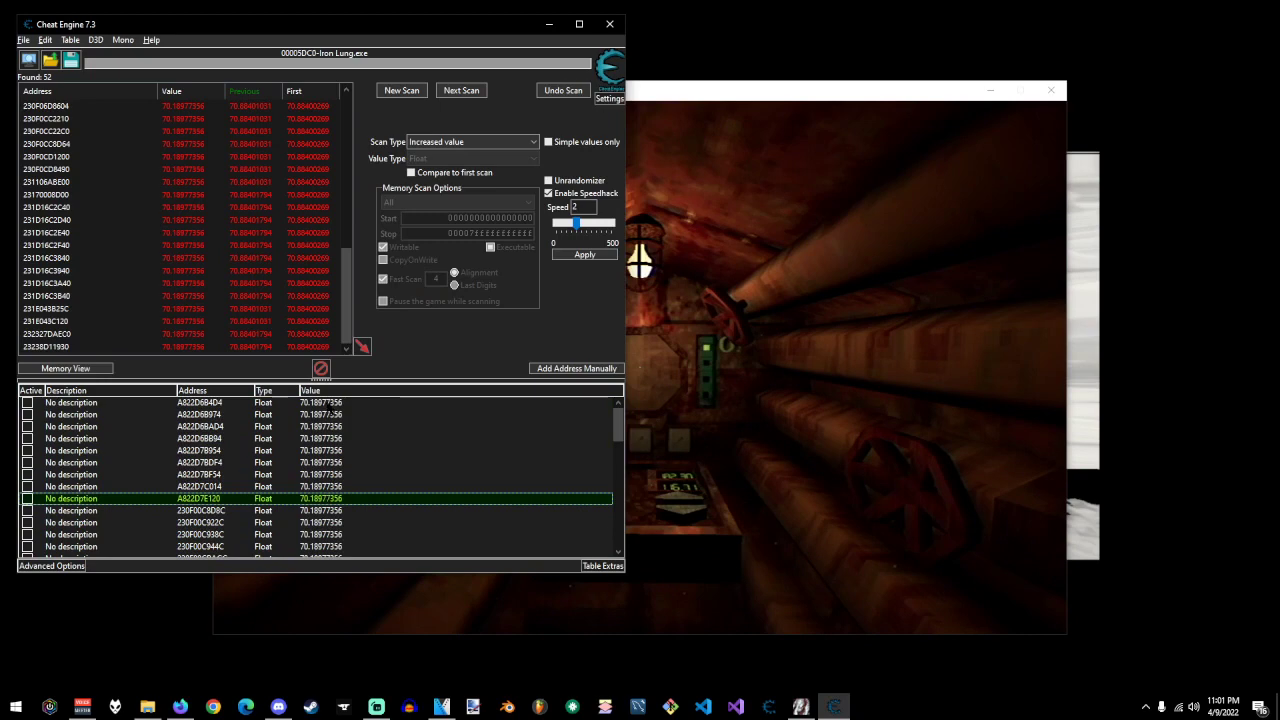
pyautogui.keyDown('shift'); pyautogui.click(330, 404); pyautogui.keyUp('shift')
pyautogui.doubleClick(330, 414)
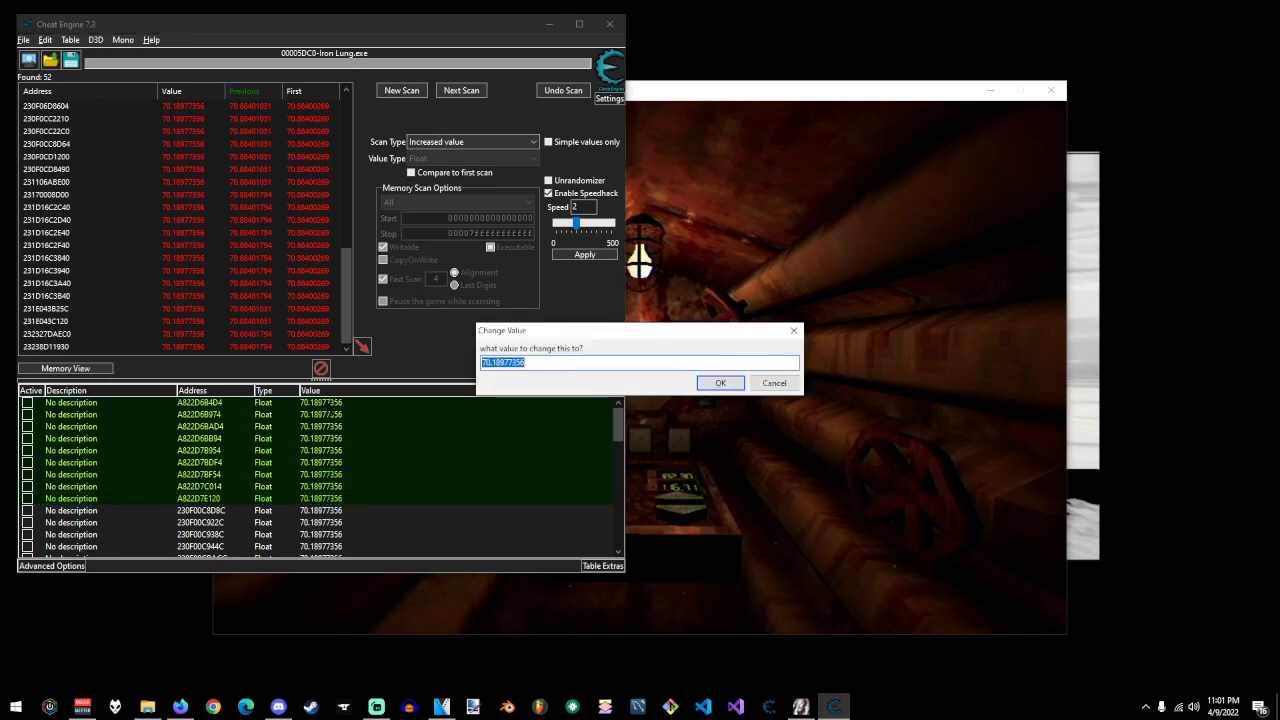
pyautogui.write('80')
pyautogui.press('Return')
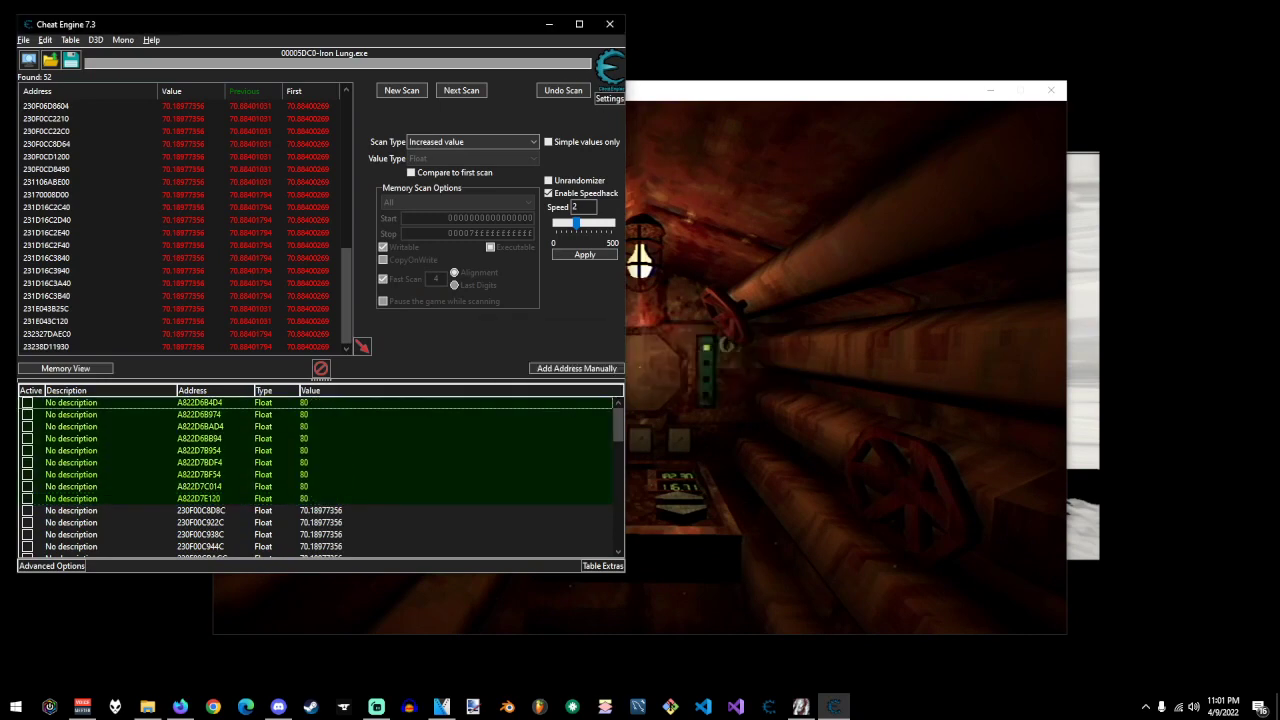
# Move the player in Iron Lung up to the console and check which address list values follow the movement.
pyautogui.hotkey('alt', 'Tab')
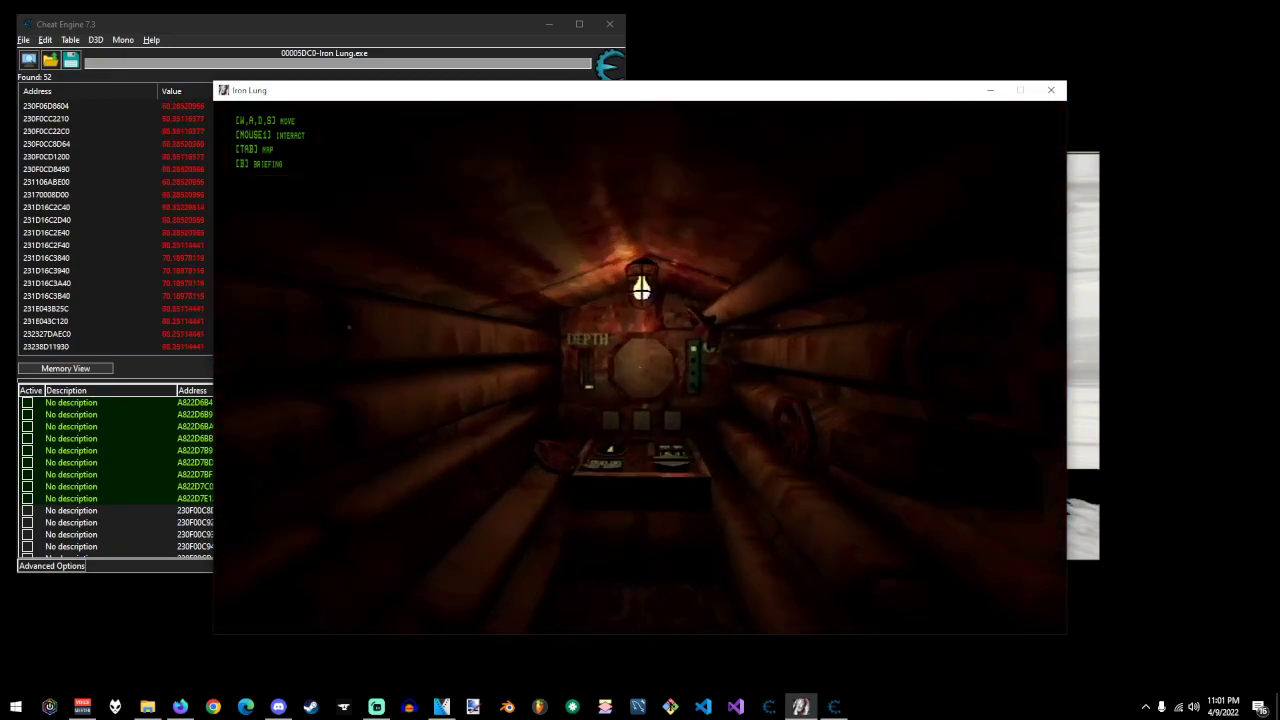
pyautogui.hotkey('alt', 'Tab')
pyautogui.scroll(-5, 330, 455)
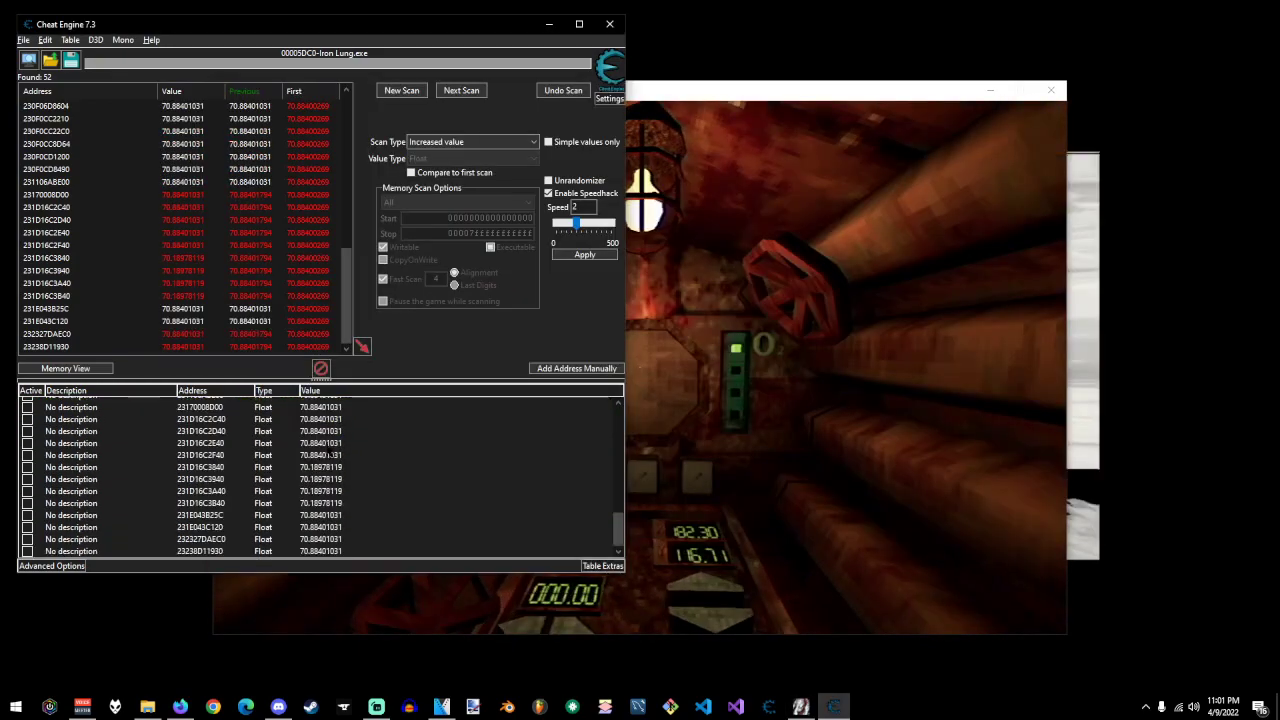
# Apply a speedhack speed of 1 and delete every entry in the address list.
pyautogui.moveTo(577, 224); pyautogui.dragTo(571, 224)
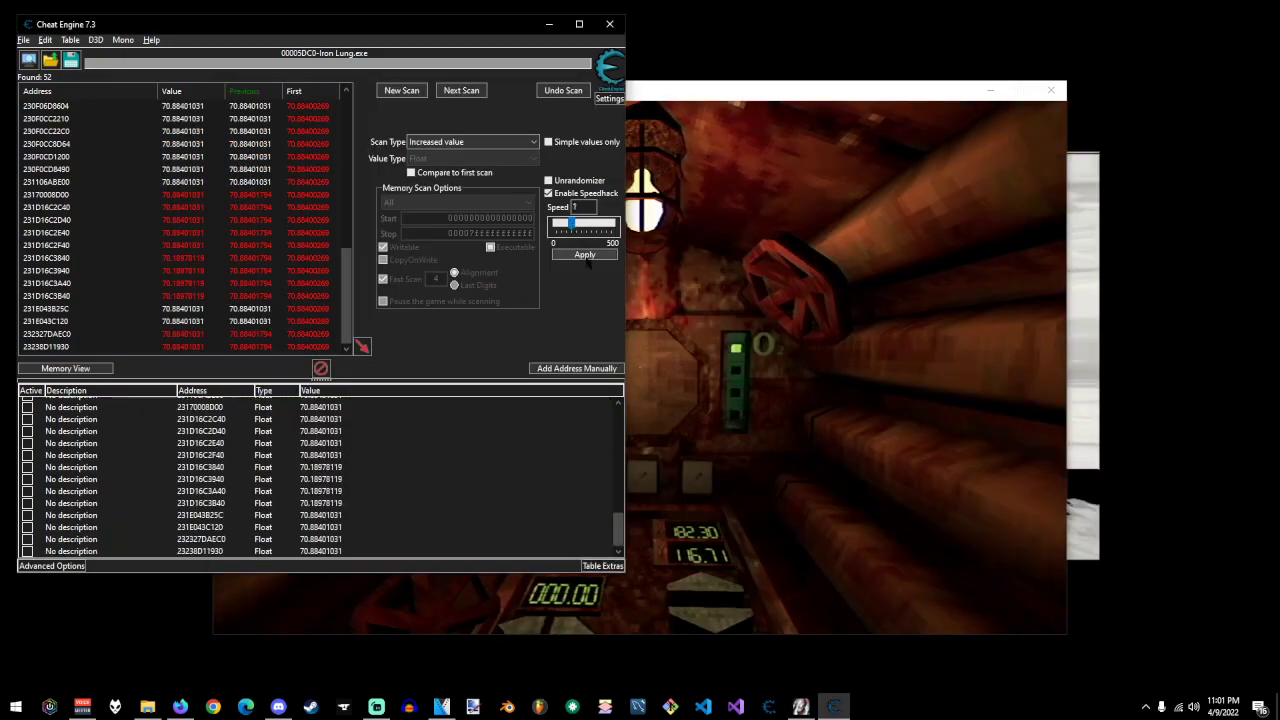
pyautogui.click(595, 256)
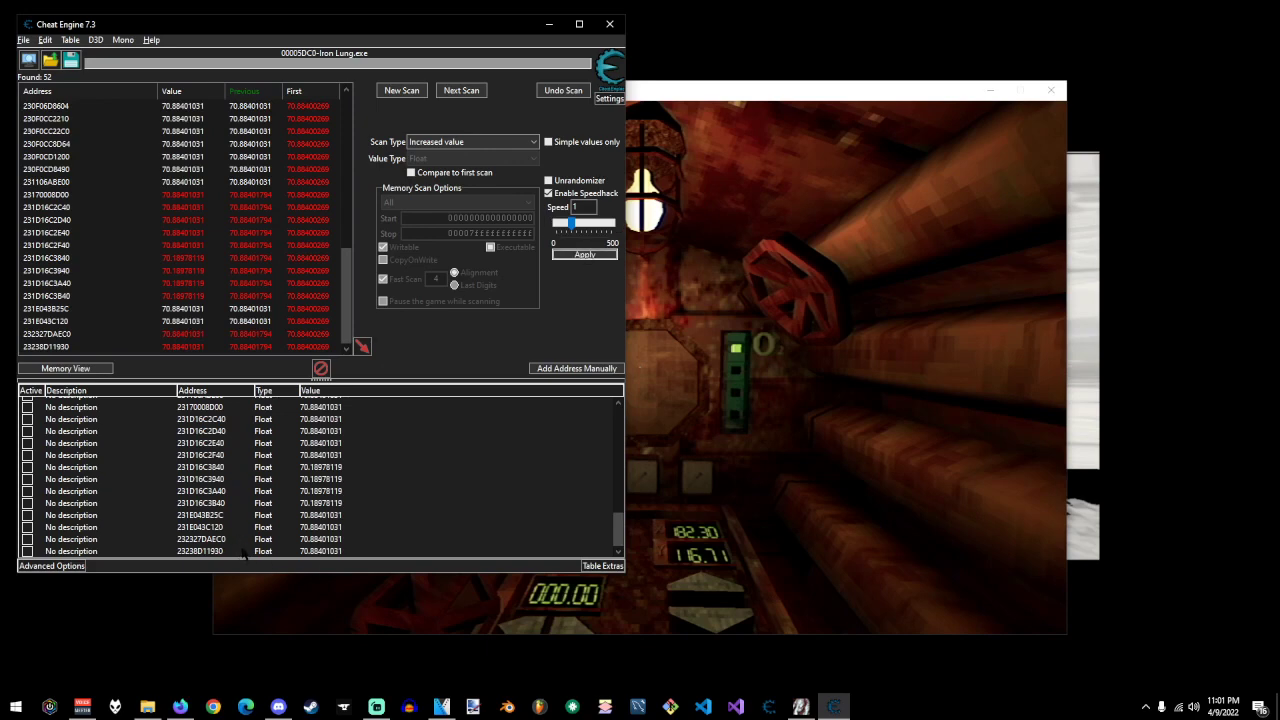
pyautogui.scroll(10, 290, 520)
pyautogui.hotkey('ctrl', 'a')
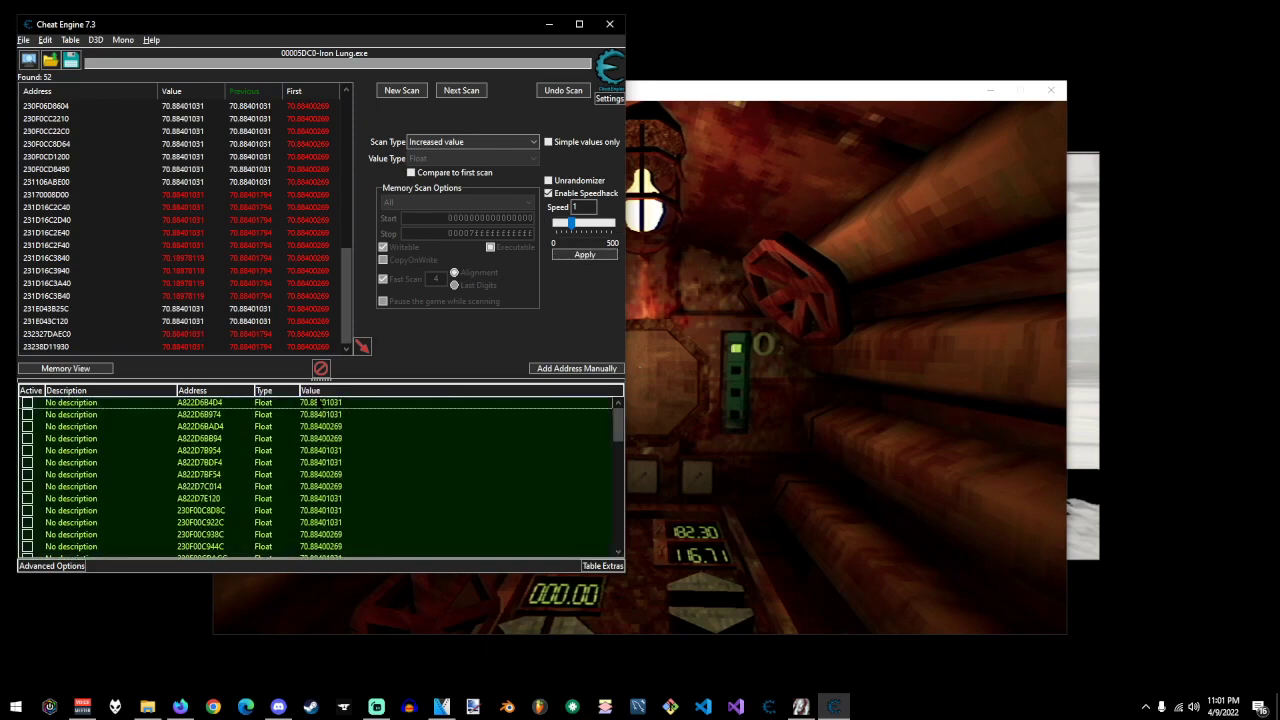
pyautogui.press('Delete')
pyautogui.click(674, 354)
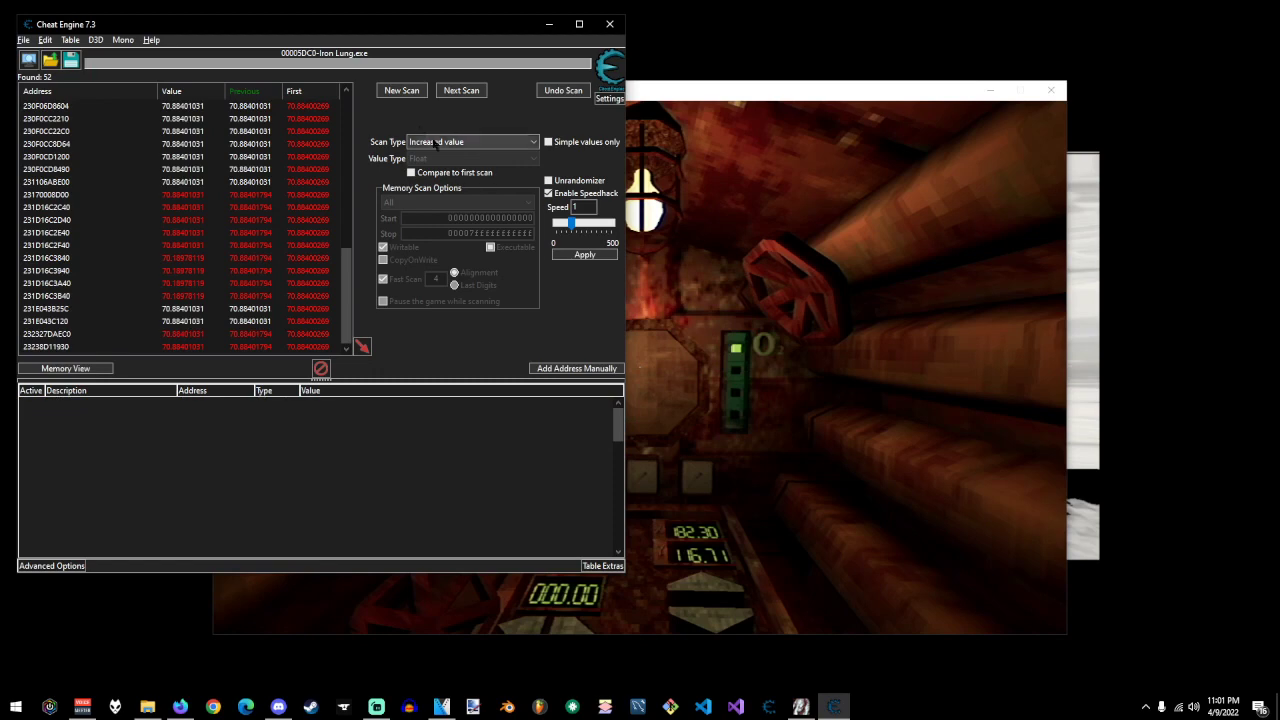
# Start a new float scan for an unknown initial value.
pyautogui.click(401, 90)
pyautogui.click(462, 143)
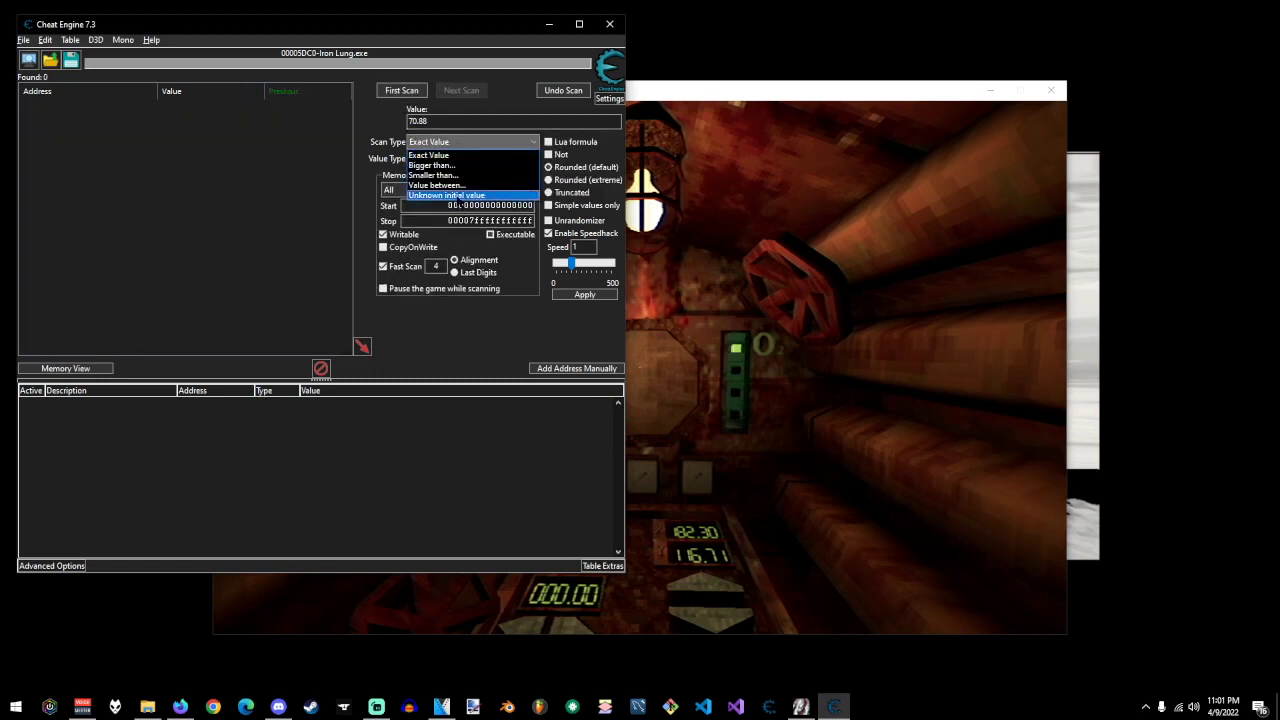
pyautogui.click(460, 196)
pyautogui.click(404, 91)
# Switch to Iron Lung and back the player away from the console in short moves, narrowing the results with a hotkey scan after each move.
pyautogui.click(655, 195)
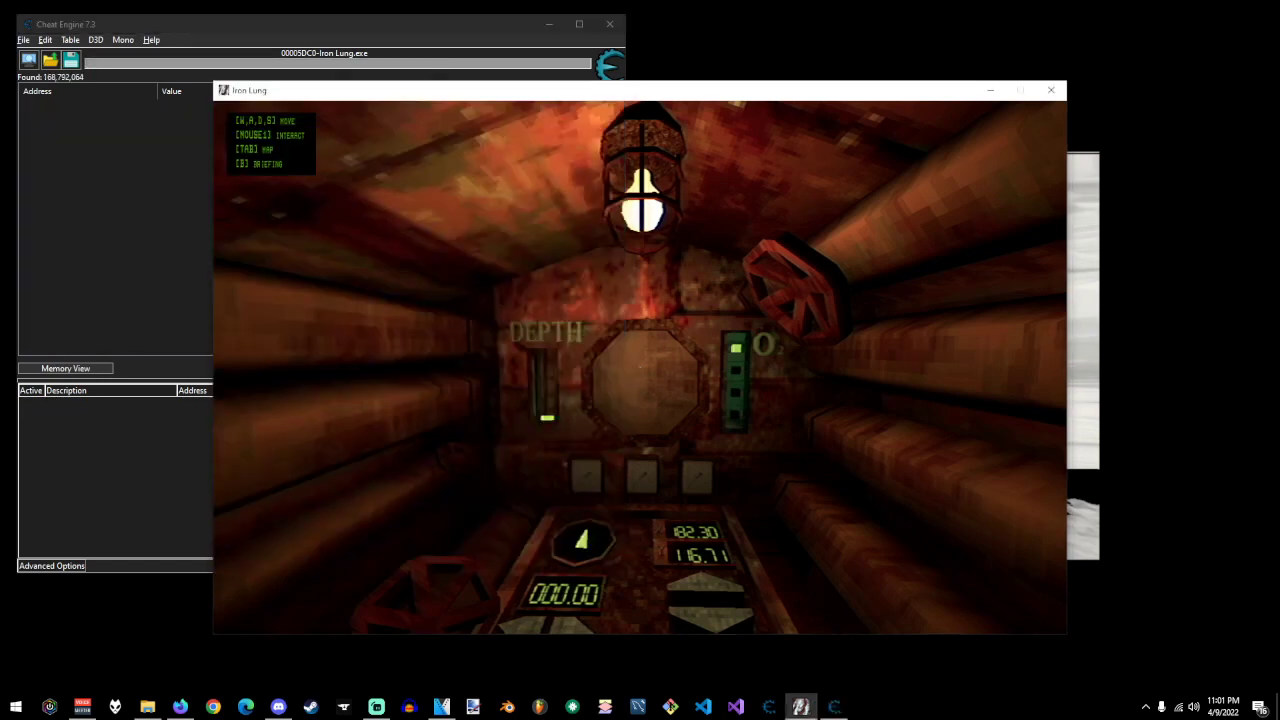
pyautogui.press('s')
pyautogui.press('F2')
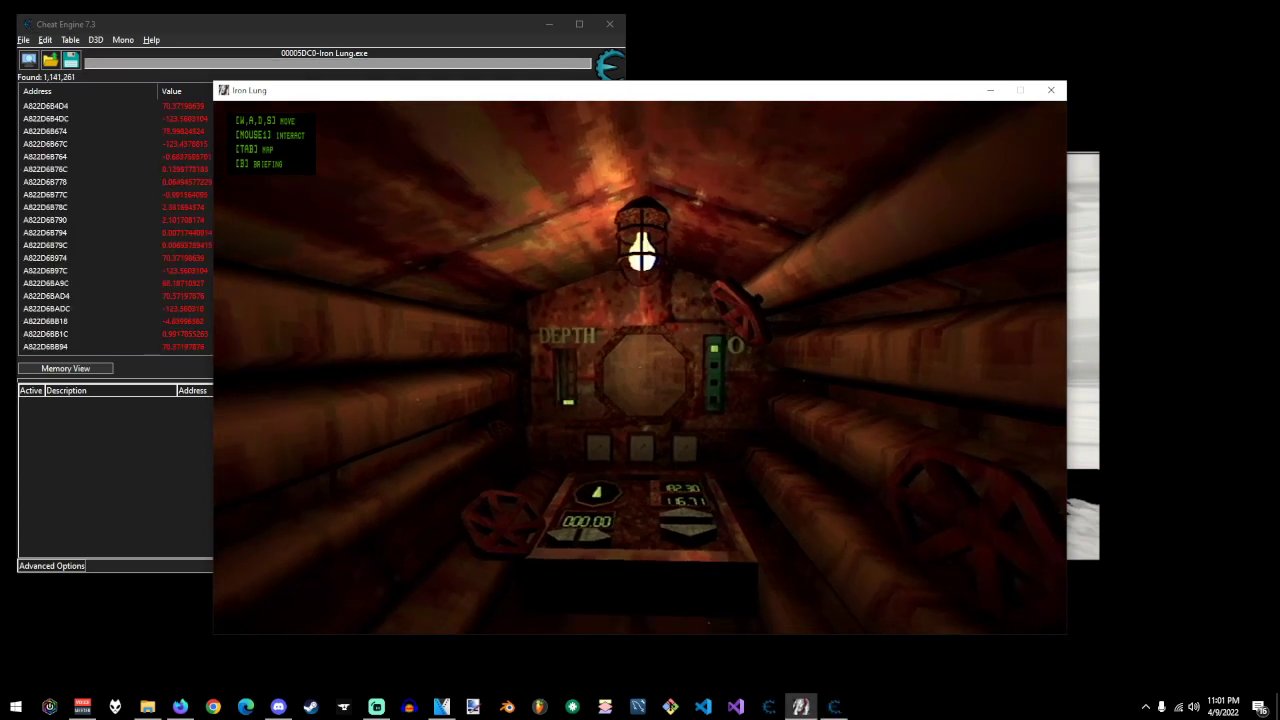
pyautogui.press('s')
pyautogui.press('F2')
pyautogui.press('F3')
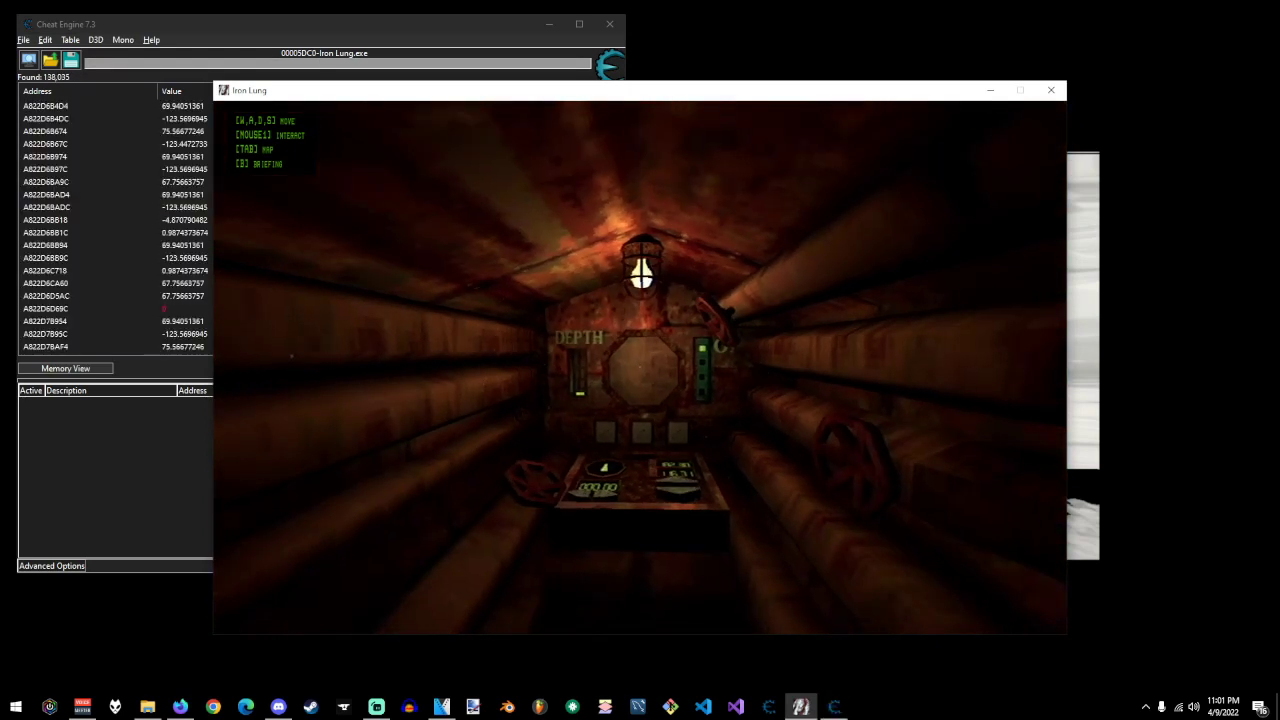
pyautogui.press('s')
pyautogui.press('F2')
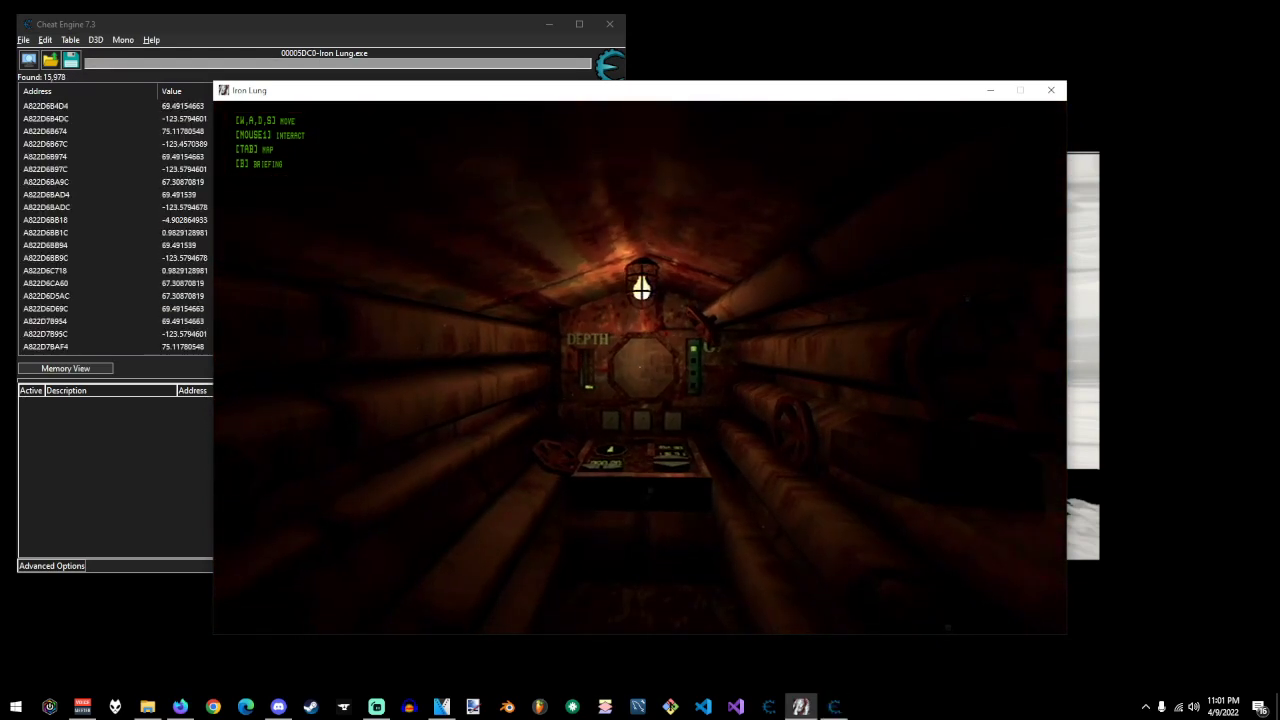
pyautogui.press('s')
pyautogui.press('F2')
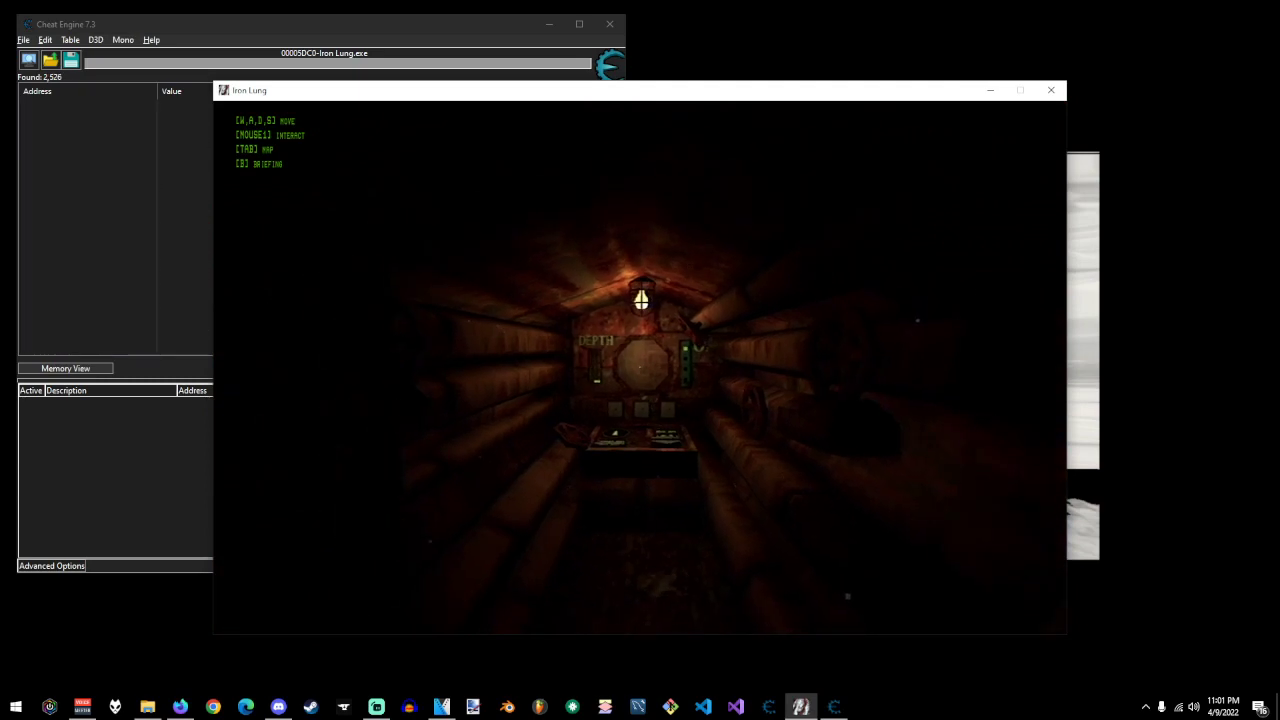
pyautogui.press('s')
pyautogui.press('F2')
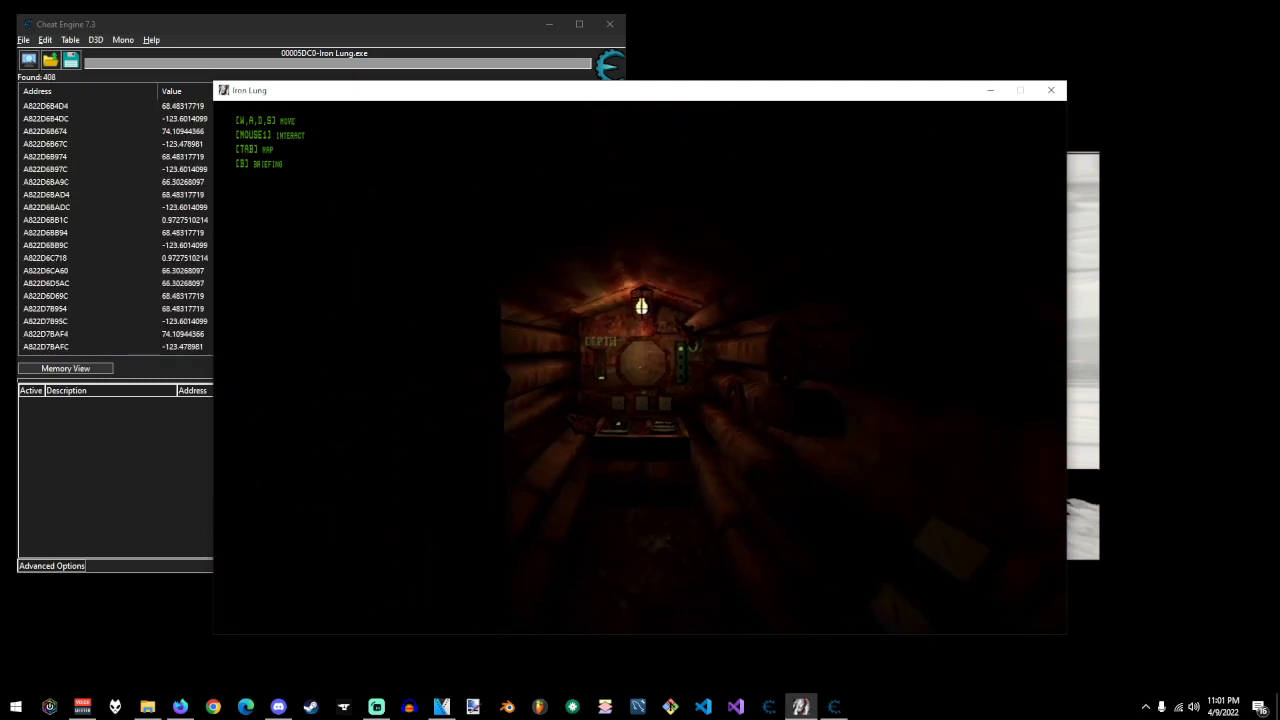
pyautogui.press('s')
pyautogui.press('F2')
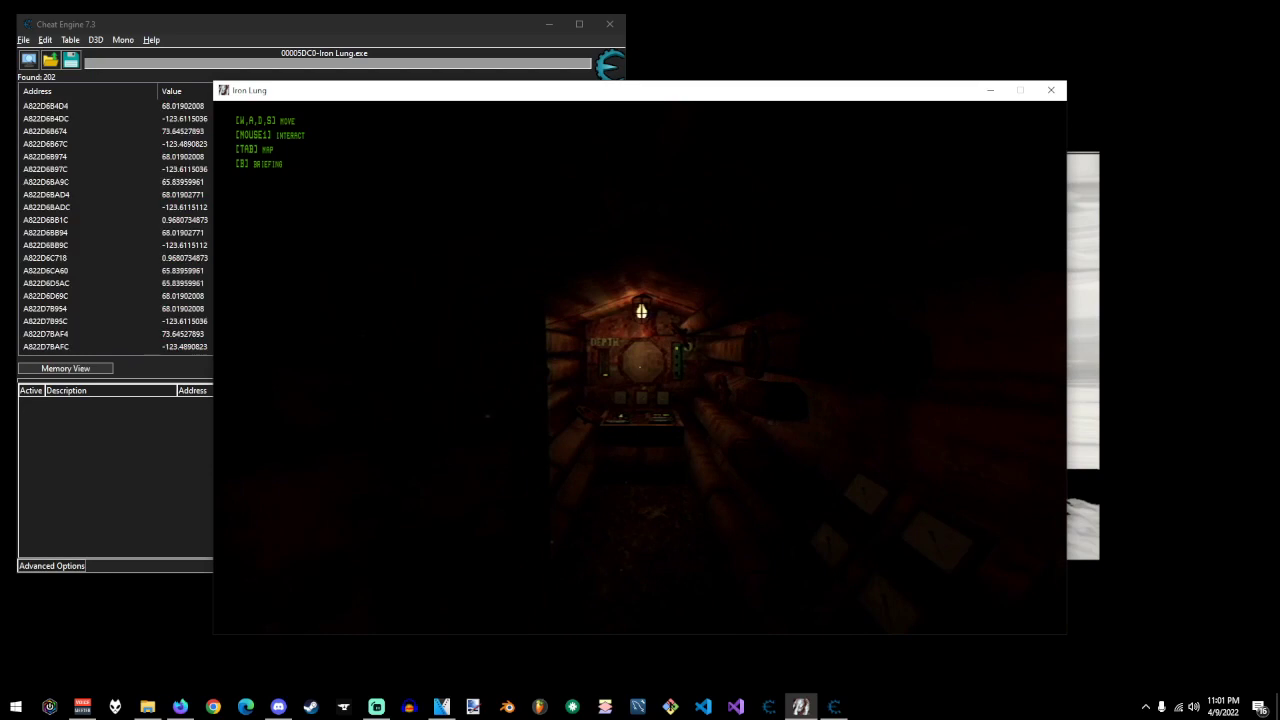
# Bring the player forward to the console in short moves, running another narrowing hotkey scan after each one.
pyautogui.press('s')
pyautogui.press('F2')
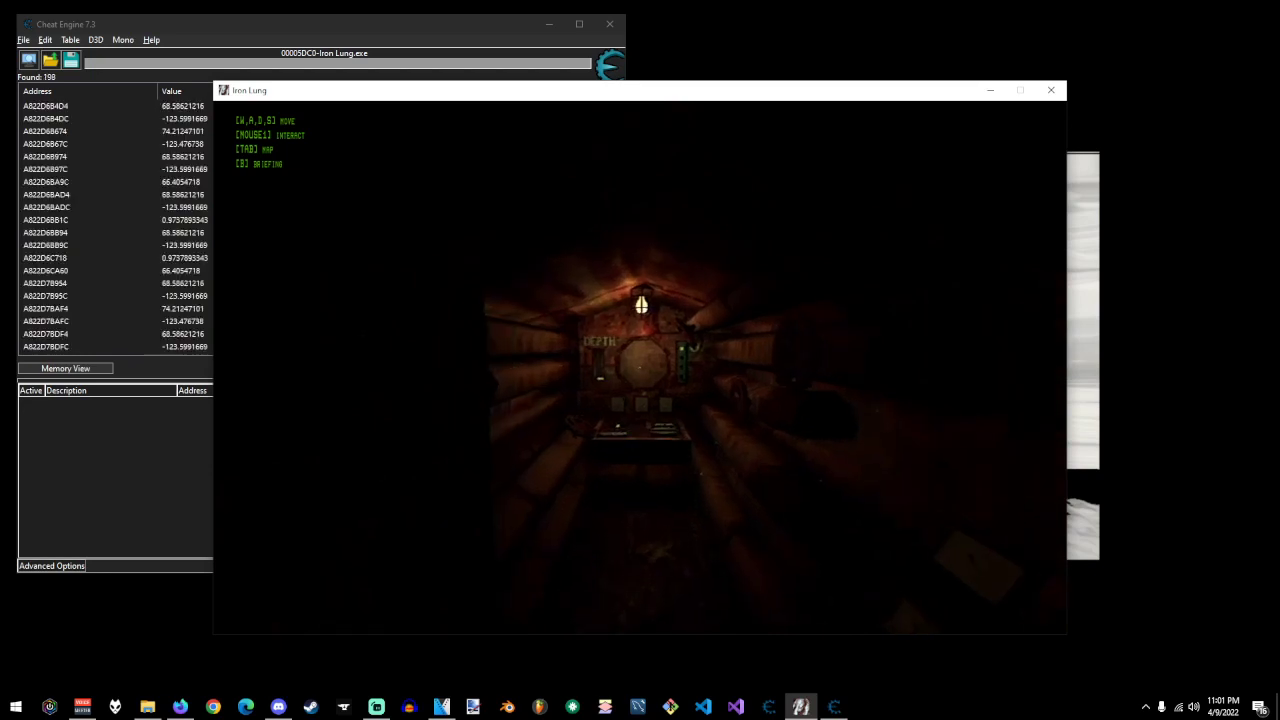
pyautogui.press('s')
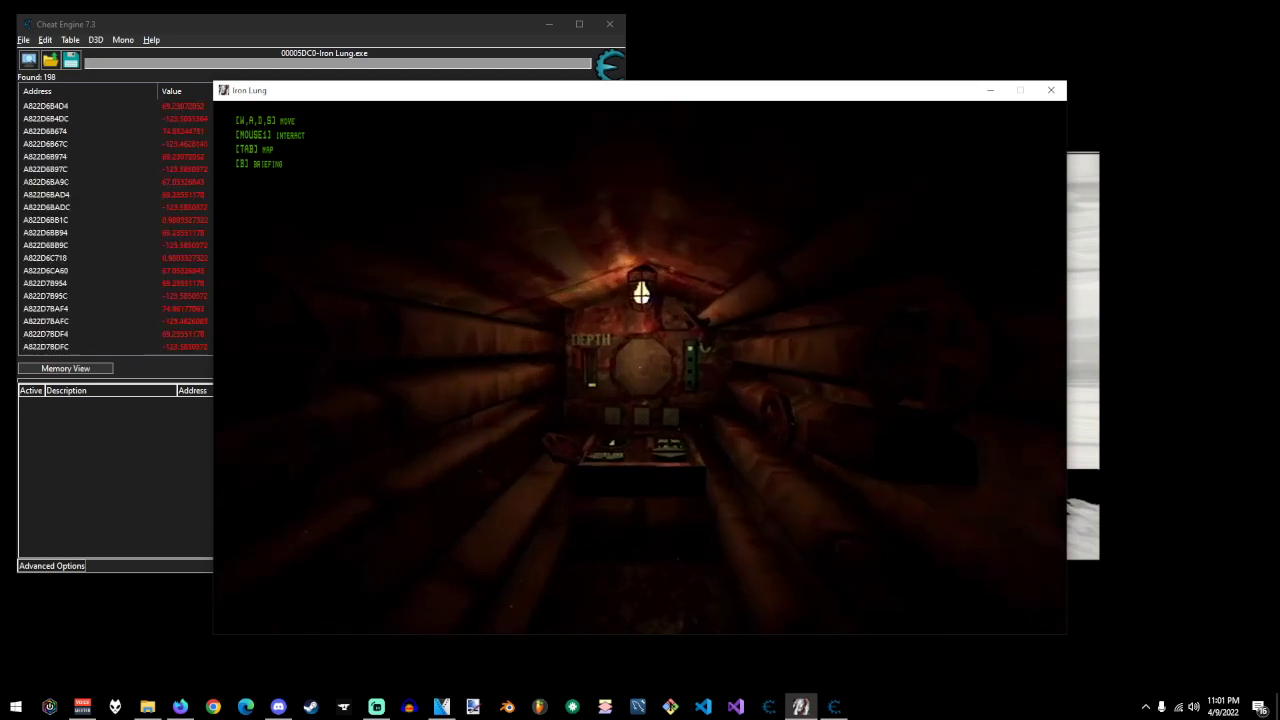
pyautogui.press('F2')
pyautogui.press('s')
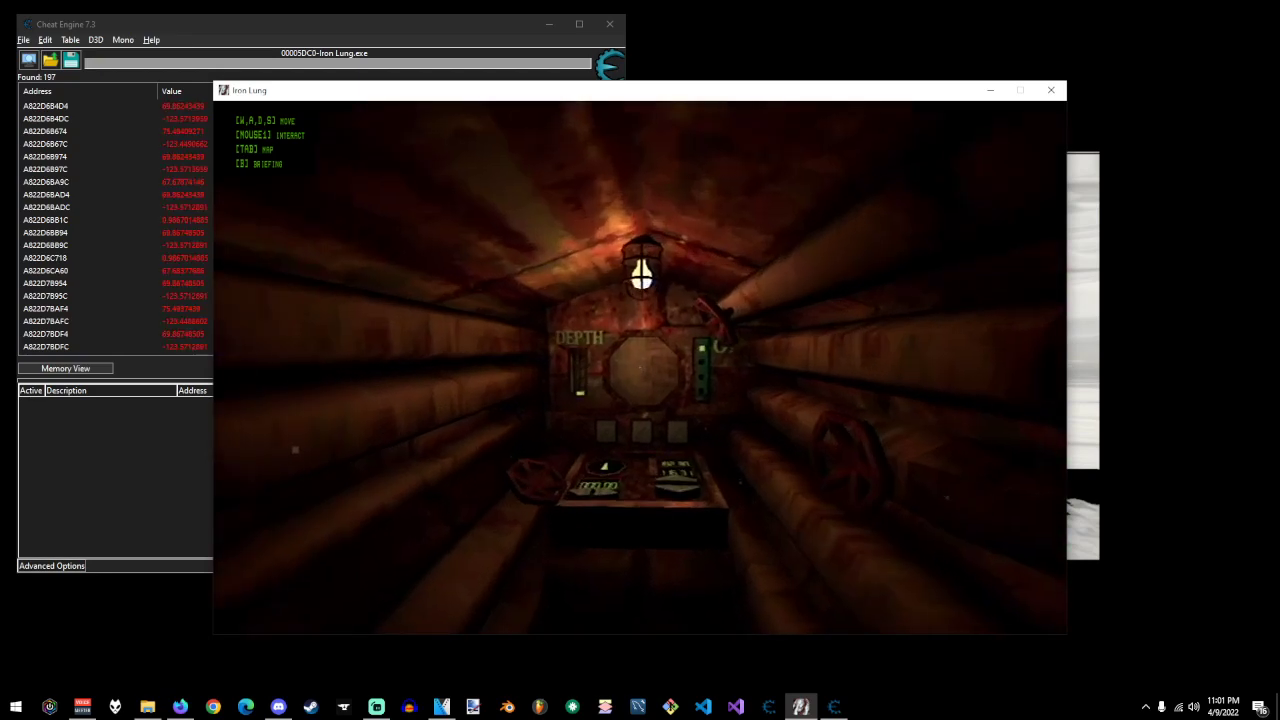
pyautogui.press('F2')
pyautogui.press('w')
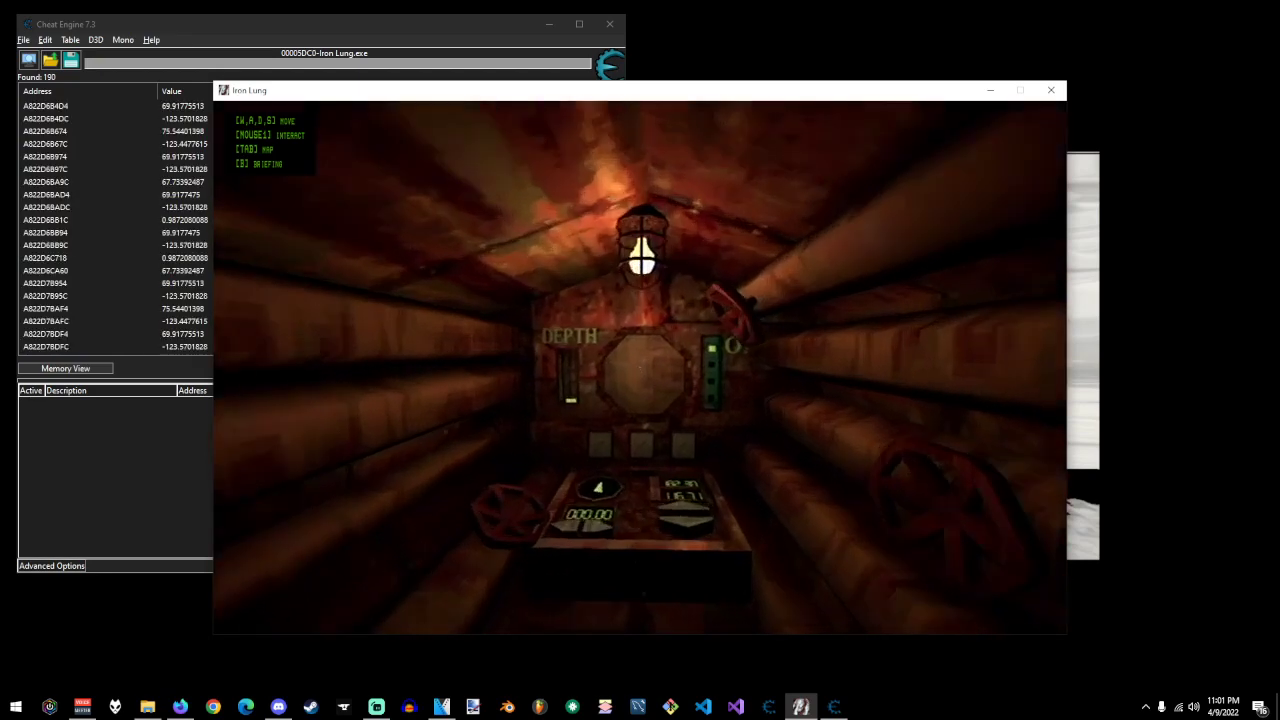
pyautogui.press('F2')
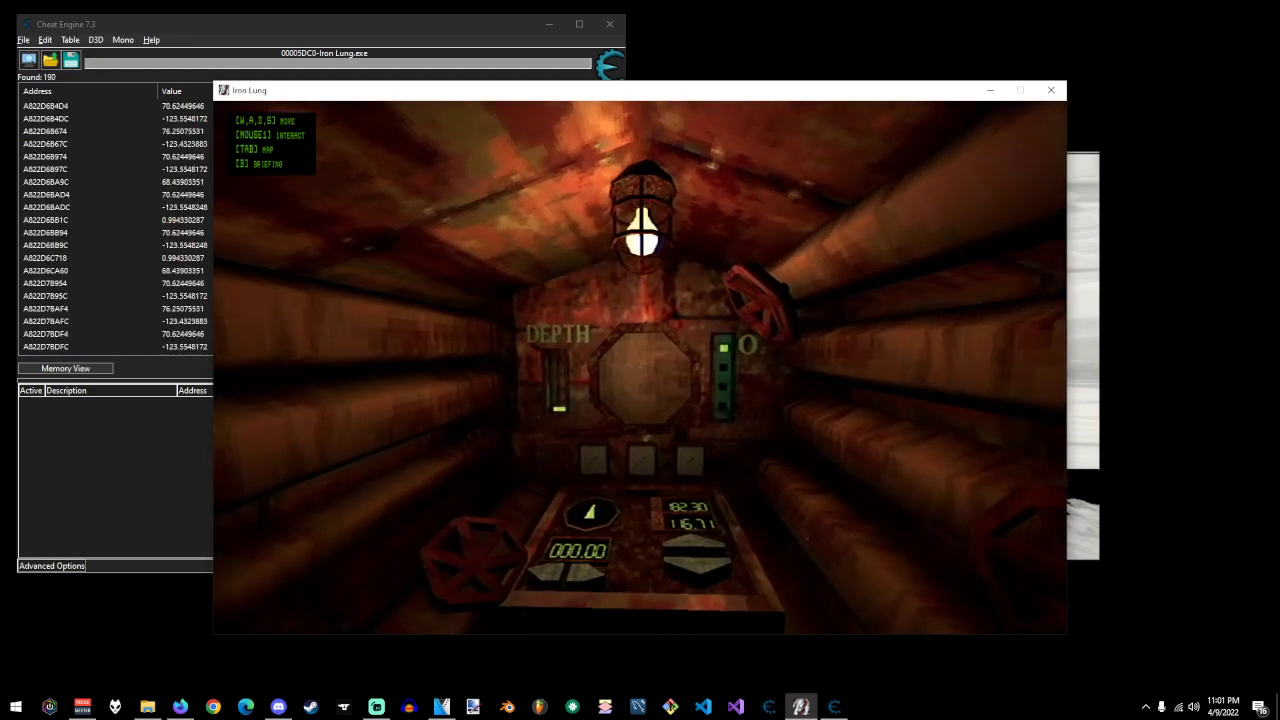
pyautogui.press('w')
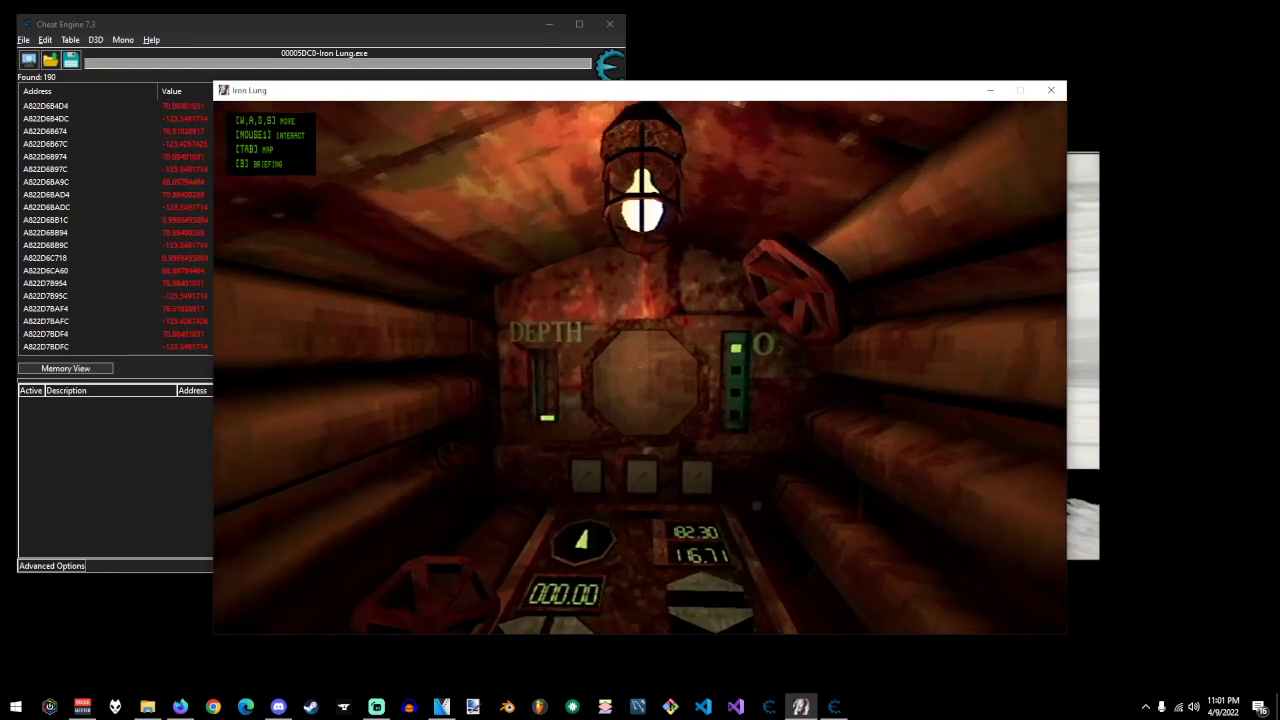
pyautogui.press('F2')
# Switch to Cheat Engine and narrow the results to values between 65 and 71.
pyautogui.hotkey('alt', 'Tab')
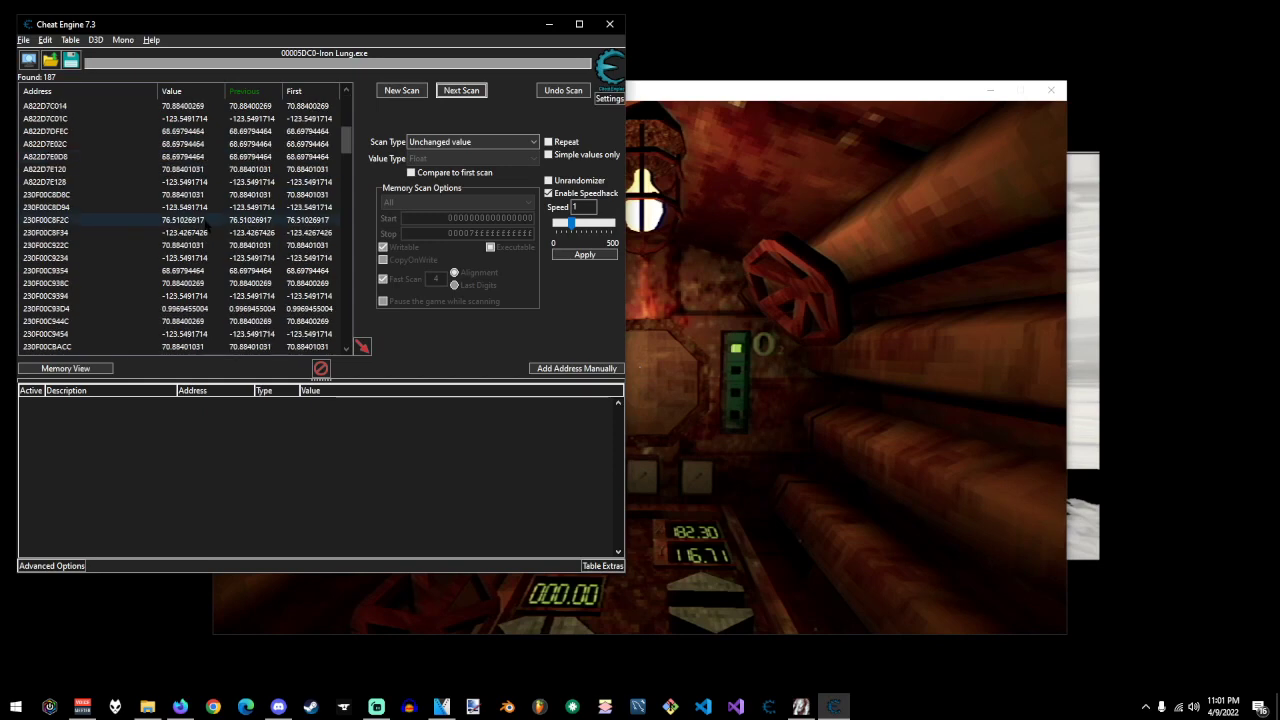
pyautogui.scroll(-20, 215, 190)
pyautogui.scroll(-1, 209, 228)
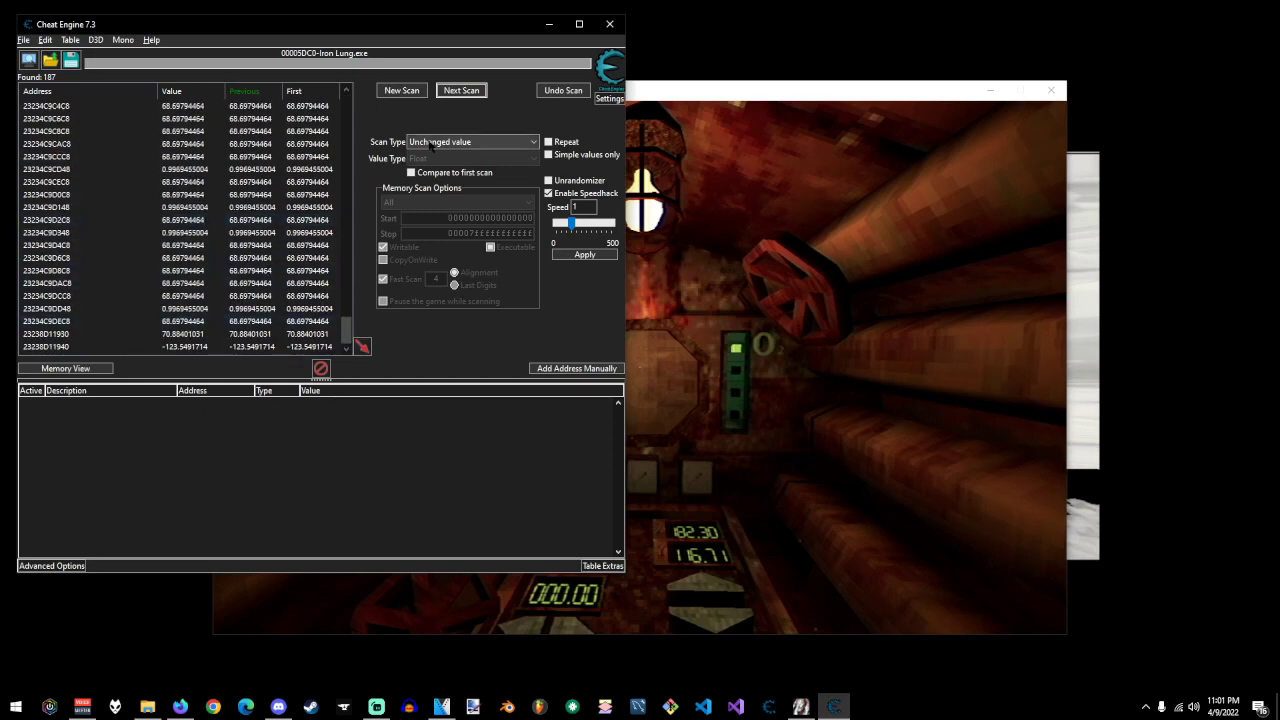
pyautogui.click(472, 143)
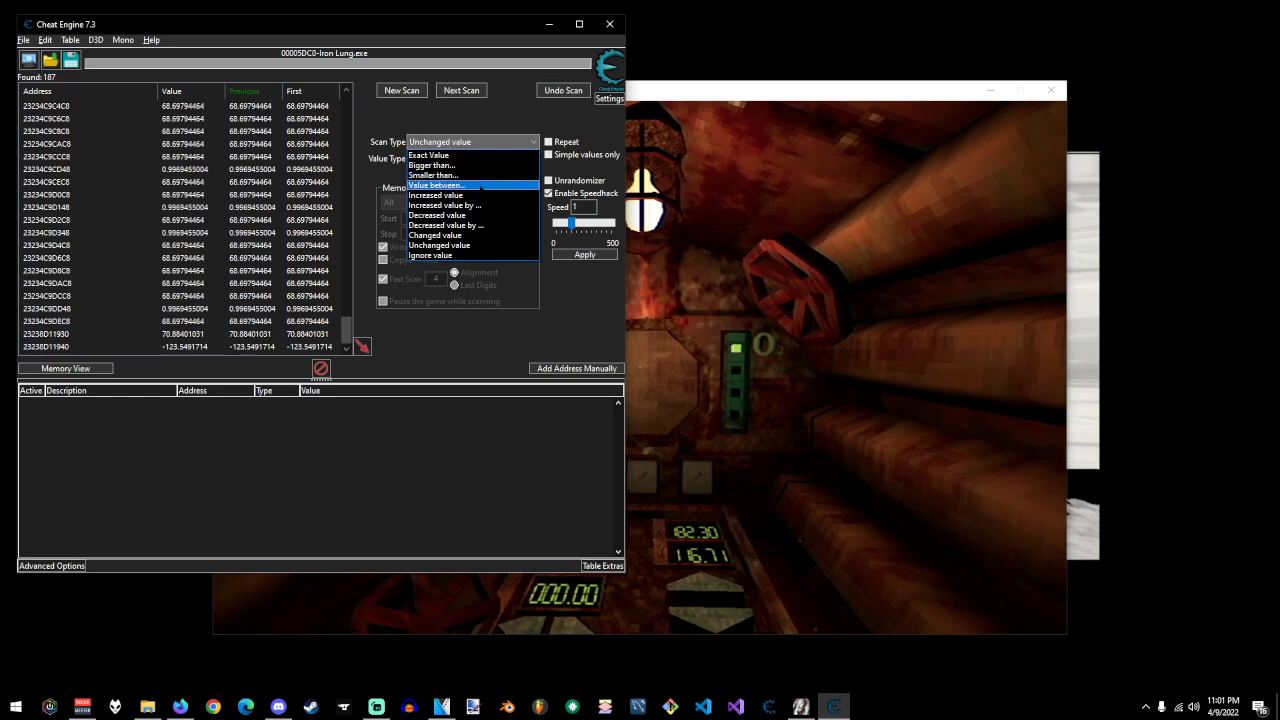
pyautogui.click(483, 186)
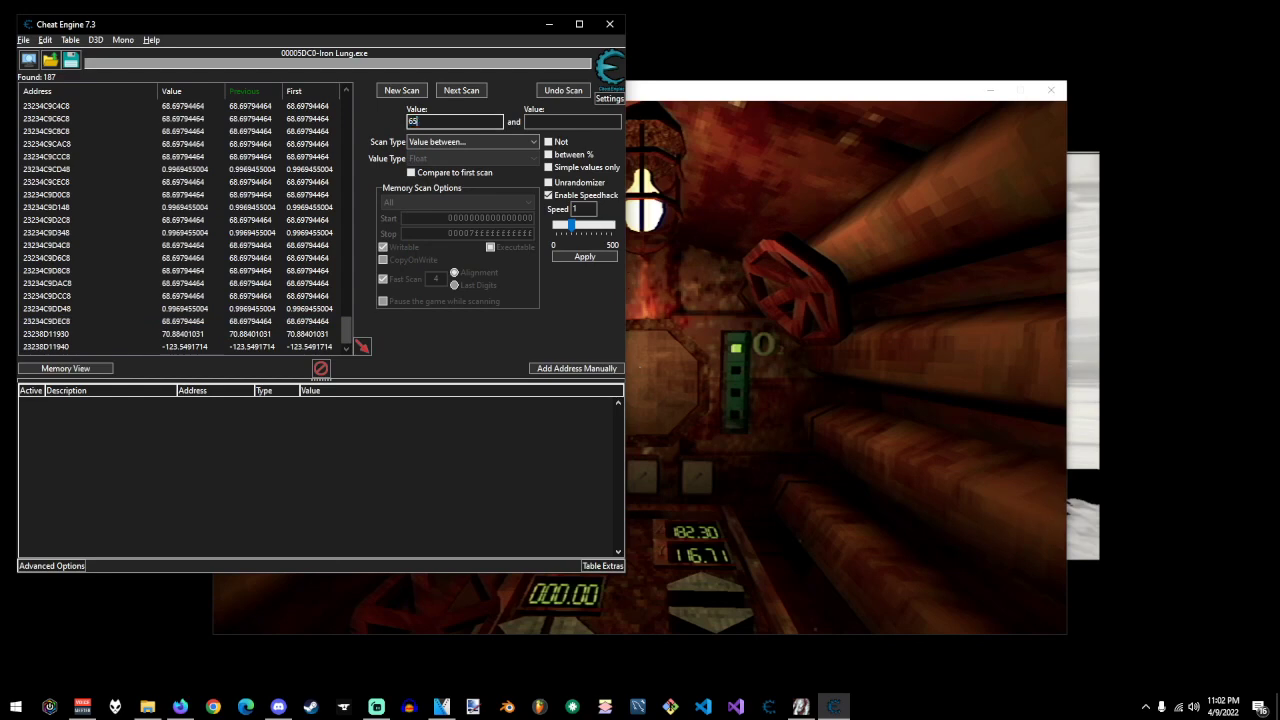
pyautogui.click(581, 123)
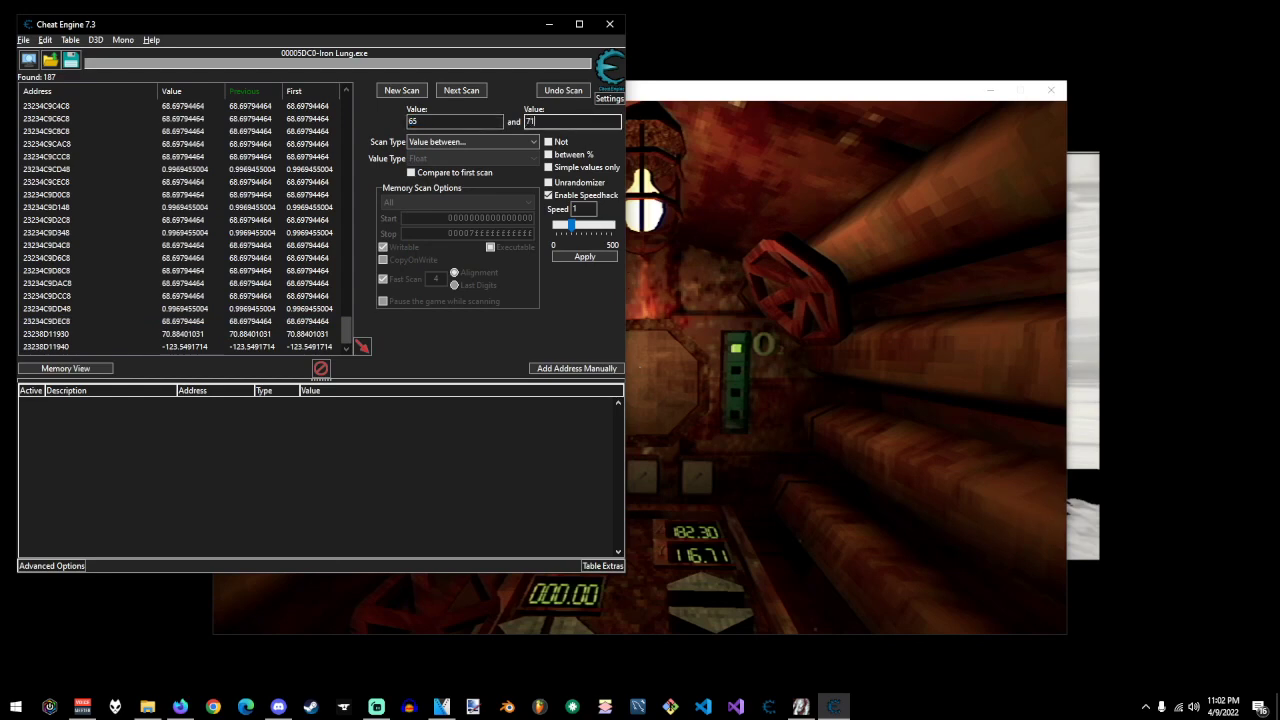
pyautogui.write('71')
pyautogui.click(454, 92)
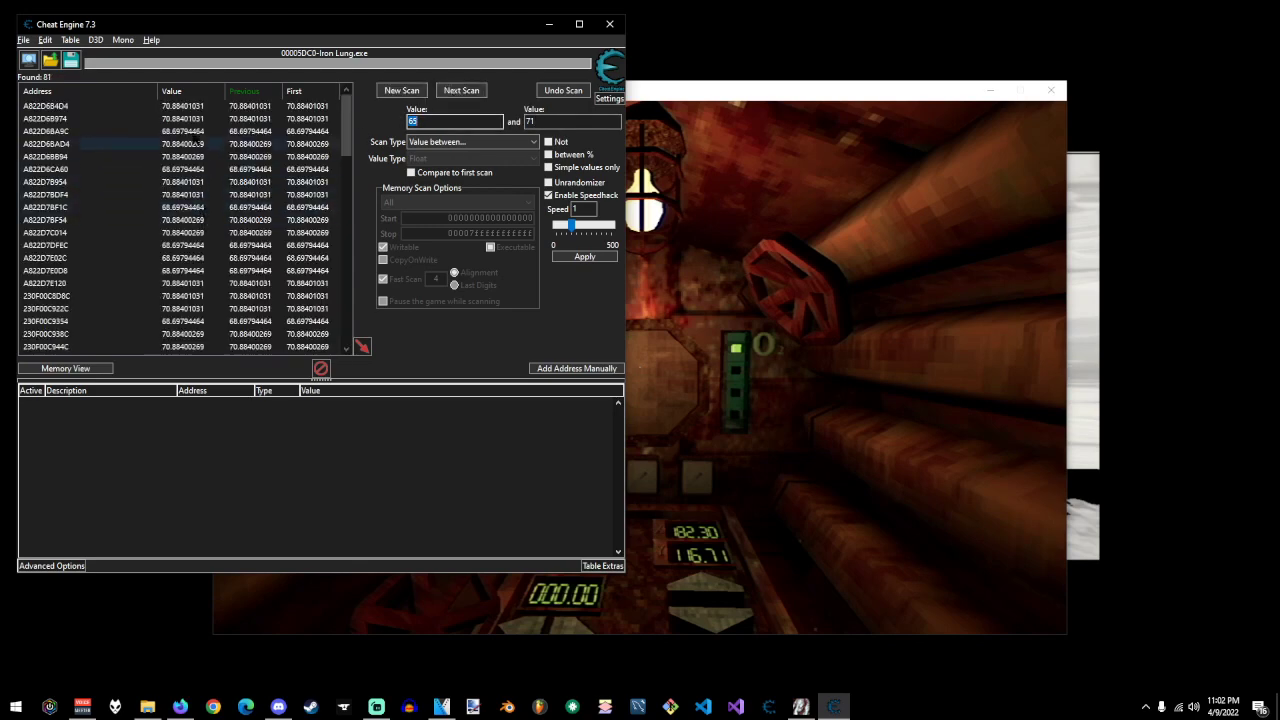
# Move the player back and forth in Iron Lung and check how the scan result values follow the movement.
pyautogui.click(175, 108)
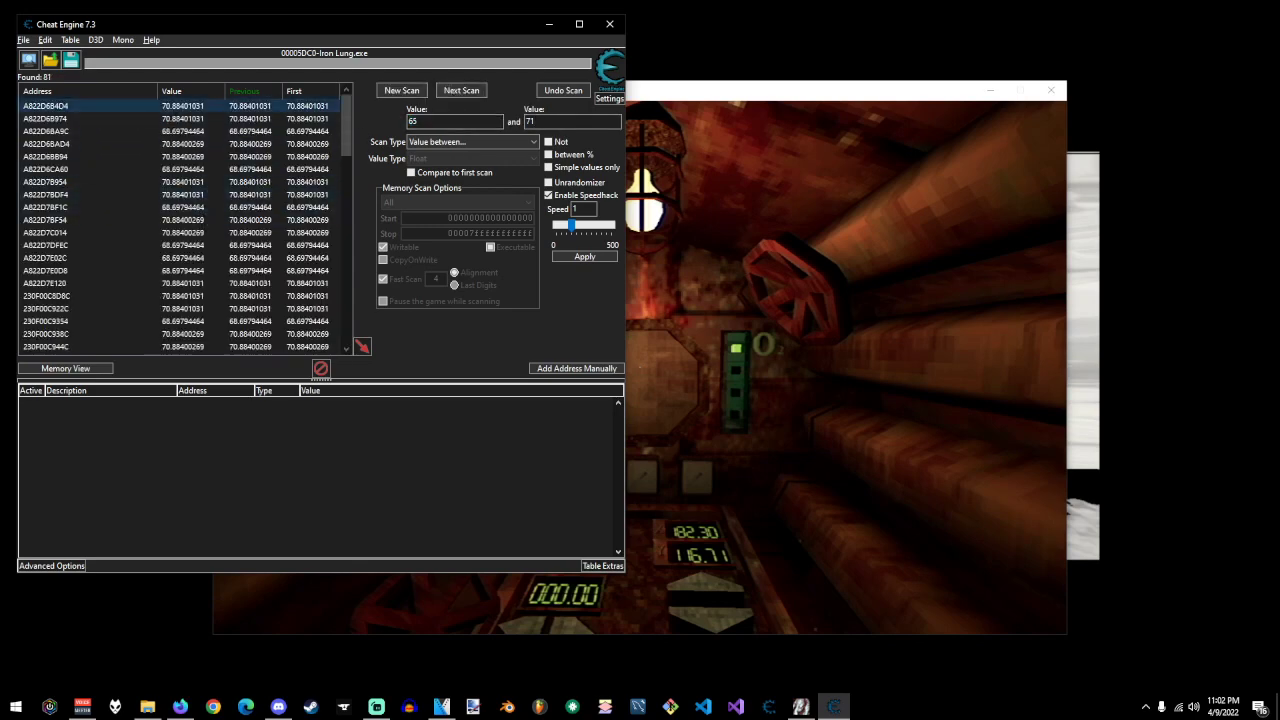
pyautogui.hotkey('alt', 'Tab')
pyautogui.press('s')
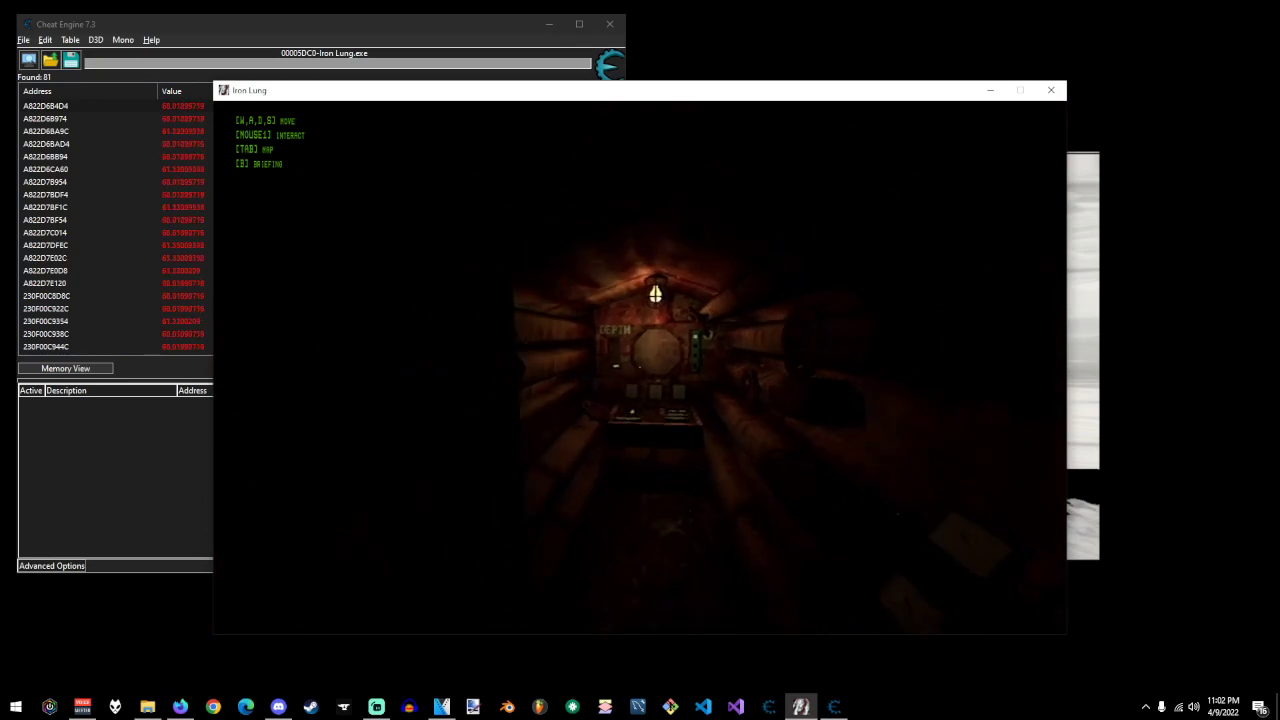
pyautogui.hotkey('alt', 'Tab')
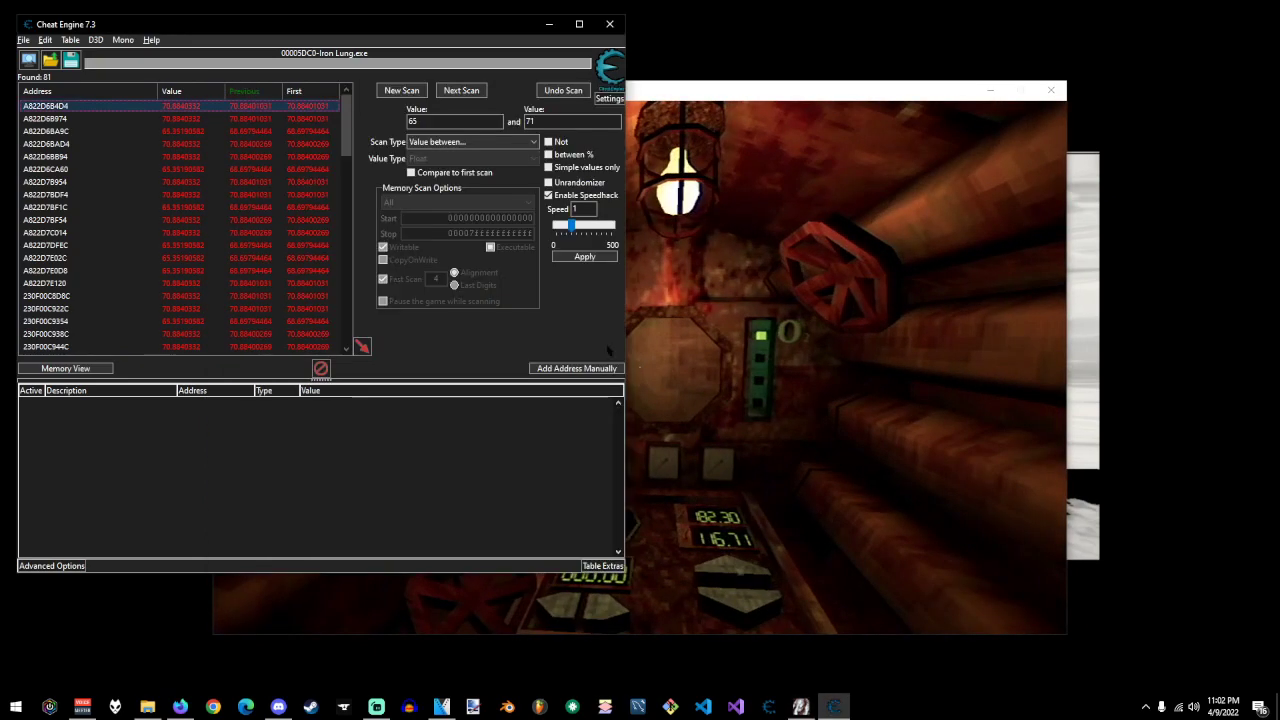
# Add A822D6B4D4, A822D6B974, A822D6BAD4, A822D6BB94, A822D7B954 and A822D7BDF4 to the address list.
pyautogui.doubleClick(168, 107)
pyautogui.doubleClick(178, 119)
pyautogui.doubleClick(188, 144)
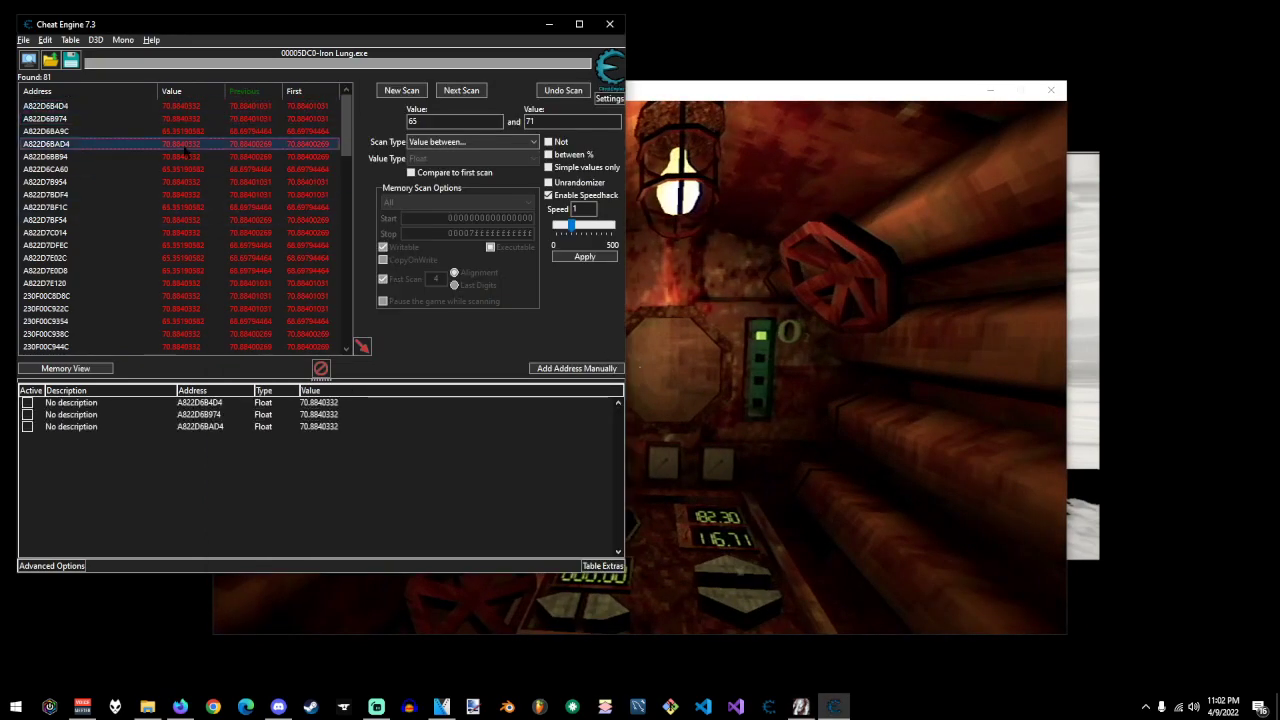
pyautogui.doubleClick(192, 157)
pyautogui.doubleClick(196, 182)
pyautogui.doubleClick(196, 194)
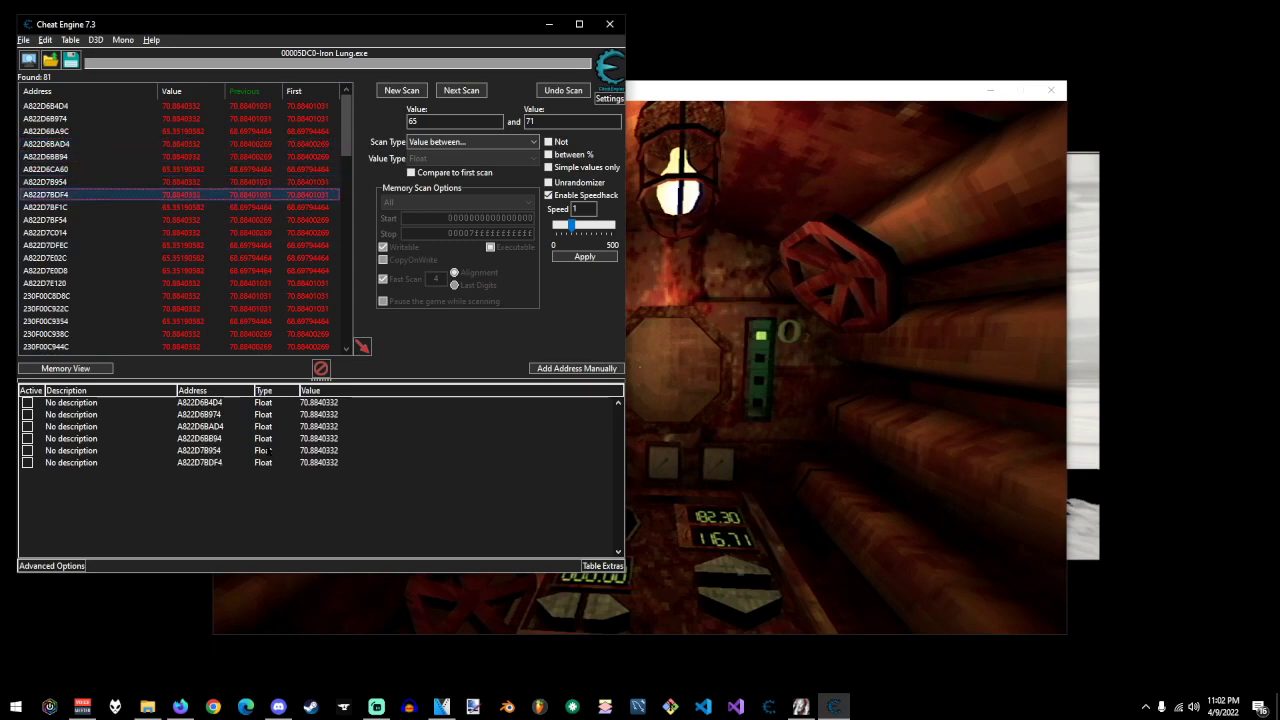
# Freeze all six address list entries and test them by moving the player in Iron Lung.
pyautogui.click(30, 450)
pyautogui.click(27, 438)
pyautogui.click(27, 426)
pyautogui.click(27, 414)
pyautogui.click(27, 402)
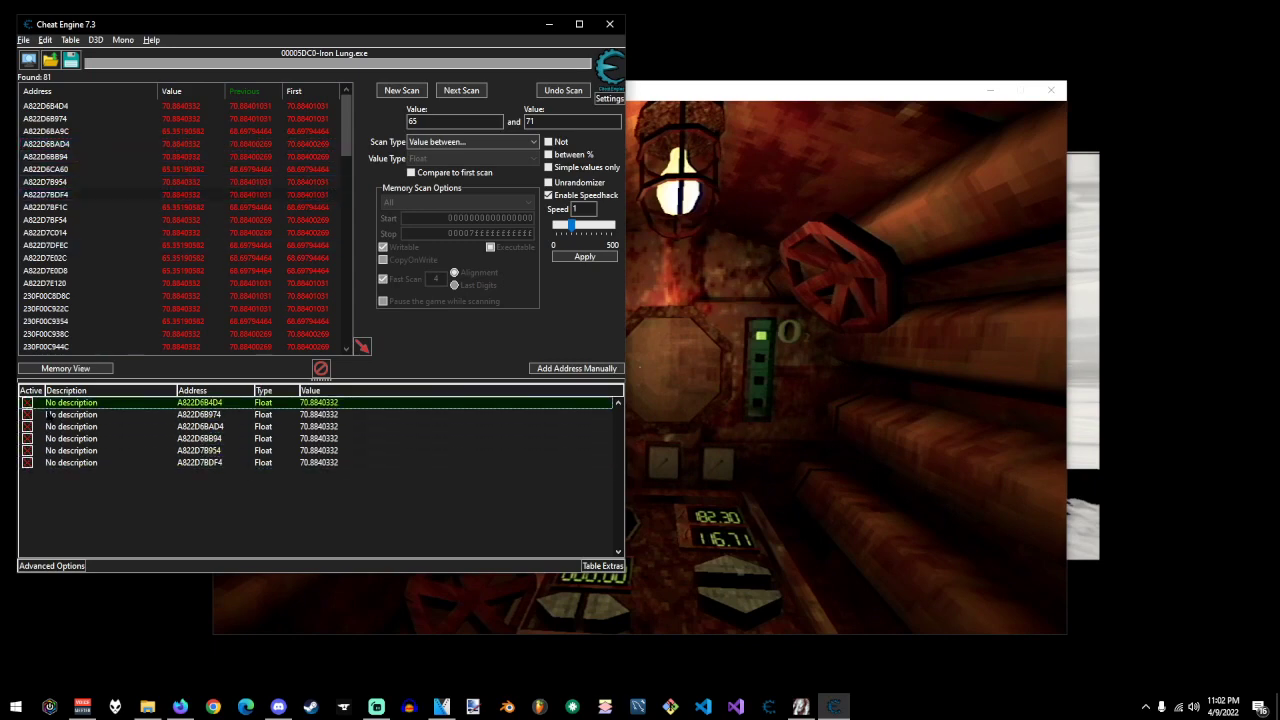
pyautogui.hotkey('alt', 'Tab')
pyautogui.hotkey('alt', 'Tab')
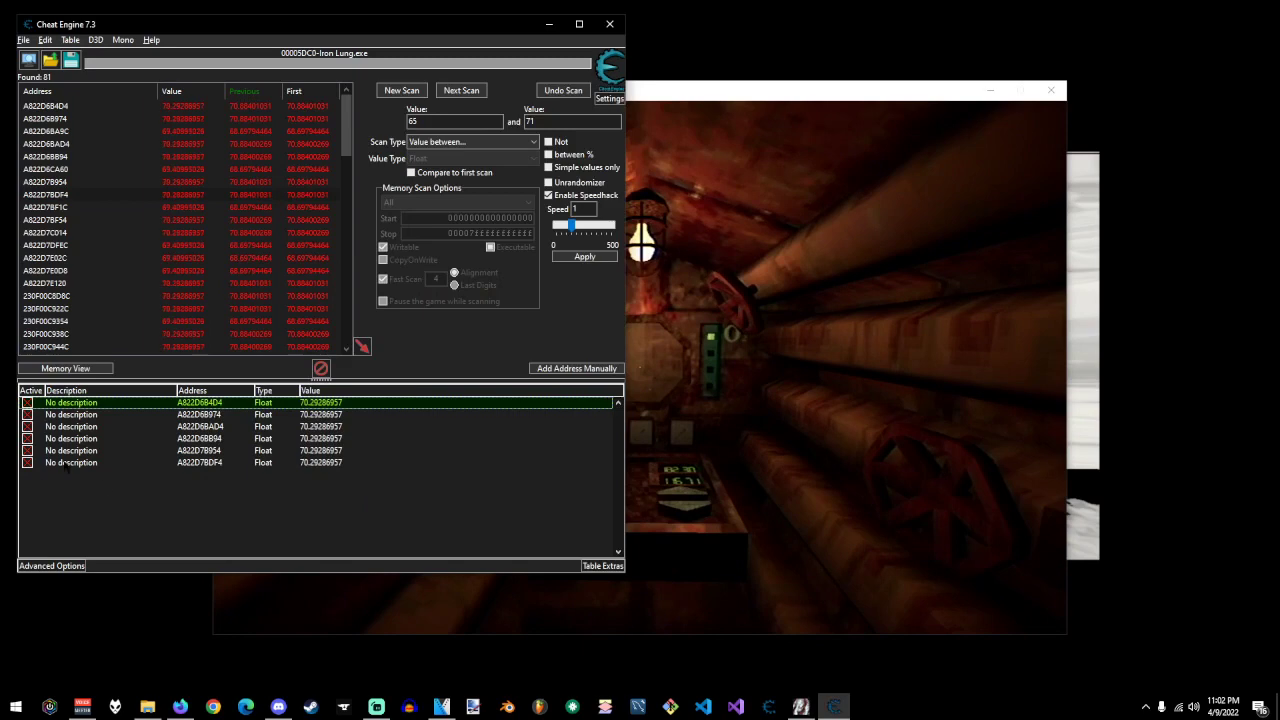
# Unfreeze the six tested entries and delete them from the address list.
pyautogui.click(28, 462)
pyautogui.click(28, 450)
pyautogui.click(28, 438)
pyautogui.click(28, 426)
pyautogui.click(28, 414)
pyautogui.click(28, 402)
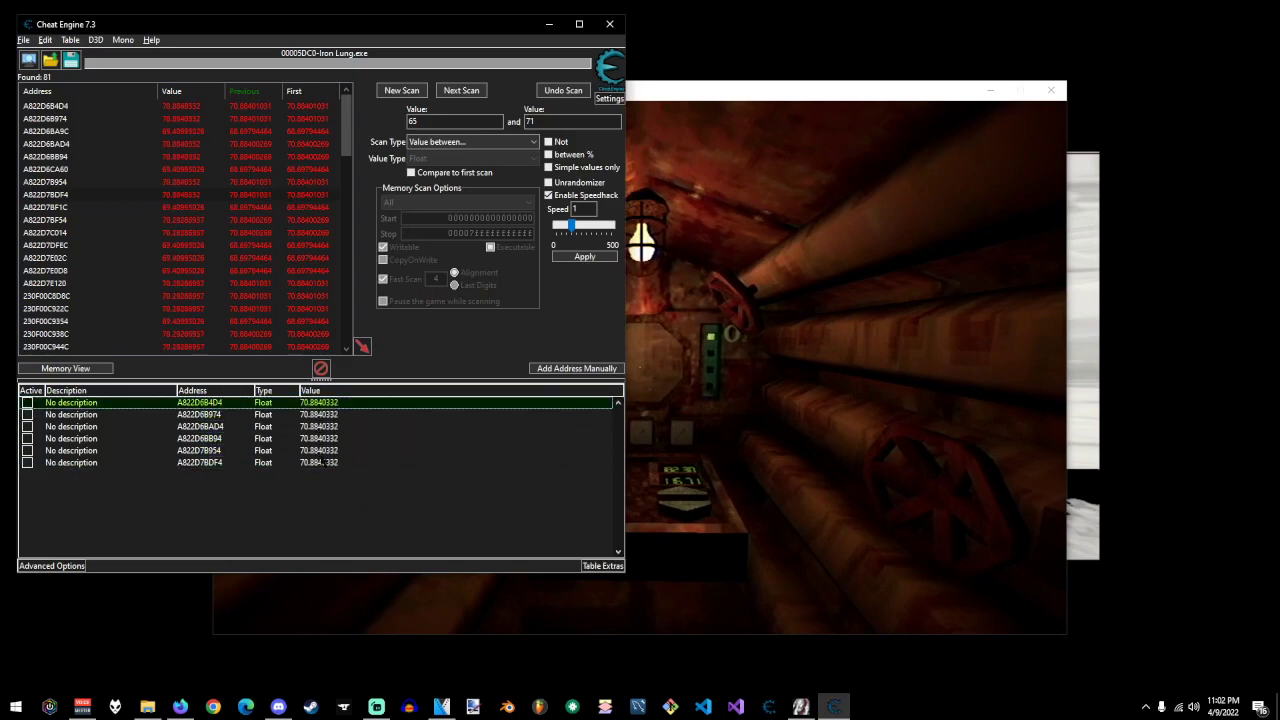
pyautogui.keyDown('shift'); pyautogui.click(318, 463); pyautogui.keyUp('shift')
pyautogui.press('Delete')
pyautogui.click(673, 354)
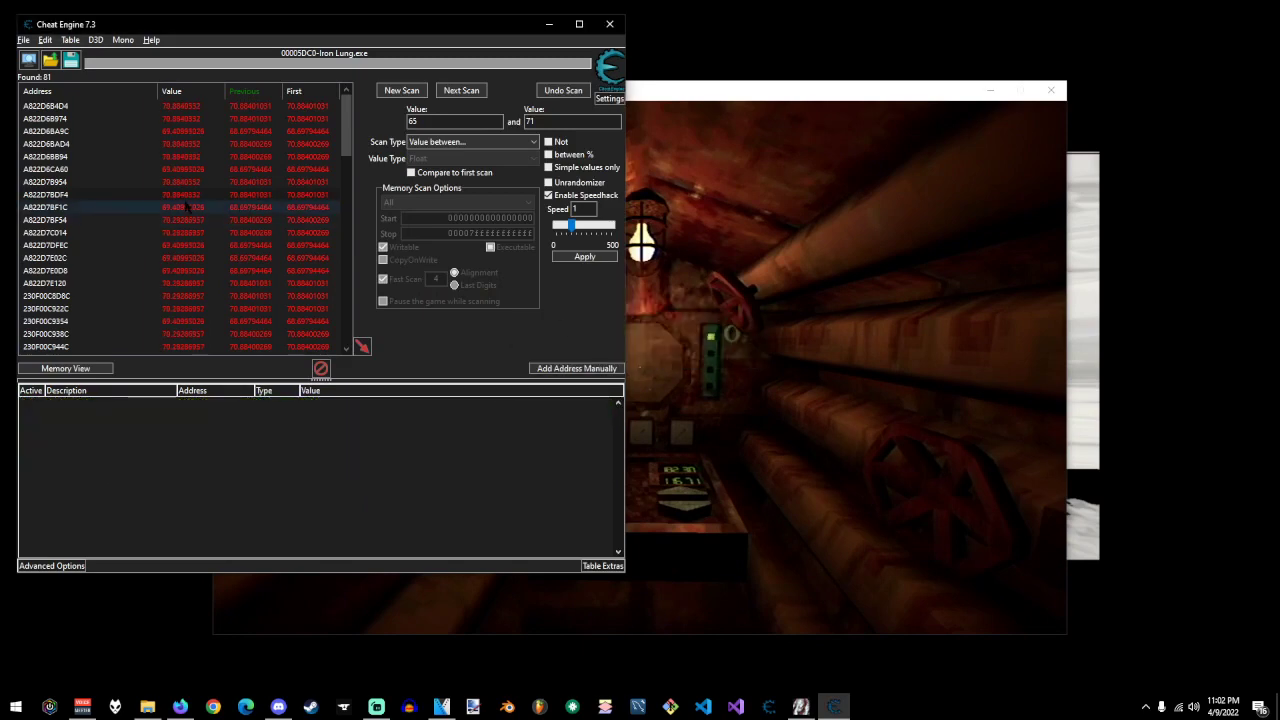
# Select result A822D7BF1C and move the player away from the console in Iron Lung to compare its value with the others.
pyautogui.click(186, 206)
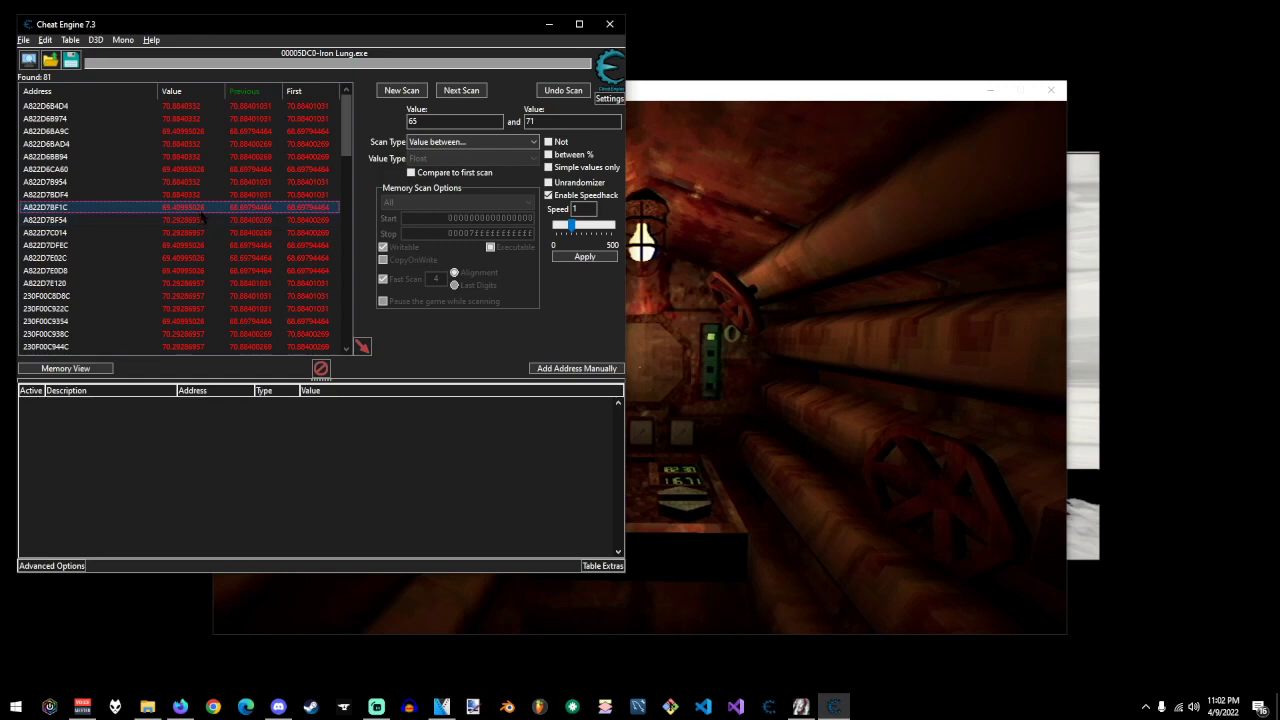
pyautogui.hotkey('alt', 'Tab')
pyautogui.press('s')
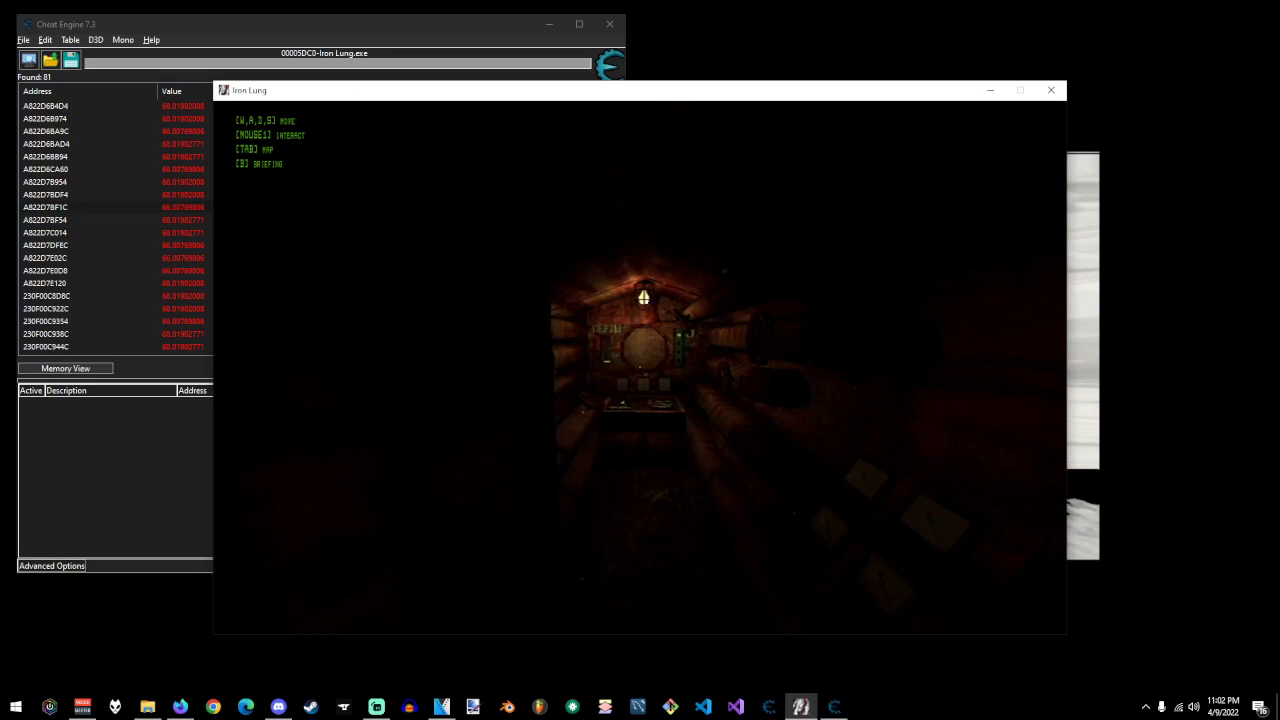
# Narrow the scan results with repeated next scans while moving the player towards and away from the console in Iron Lung.
pyautogui.press('F2')
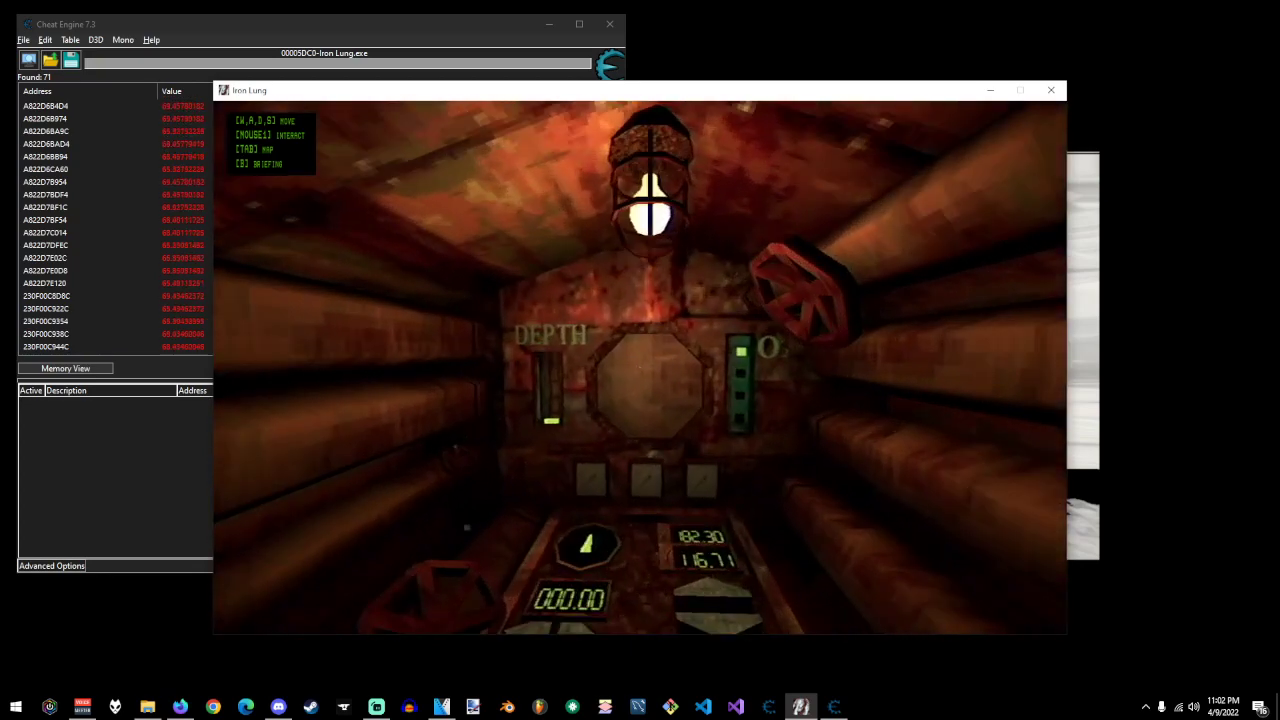
pyautogui.press('F2')
pyautogui.press('s')
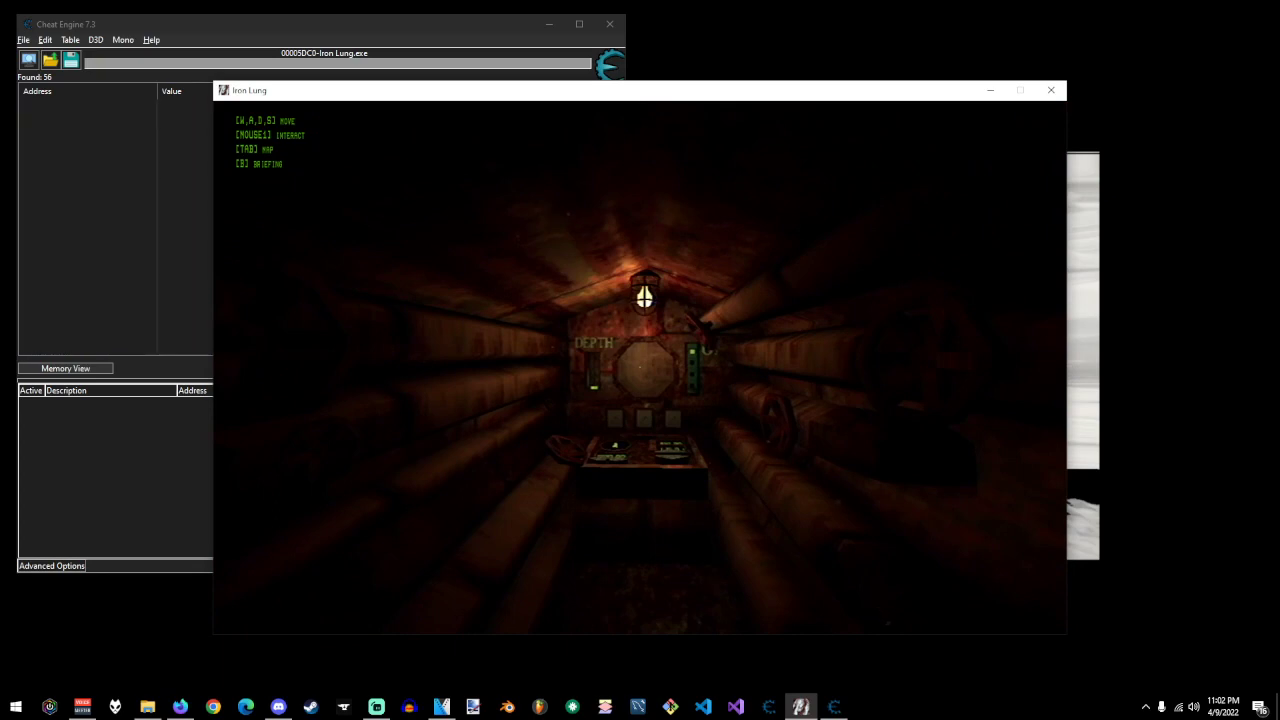
# Add A822D6B4D4, A822D6B974, A822D6BA9C, A822D6BAD4, A822D6BB94, A822D7B954, A822D7BDF4, A822D7BF54, A822D7C014, A822D7E120 and 230F00C8D8C to the address list in Cheat Engine.
pyautogui.click(180, 230)
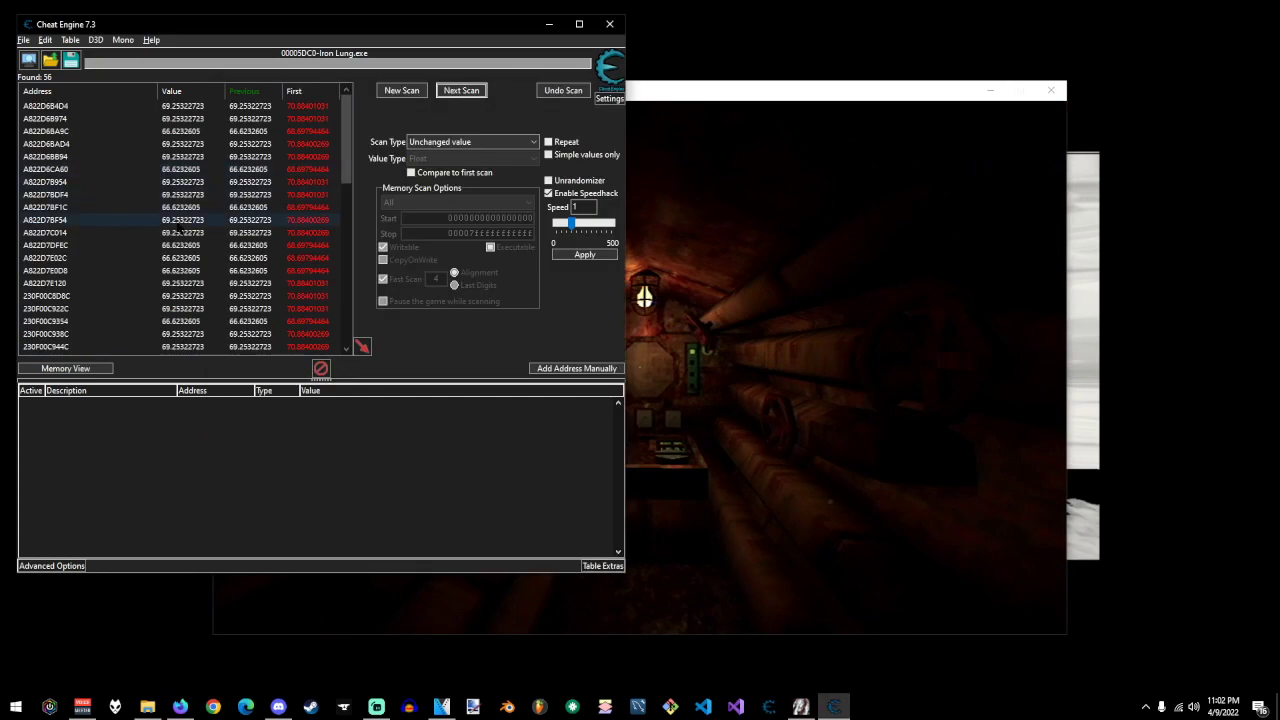
pyautogui.doubleClick(200, 105)
pyautogui.doubleClick(202, 118)
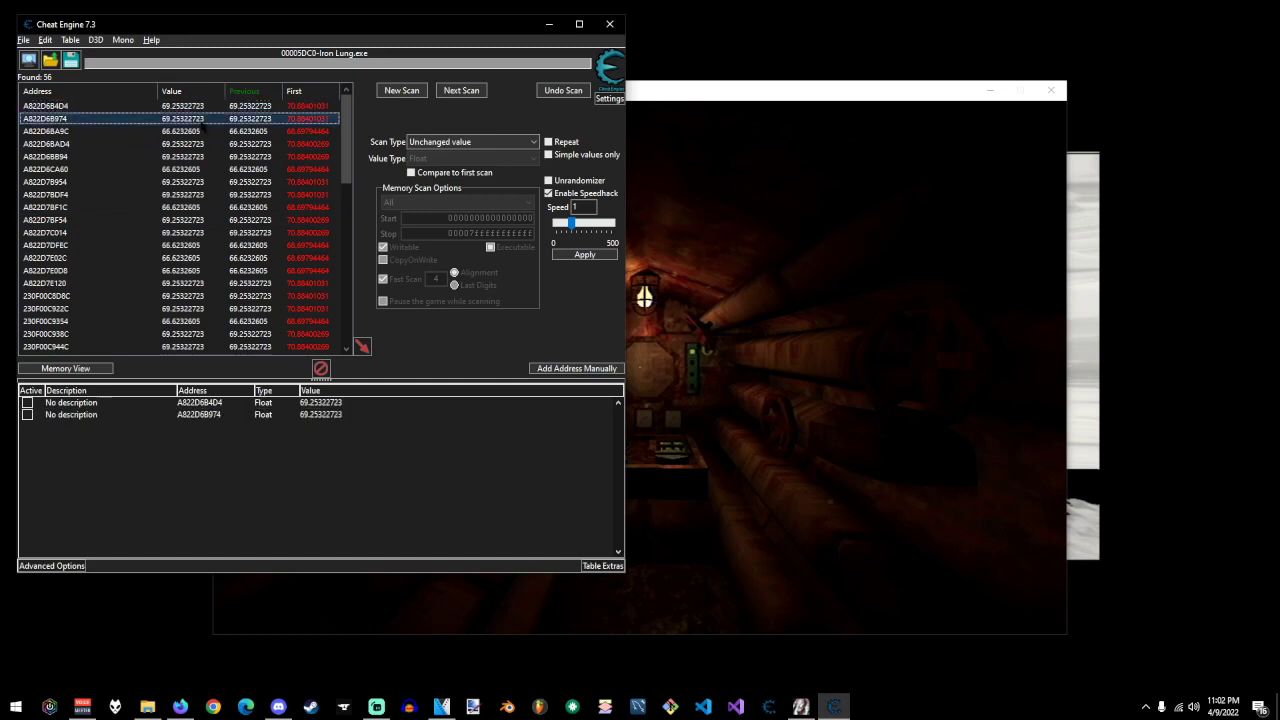
pyautogui.doubleClick(206, 131)
pyautogui.doubleClick(210, 144)
pyautogui.doubleClick(212, 157)
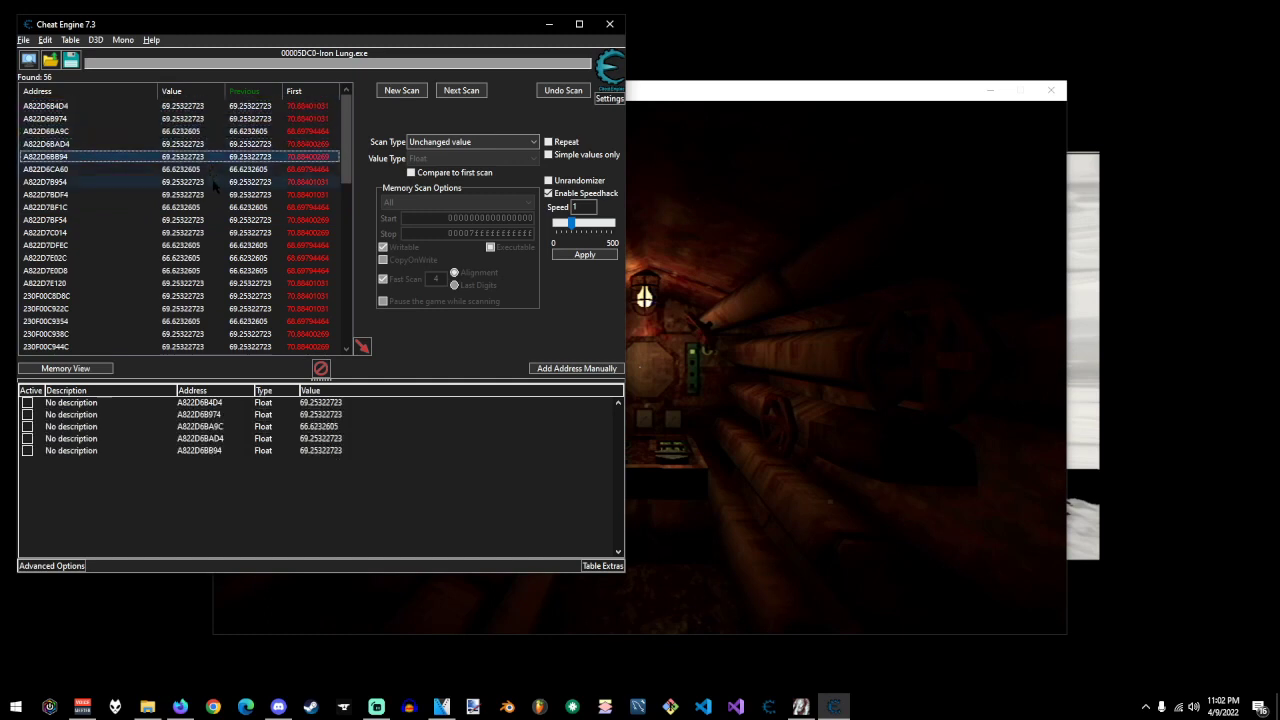
pyautogui.doubleClick(213, 182)
pyautogui.doubleClick(215, 194)
pyautogui.doubleClick(216, 219)
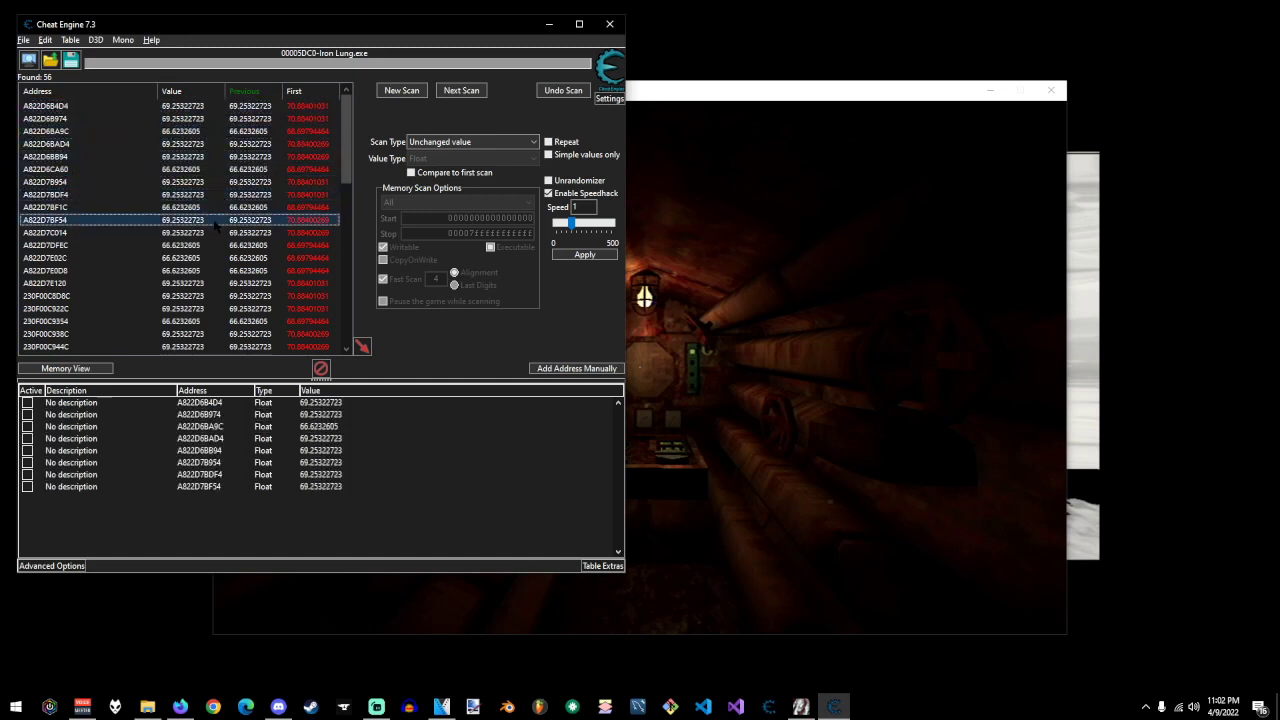
pyautogui.doubleClick(215, 232)
pyautogui.doubleClick(200, 283)
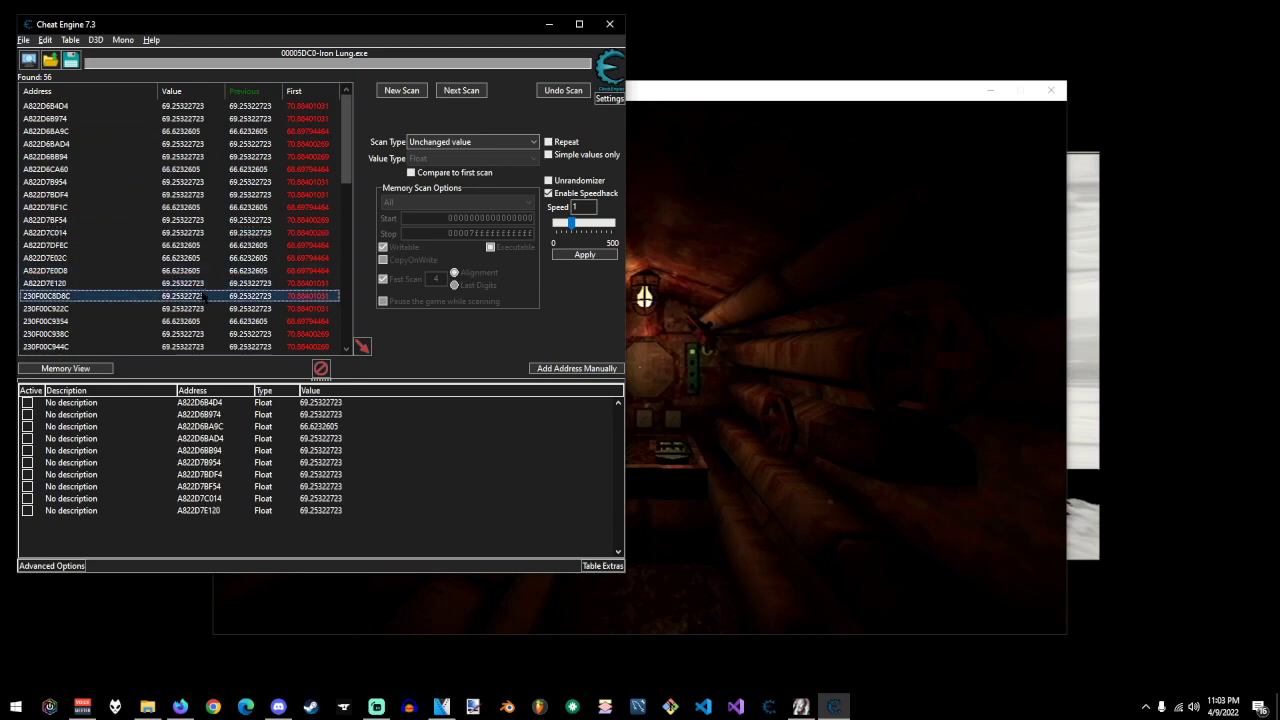
pyautogui.doubleClick(201, 296)
# Freeze all eleven entries in the address list.
pyautogui.click(28, 522)
pyautogui.click(28, 511)
pyautogui.click(28, 499)
pyautogui.click(28, 487)
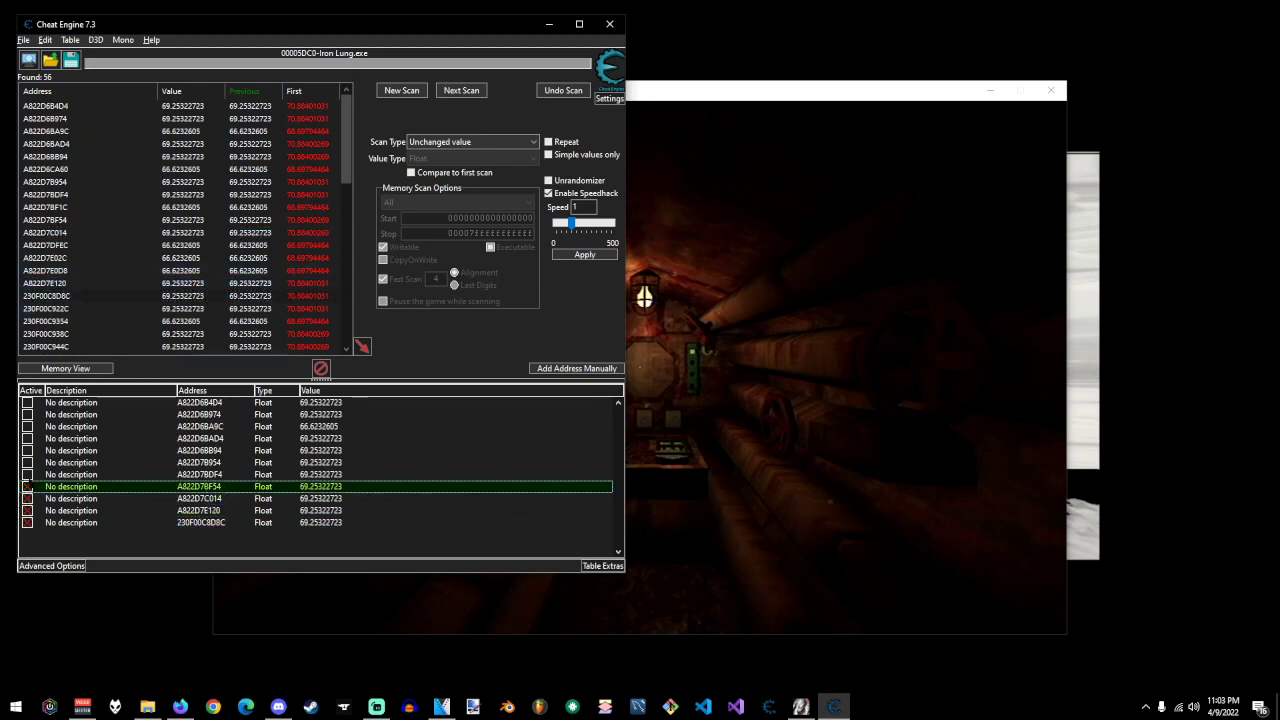
pyautogui.click(28, 475)
pyautogui.click(28, 463)
pyautogui.click(28, 451)
pyautogui.click(28, 439)
pyautogui.press('Up')
pyautogui.press('space')
pyautogui.press('Up')
pyautogui.press('space')
pyautogui.press('Up')
pyautogui.press('space')
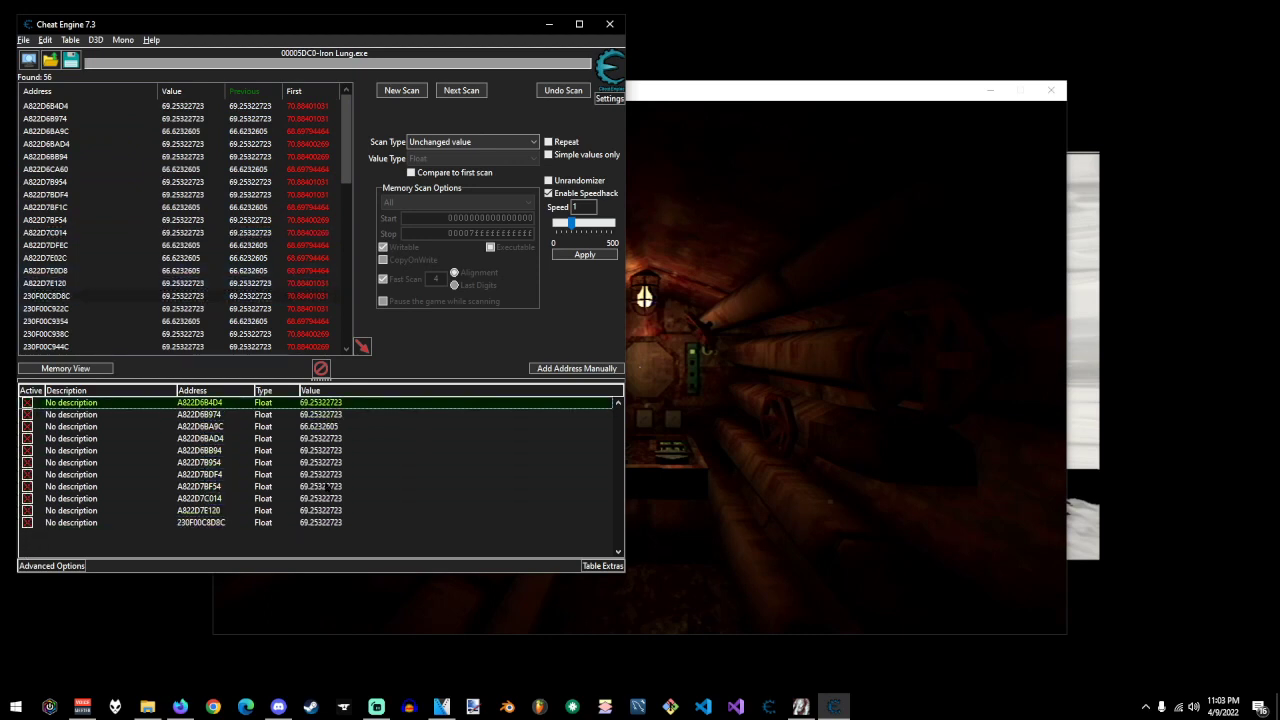
# Set all eleven frozen entries to 55 and check the effect on the player in Iron Lung.
pyautogui.click(318, 522)
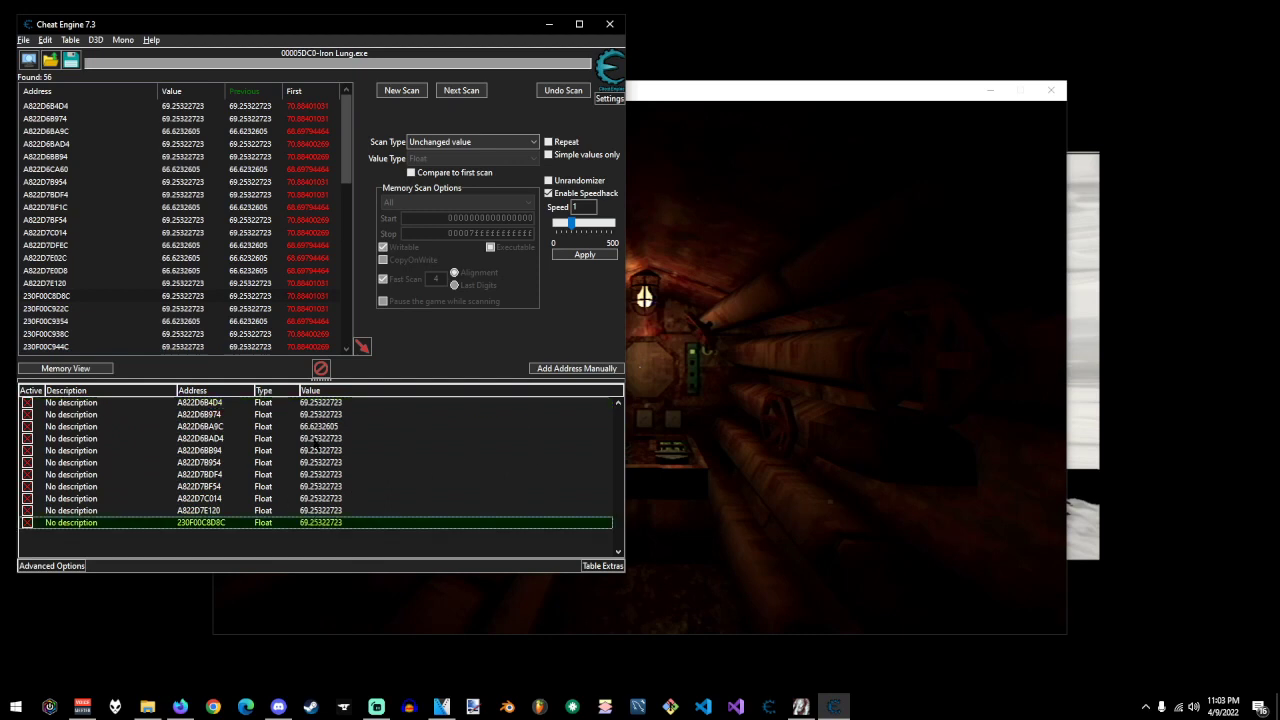
pyautogui.keyDown('shift'); pyautogui.click(316, 414); pyautogui.keyUp('shift')
pyautogui.press('Return')
pyautogui.write('55')
pyautogui.press('Return')
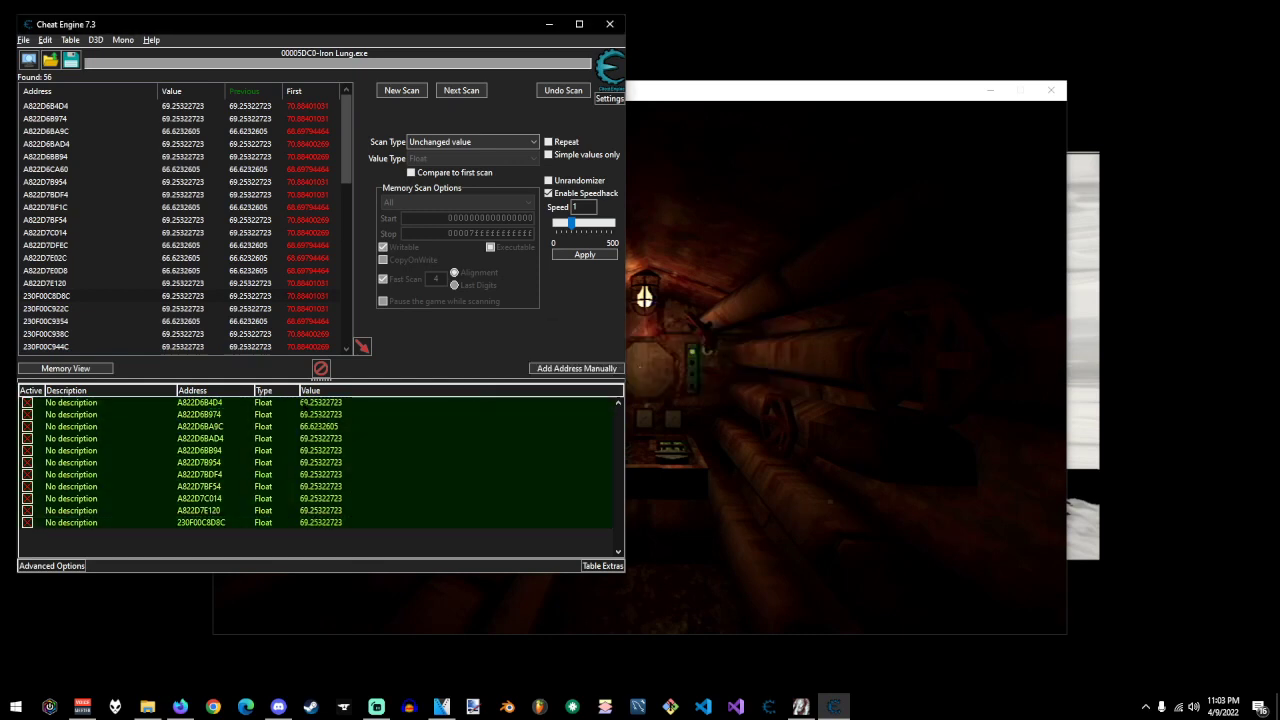
pyautogui.hotkey('alt', 'Tab')
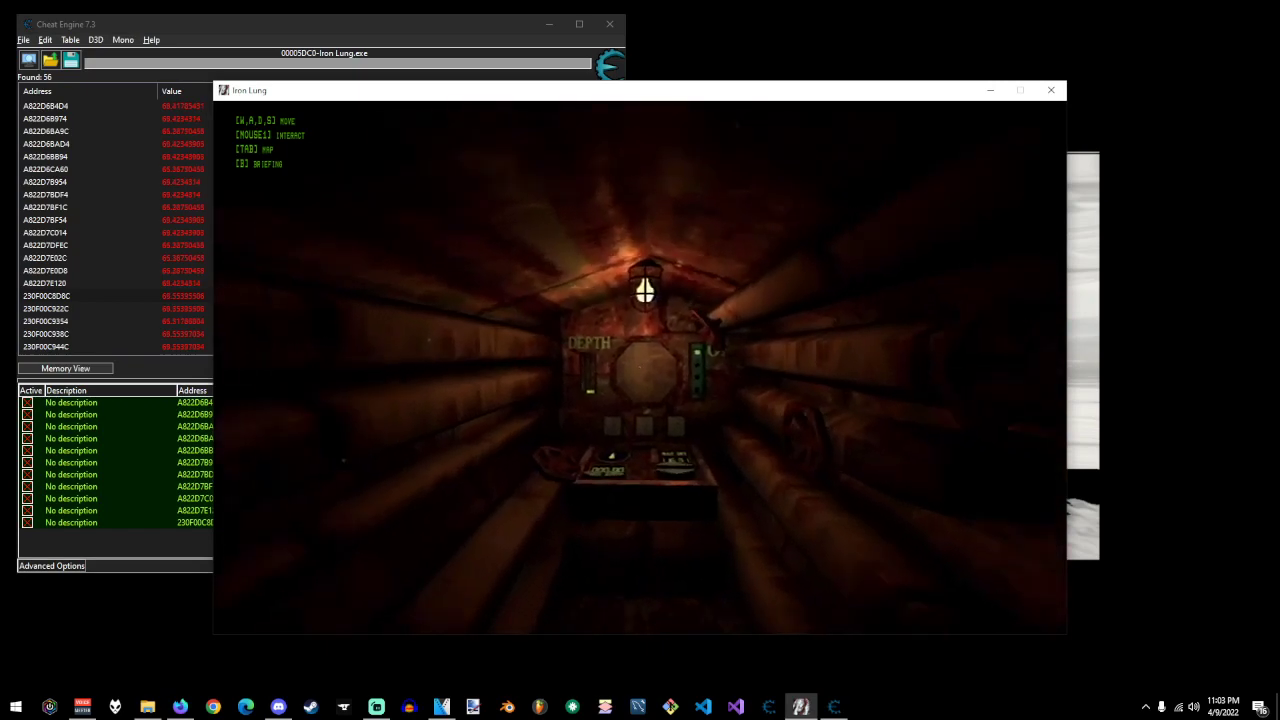
pyautogui.hotkey('alt', 'Tab')
# Unfreeze the eleven tested entries and delete them from the address list.
pyautogui.click(30, 498)
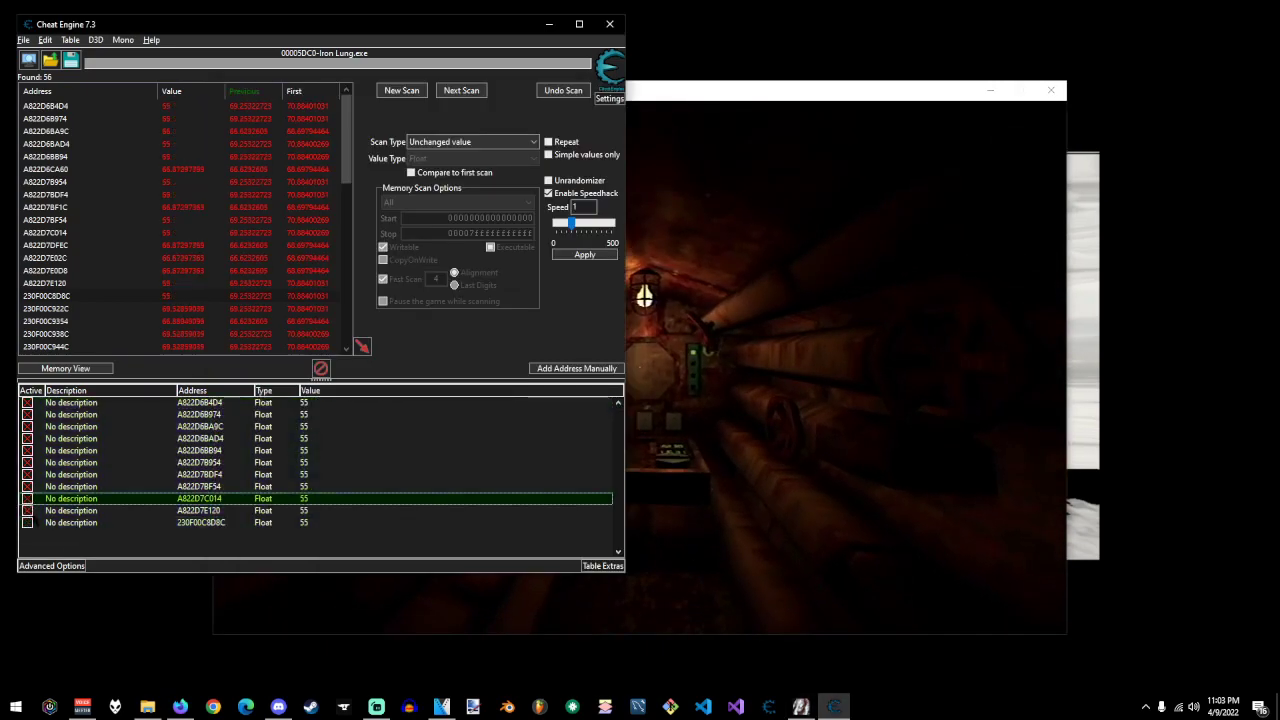
pyautogui.click(28, 511)
pyautogui.click(28, 499)
pyautogui.click(28, 487)
pyautogui.click(28, 475)
pyautogui.click(28, 463)
pyautogui.click(28, 451)
pyautogui.click(28, 439)
pyautogui.click(28, 427)
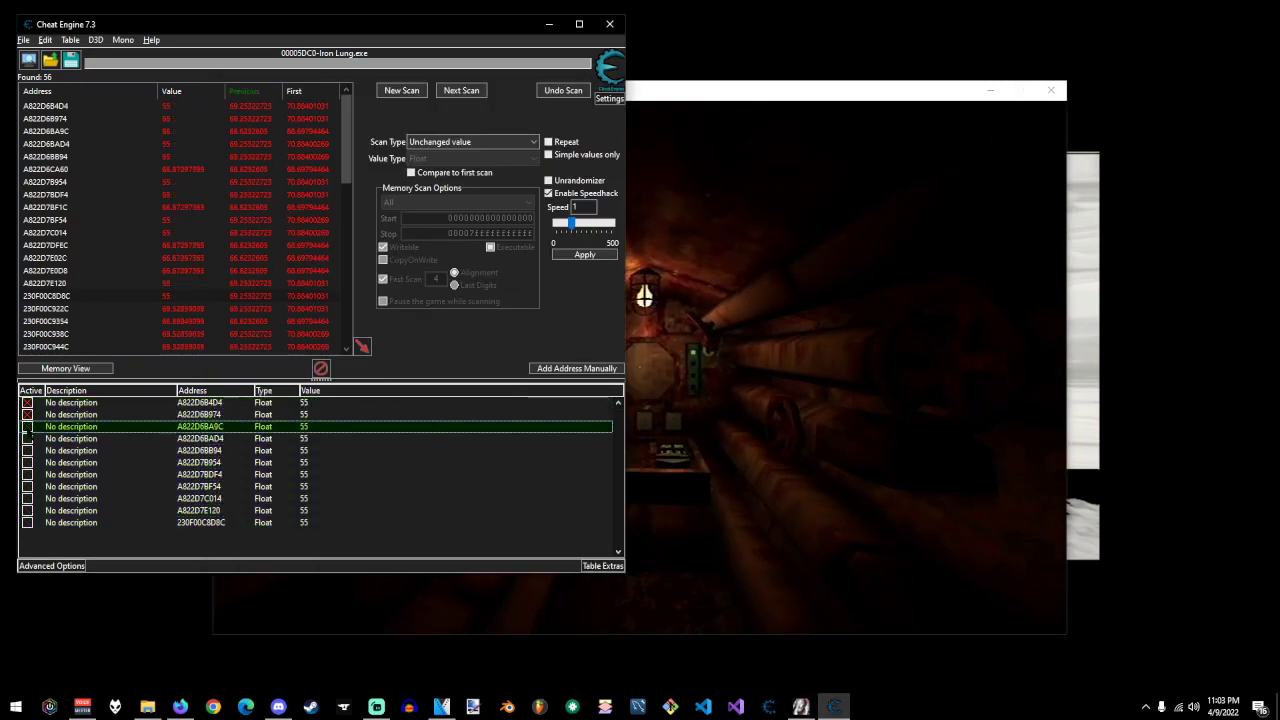
pyautogui.press('space')
pyautogui.press('Up')
pyautogui.press('space')
pyautogui.press('Up')
pyautogui.keyDown('shift'); pyautogui.click(309, 521); pyautogui.keyUp('shift')
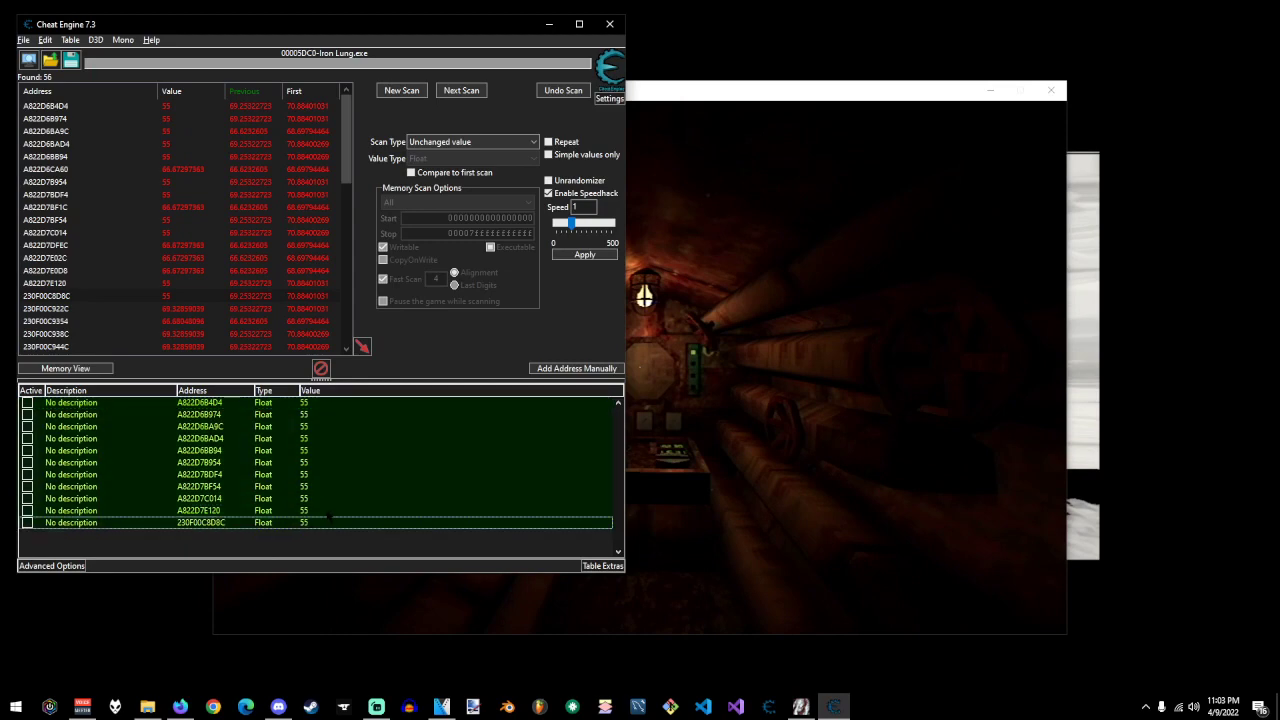
pyautogui.press('Delete')
# Add all remaining scan results to the address list at once.
pyautogui.click(664, 347)
pyautogui.scroll(-10, 194, 271)
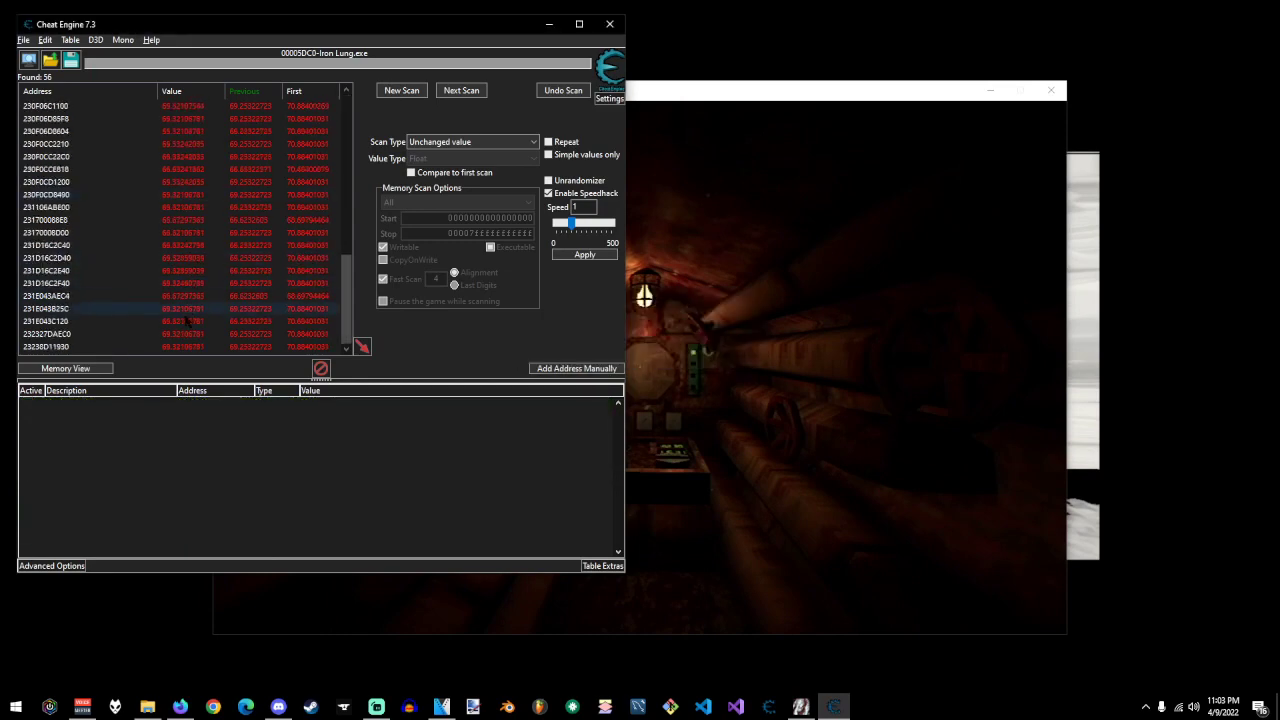
pyautogui.scroll(10, 180, 262)
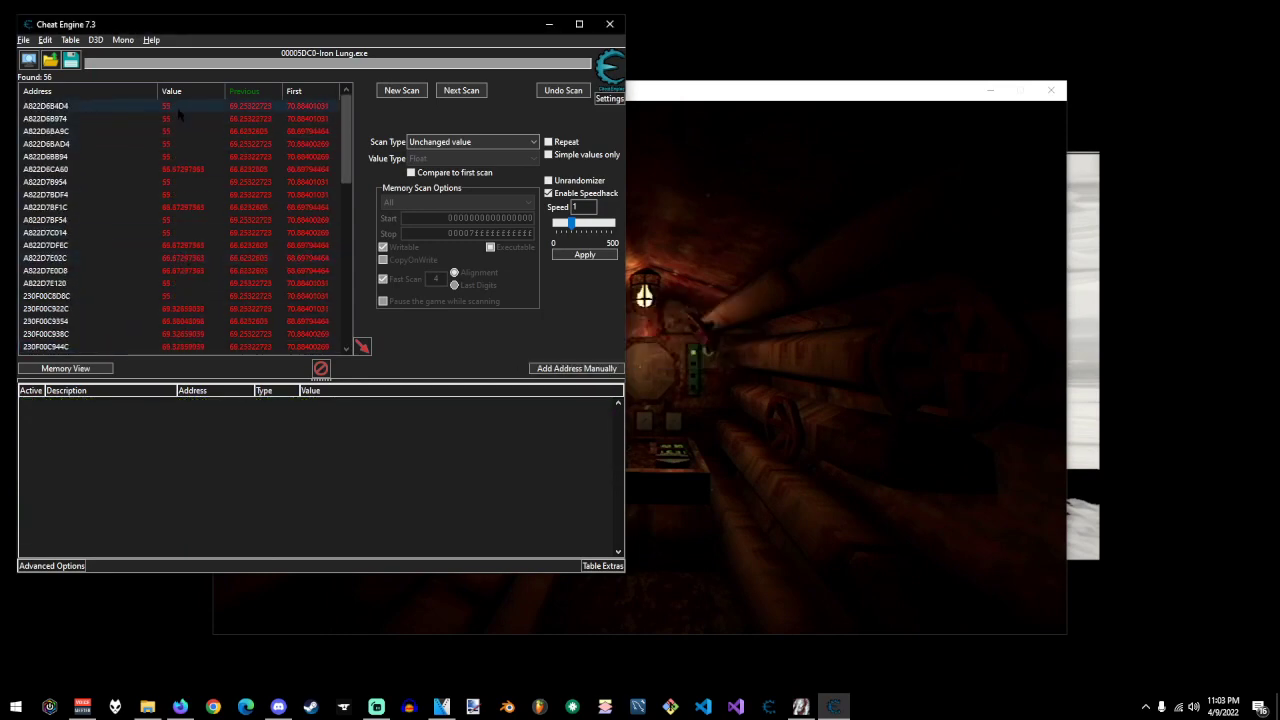
pyautogui.hotkey('ctrl', 'a')
pyautogui.click(362, 346)
pyautogui.scroll(-10, 318, 478)
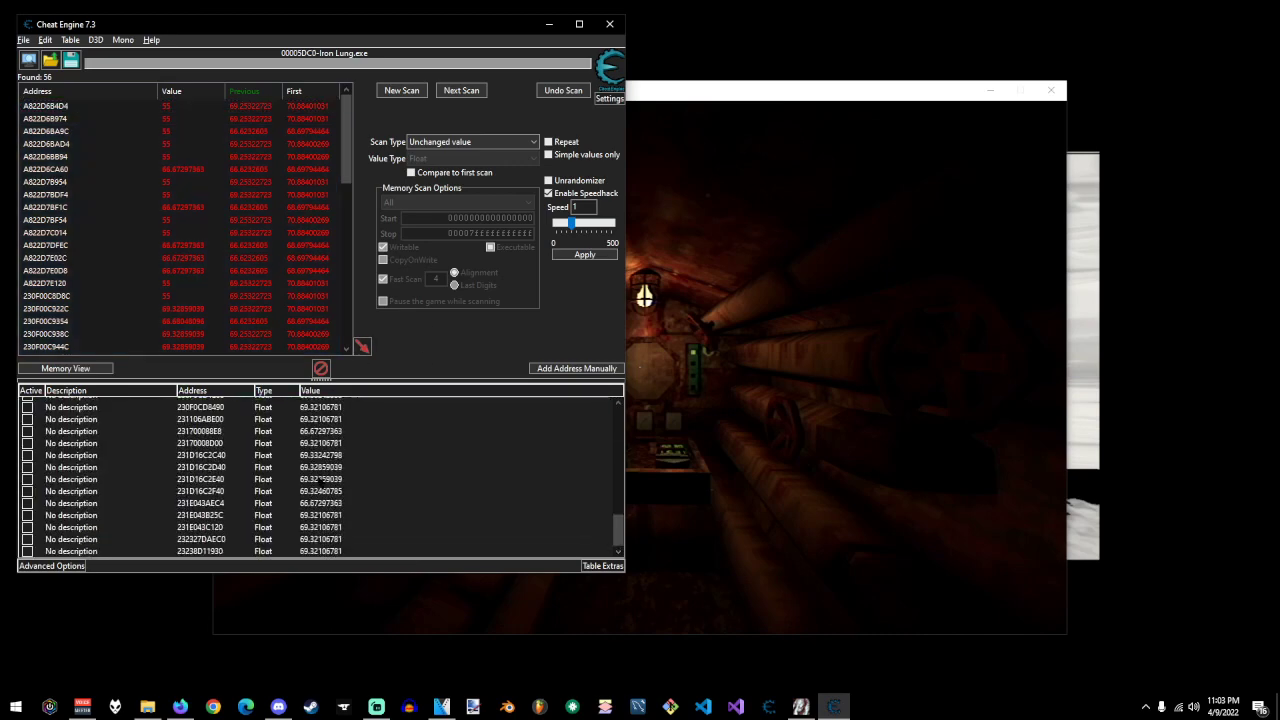
# Set every entry in the address list to 88 and check the effect on the player in Iron Lung.
pyautogui.hotkey('ctrl', 'a')
pyautogui.doubleClick(318, 553)
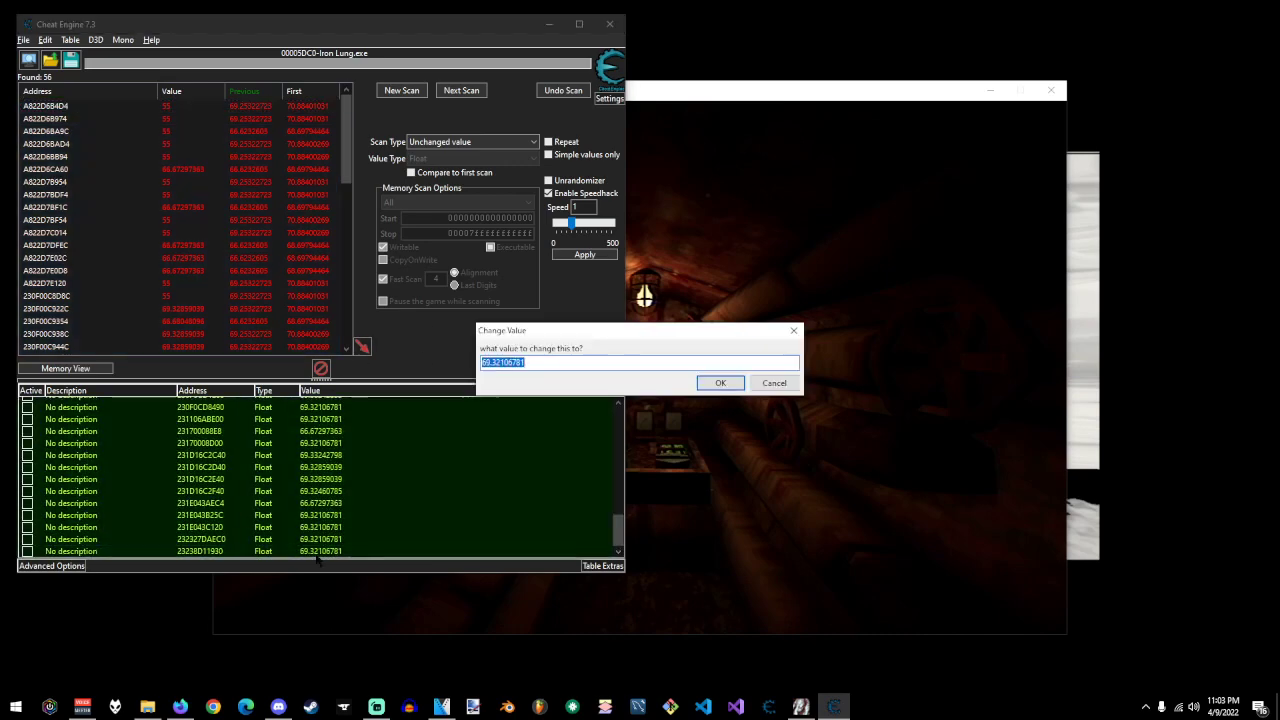
pyautogui.write('66')
pyautogui.press('Return')
pyautogui.hotkey('alt', 'Tab')
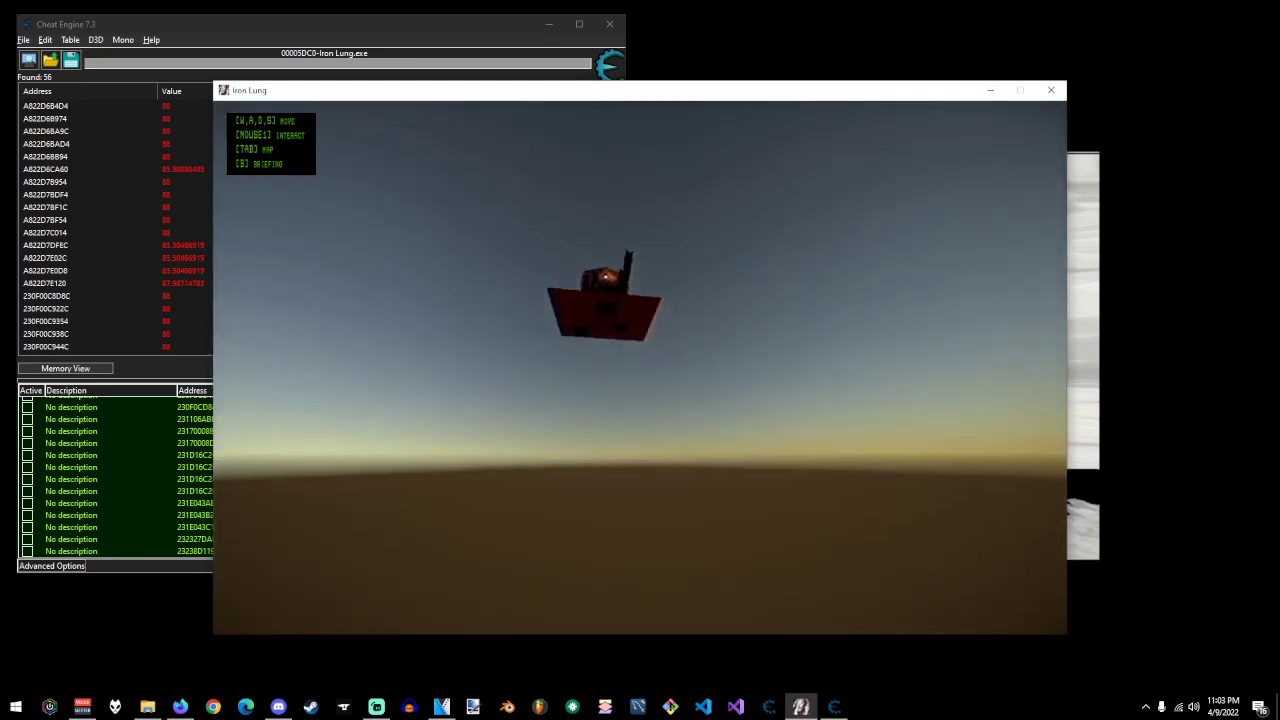
pyautogui.hotkey('alt', 'Tab')
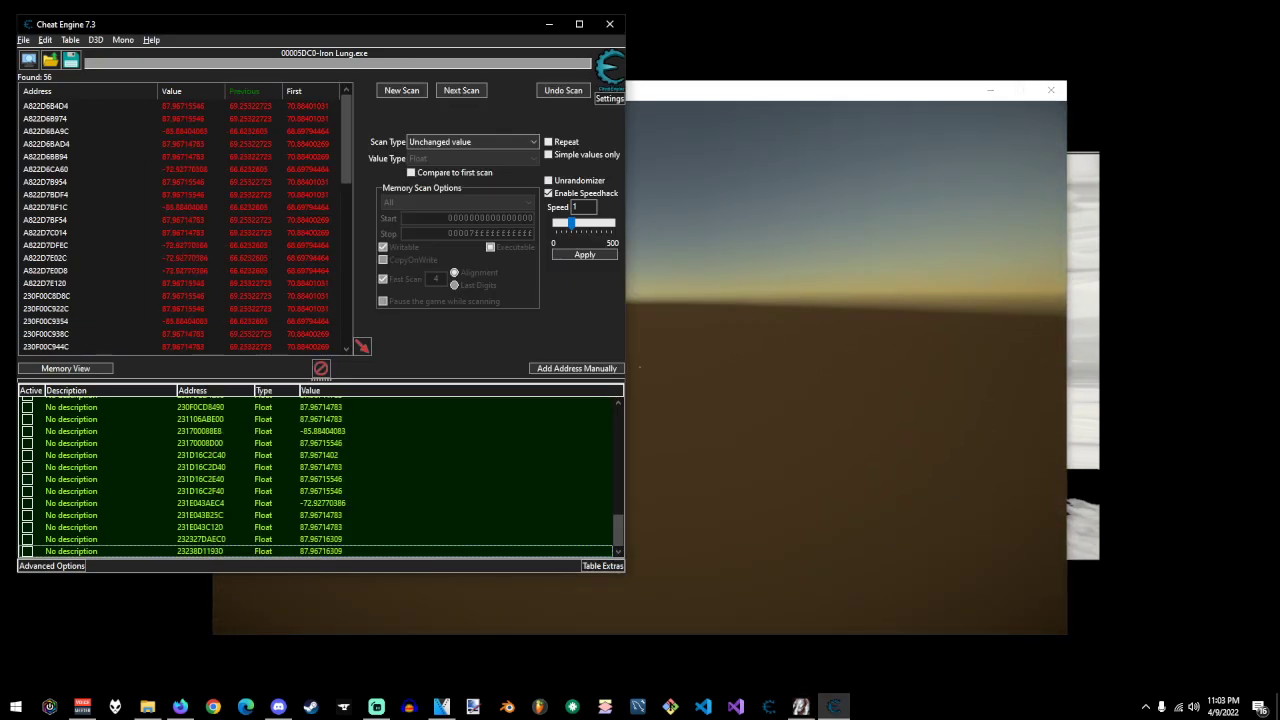